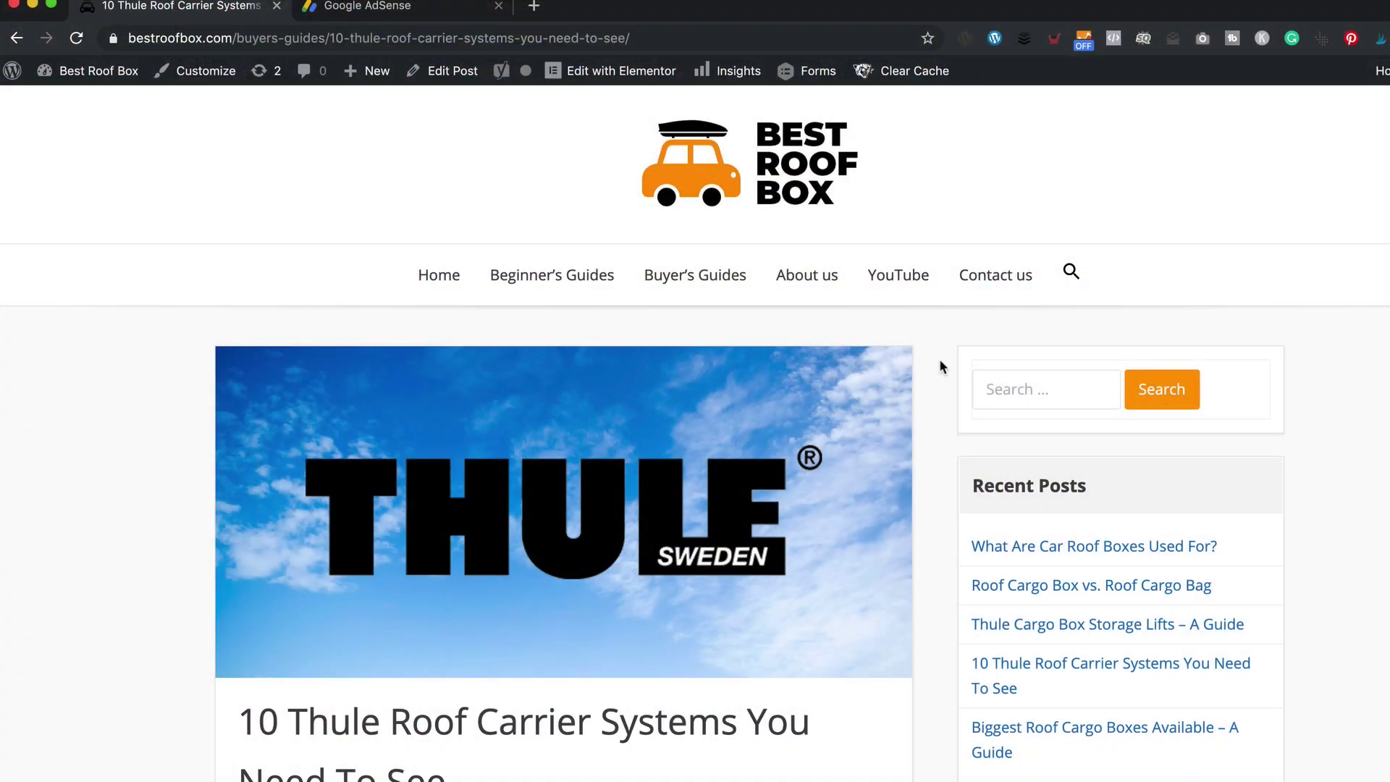
Scroll past the Thule article's sponsor ad slot to reach the Best Roof Box home page.
scroll(938, 366, "down", 7)
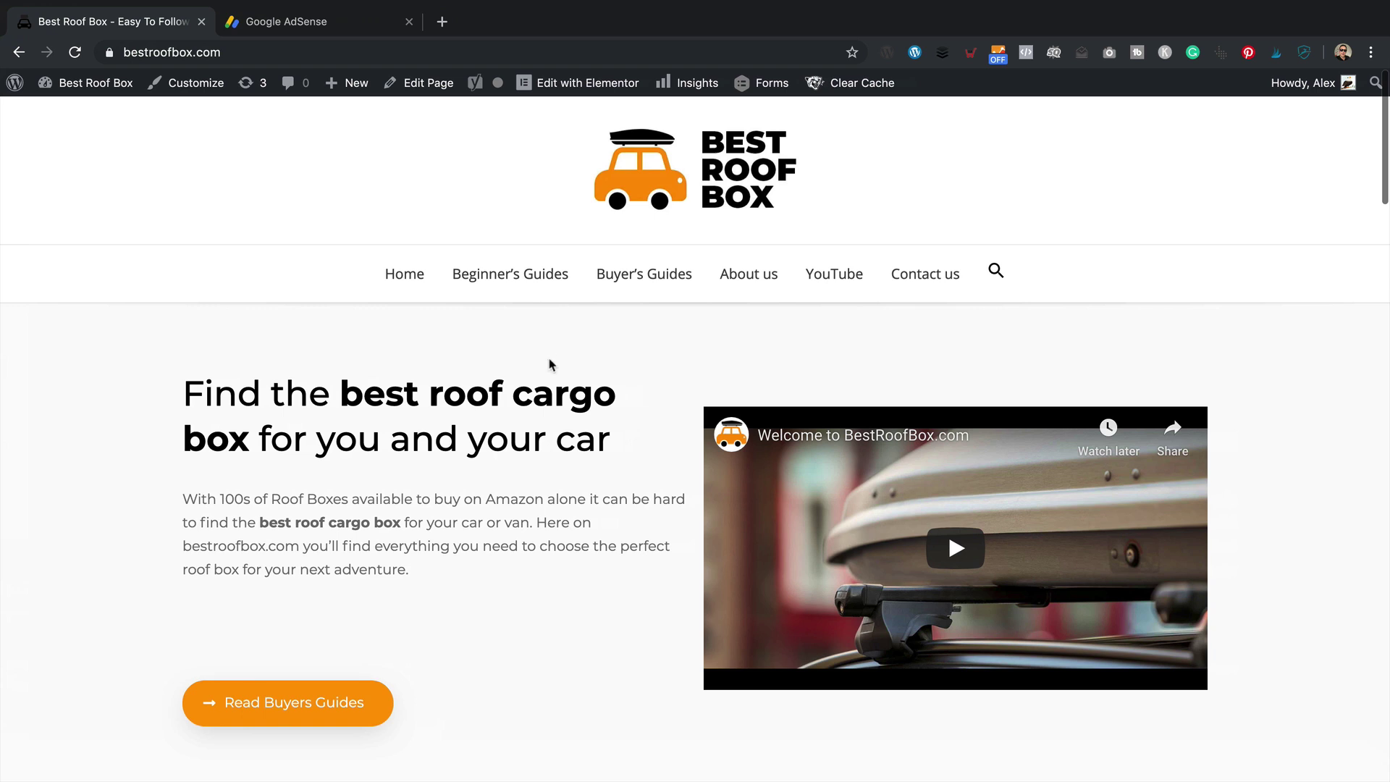
Open 'What Are Car Roof Boxes Used For?' from Latest Guides & Articles and skim the post.
scroll(550, 365, "down", 10)
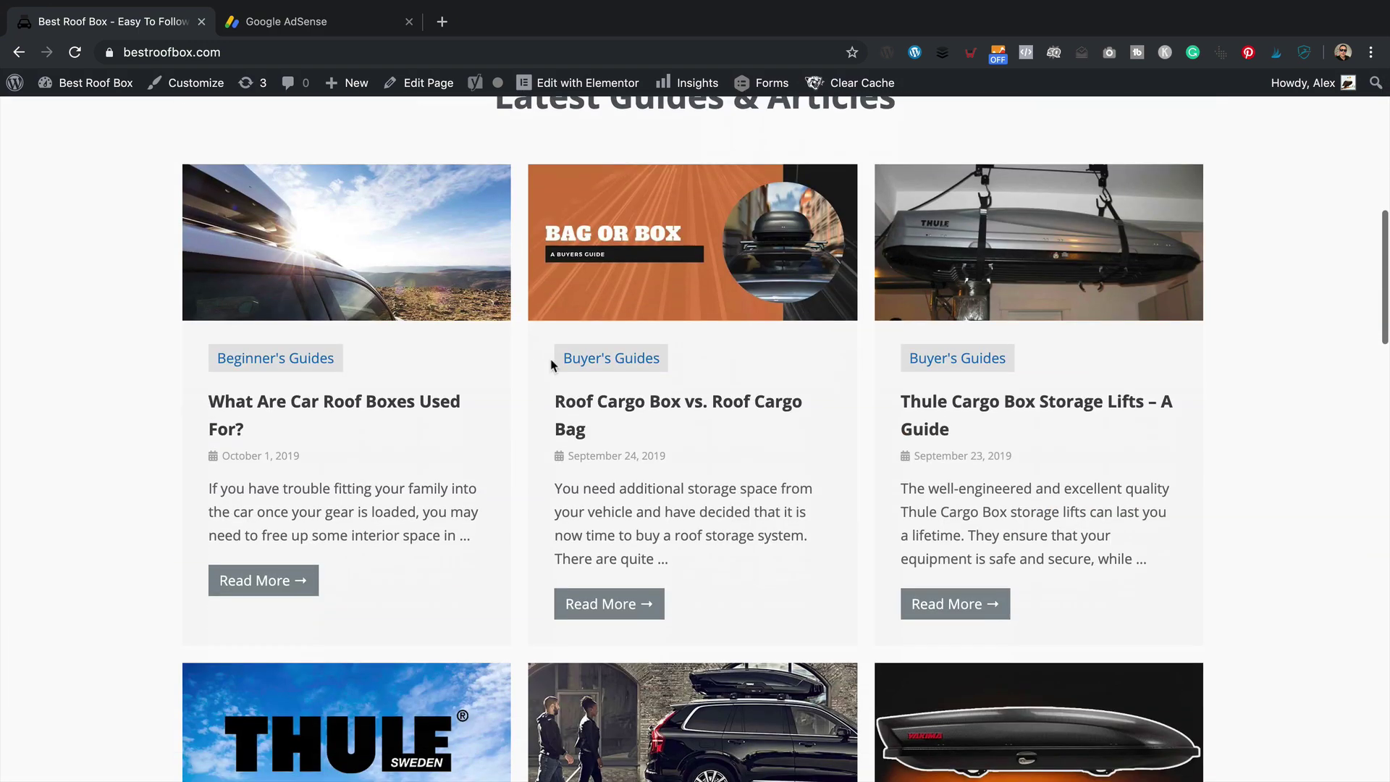
scroll(550, 365, "up", 10)
scroll(558, 369, "down", 7)
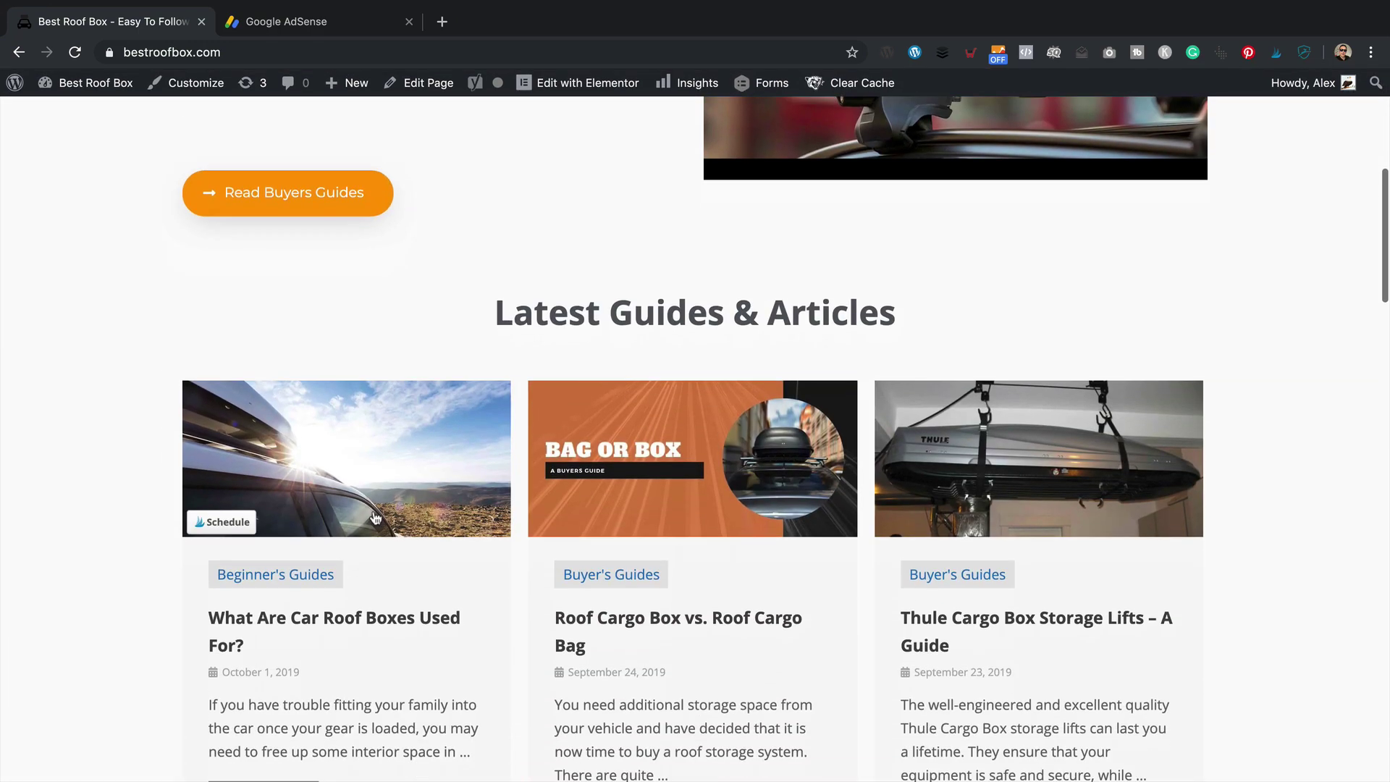
left_click(376, 517)
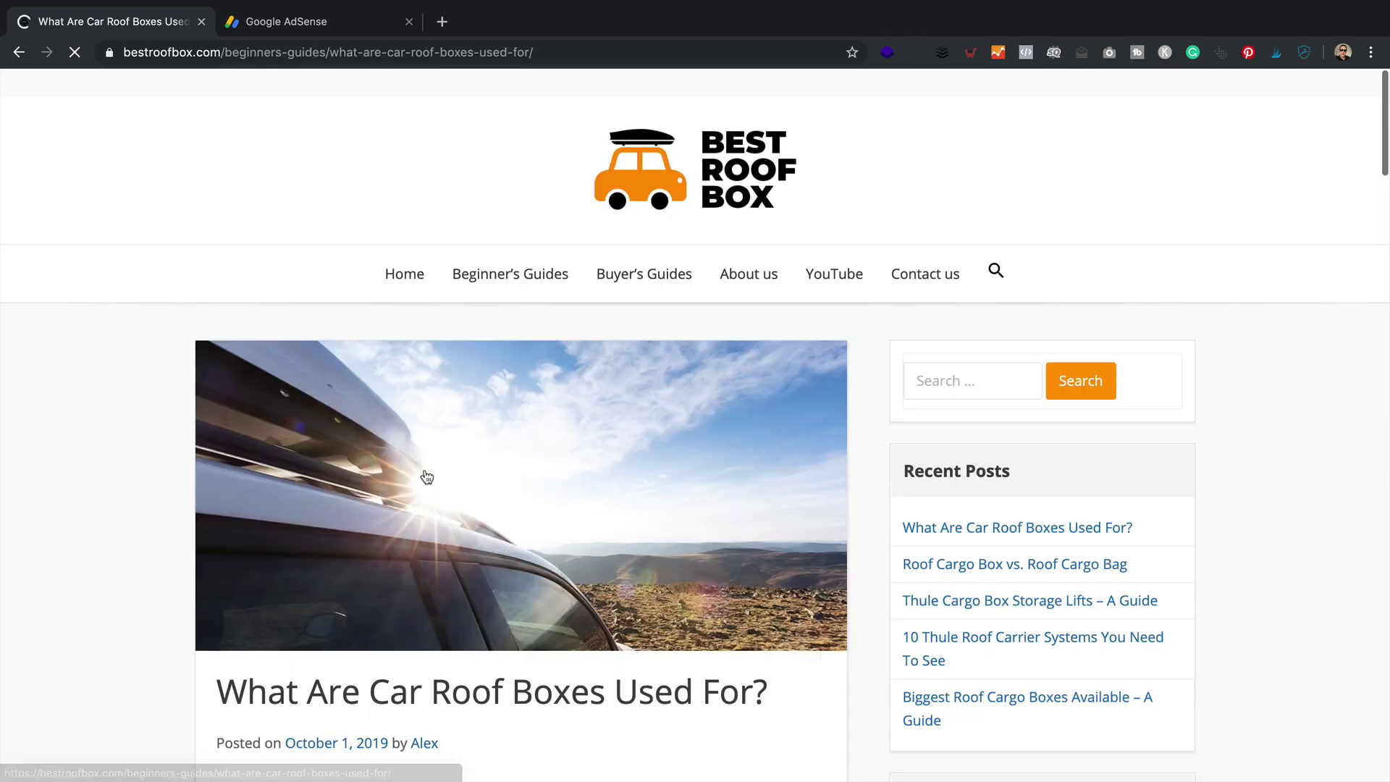
scroll(1190, 373, "down", 5)
scroll(1218, 652, "down", 1)
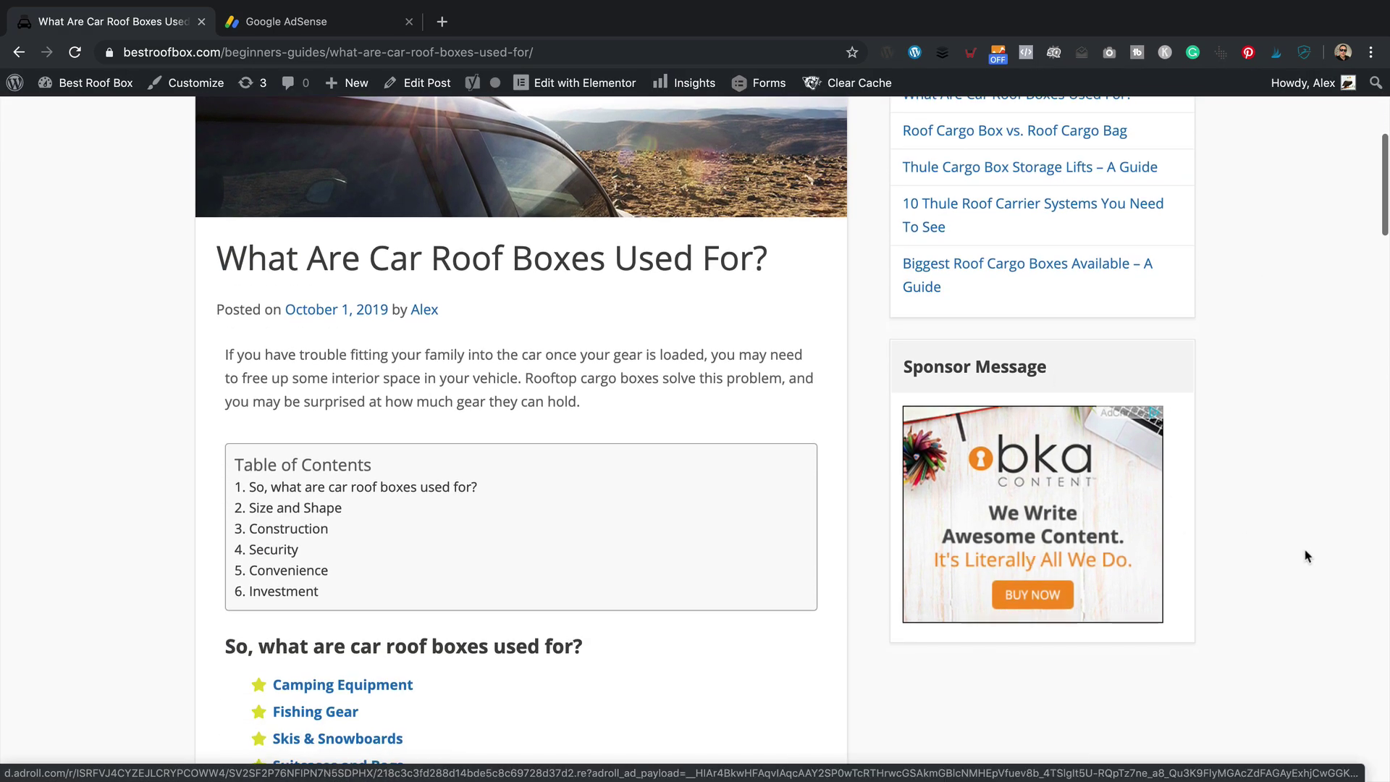
scroll(1303, 637, "up", 6)
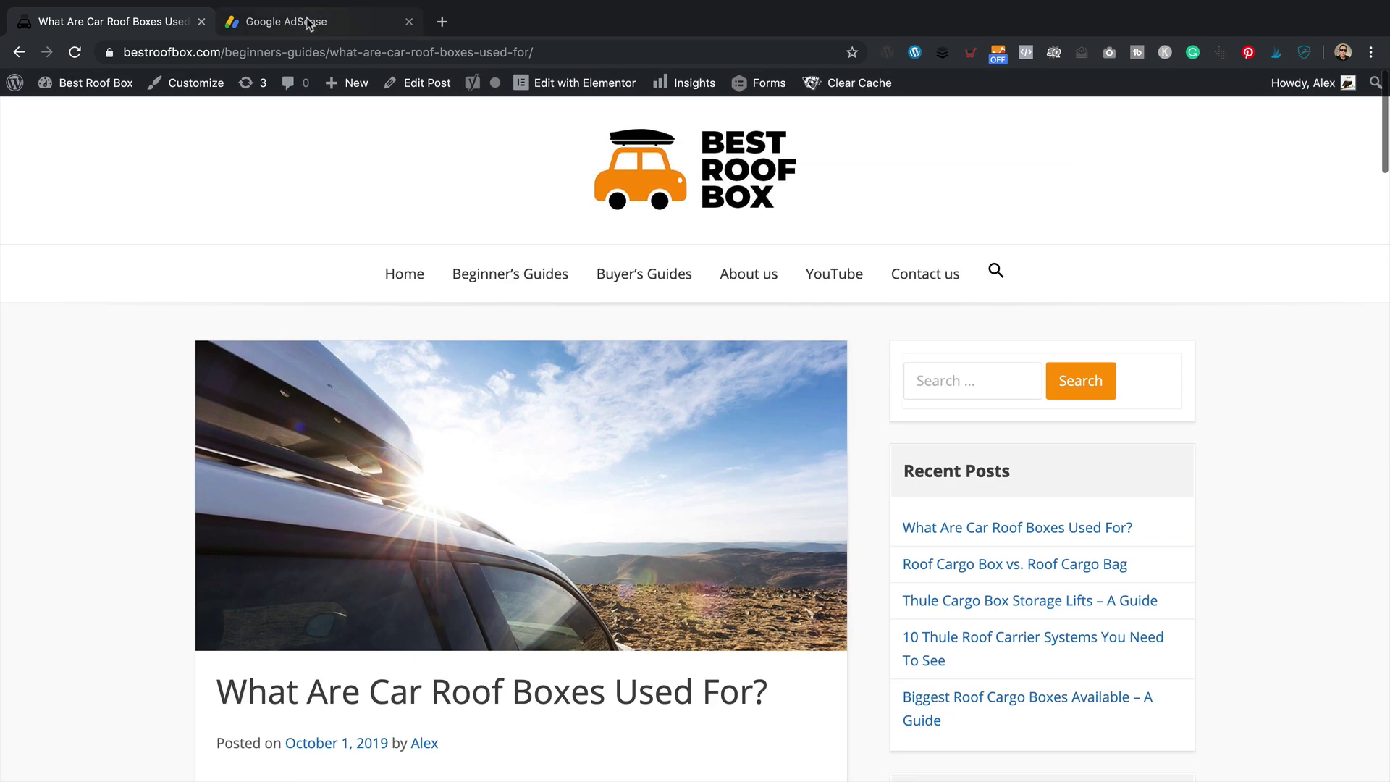
Copy the auto ads code snippet from Get code on the AdSense Ads overview page.
left_click(311, 24)
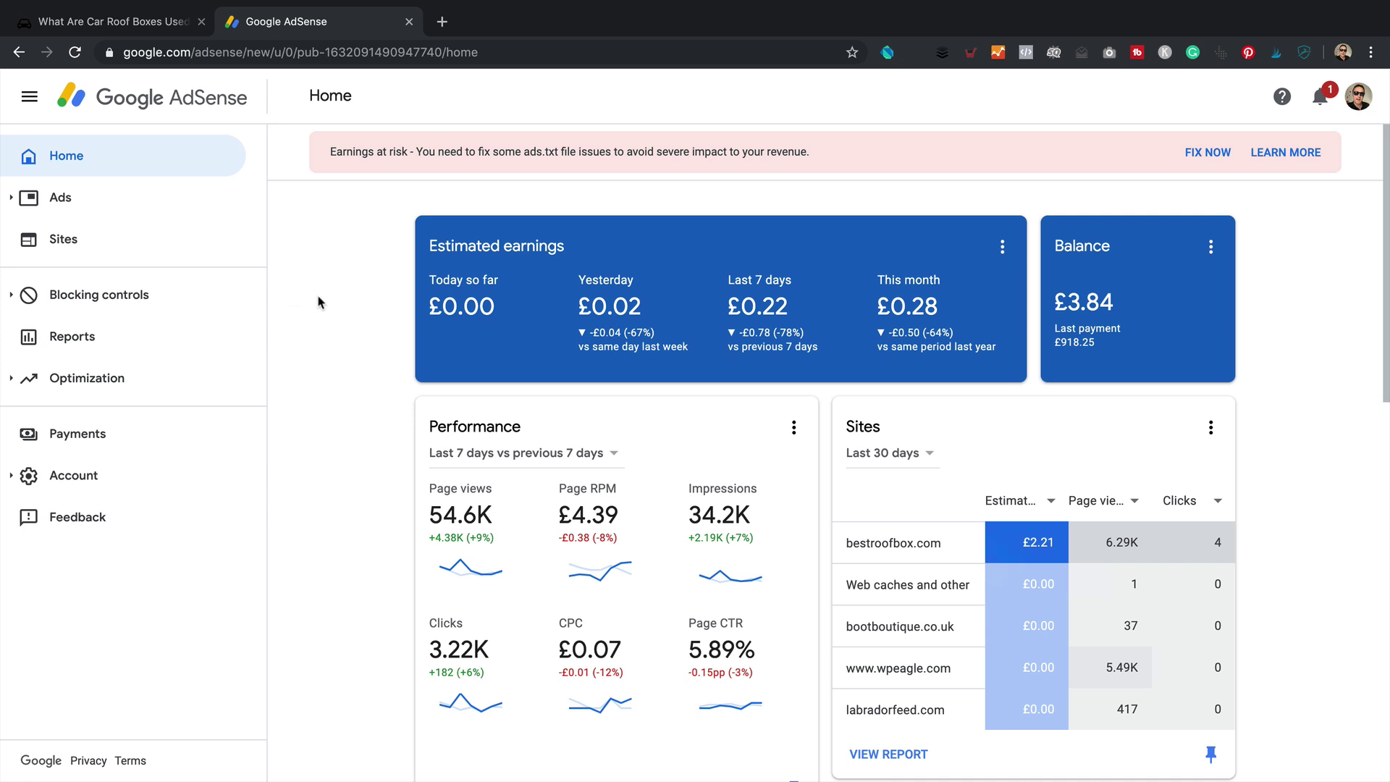
left_click(63, 197)
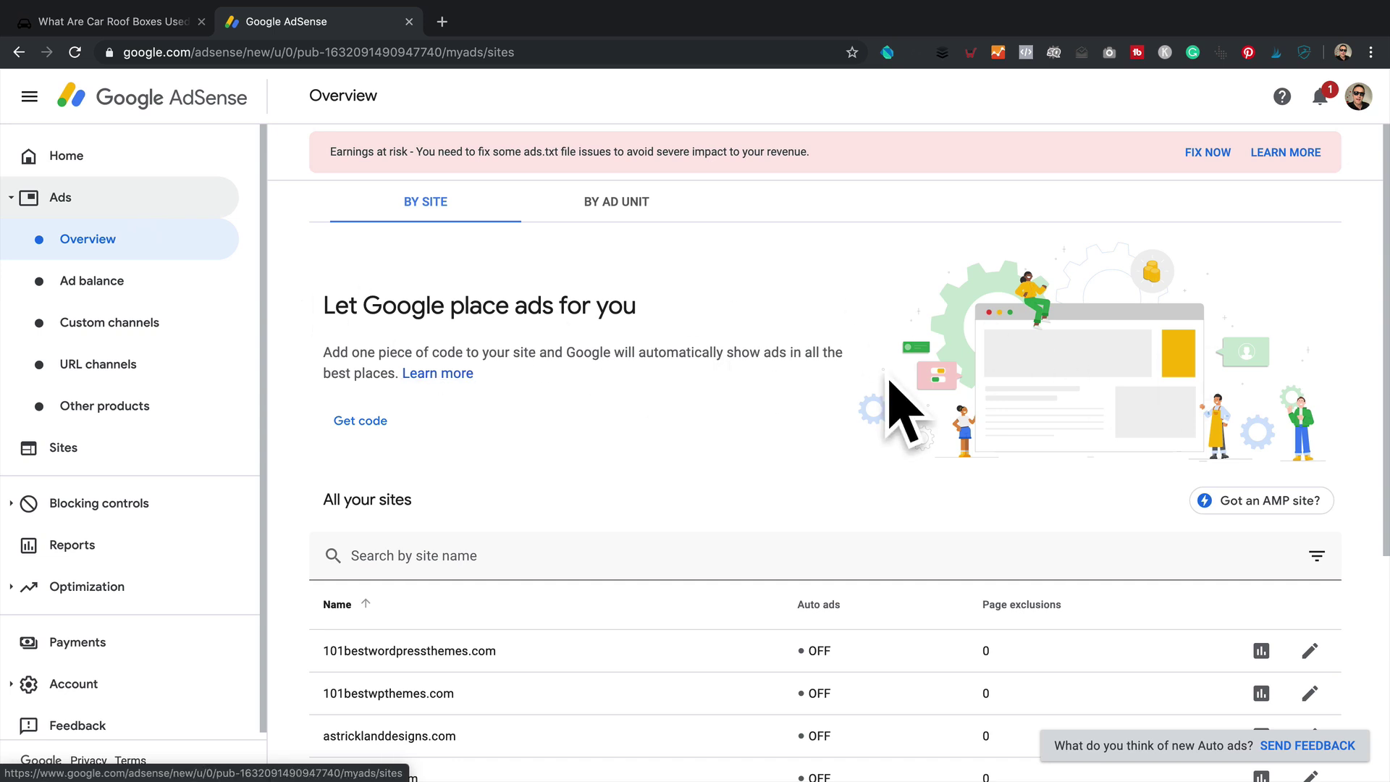
left_click(360, 421)
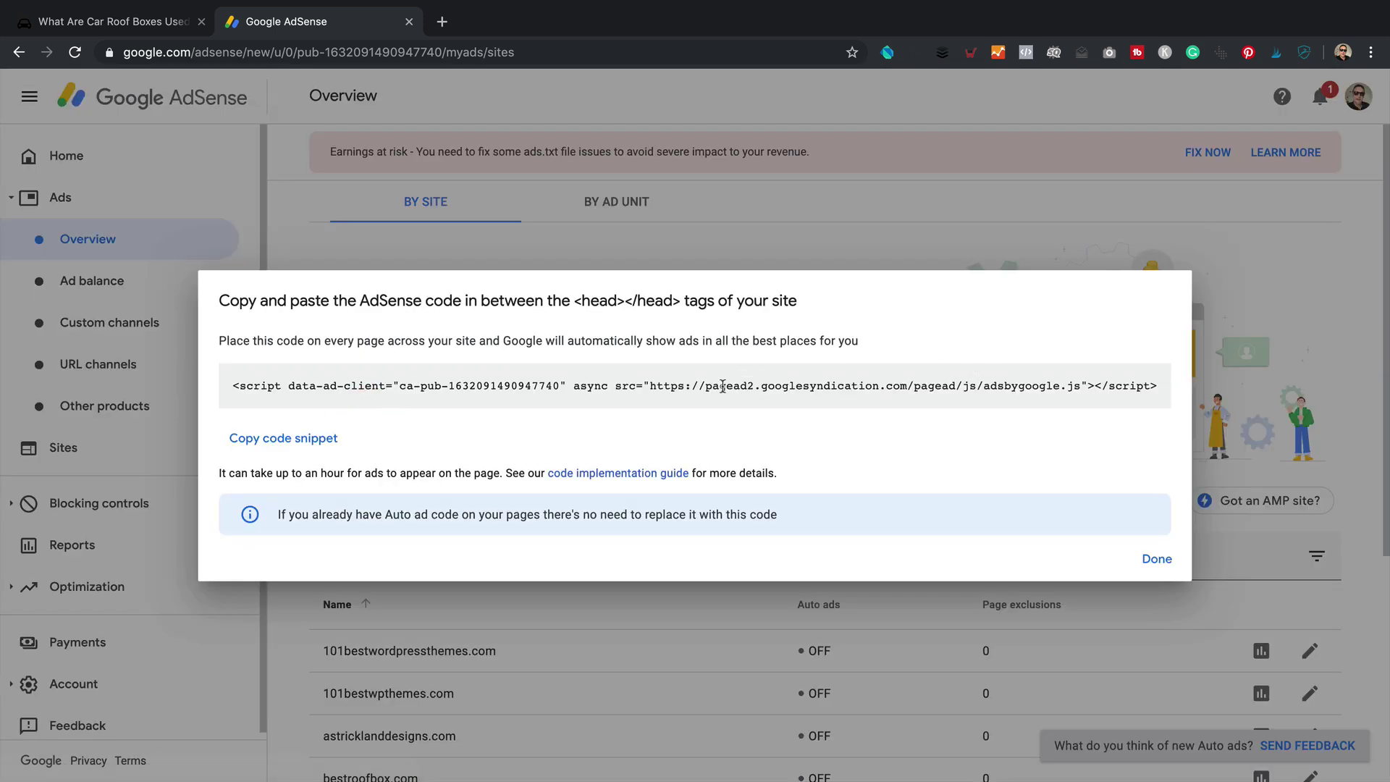
left_click(298, 438)
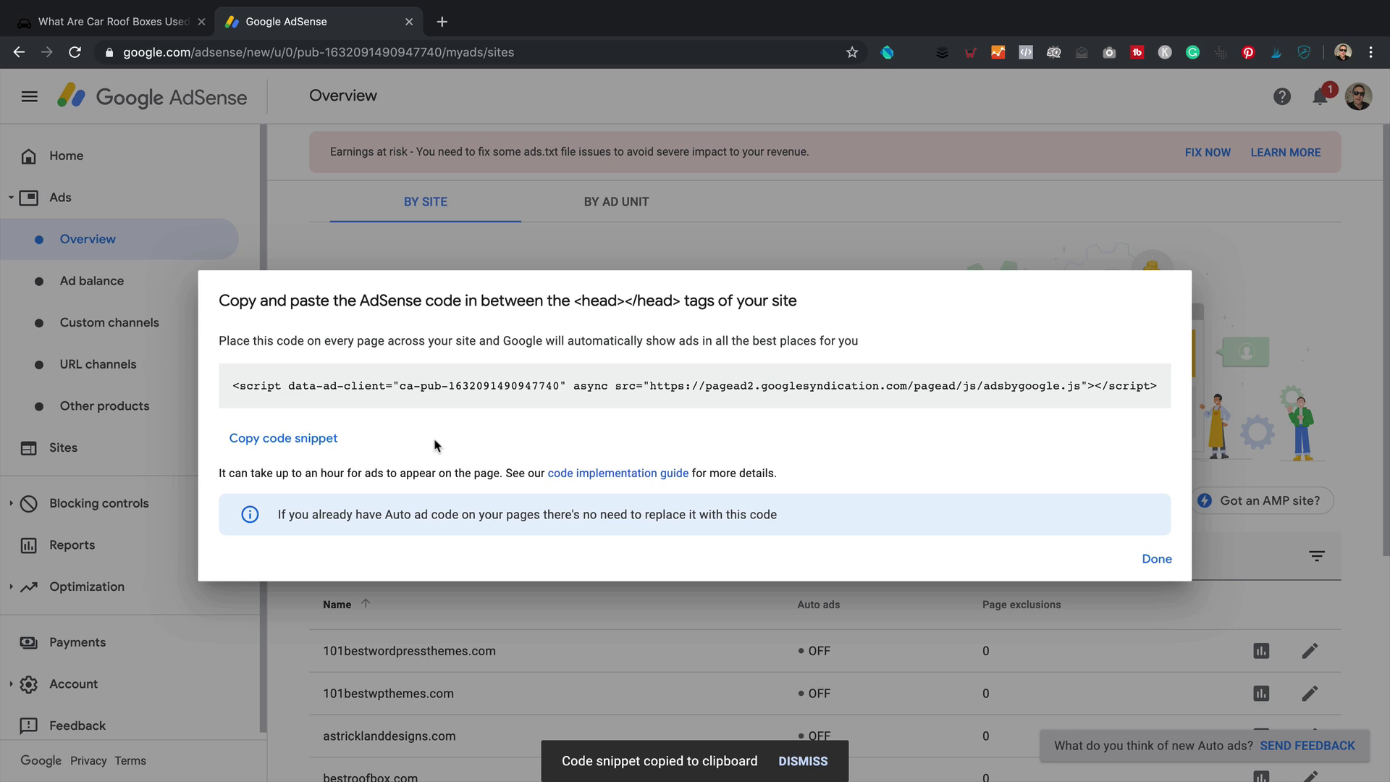
Go back to the site tab and open the Best Roof Box admin dashboard.
left_click(101, 21)
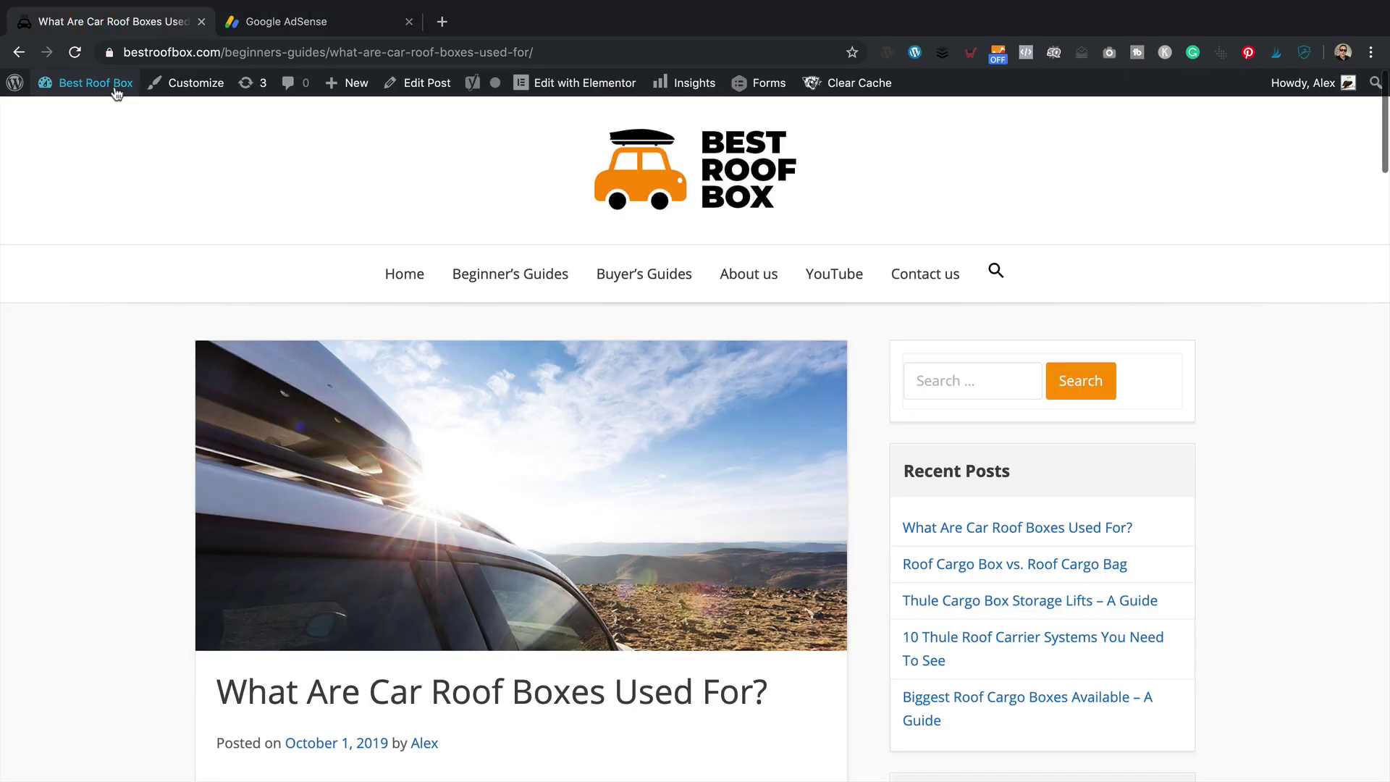
left_click(114, 116)
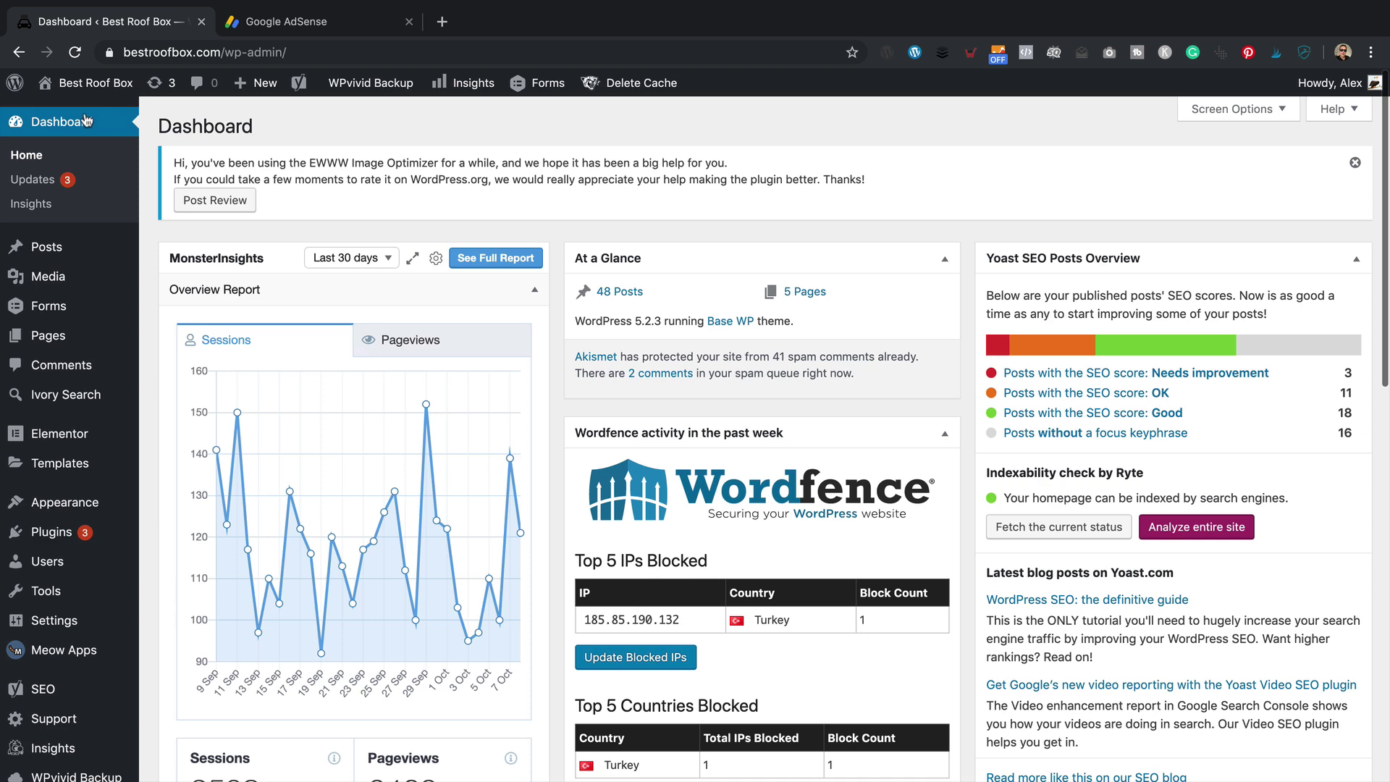
scroll(102, 152, "down", 5)
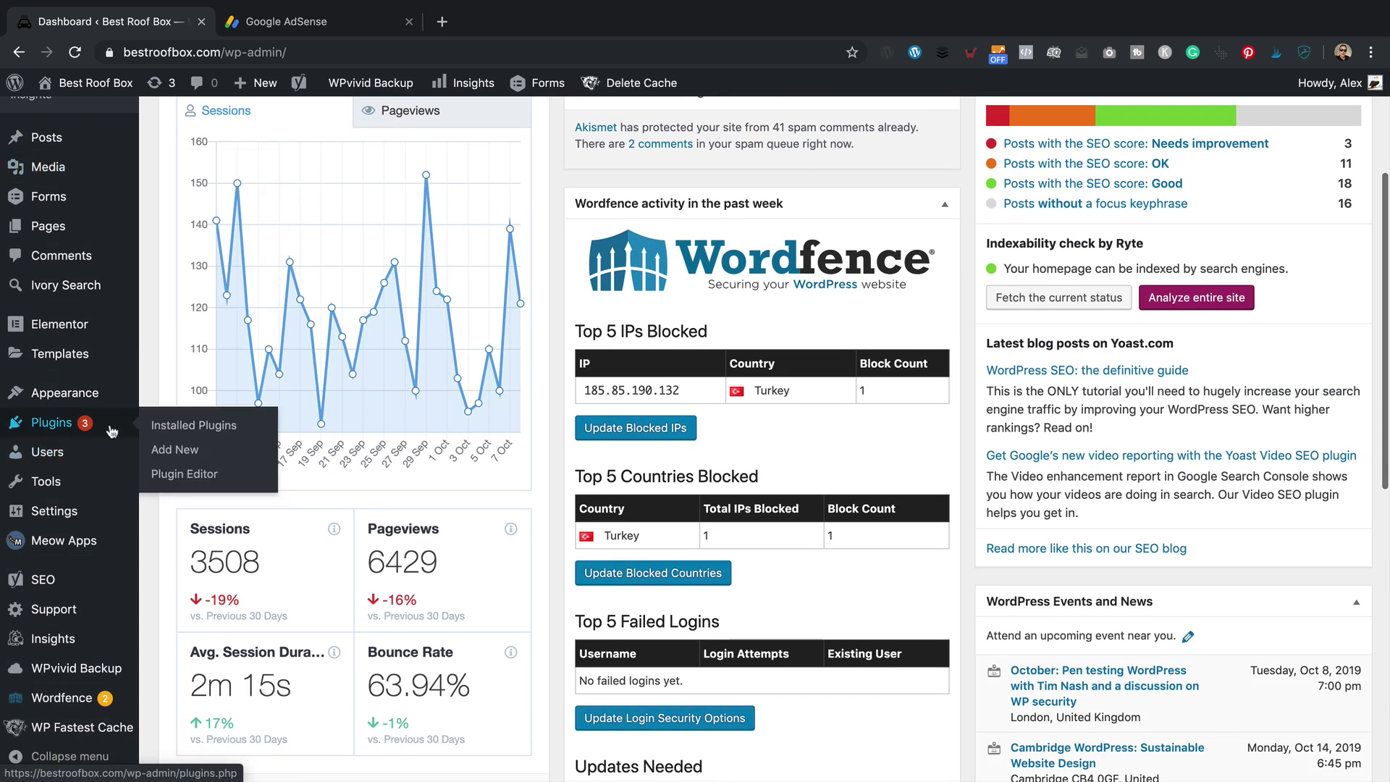
Review Installed Plugins, listing 32 plugins with Insert Headers and Footers active.
left_click(214, 420)
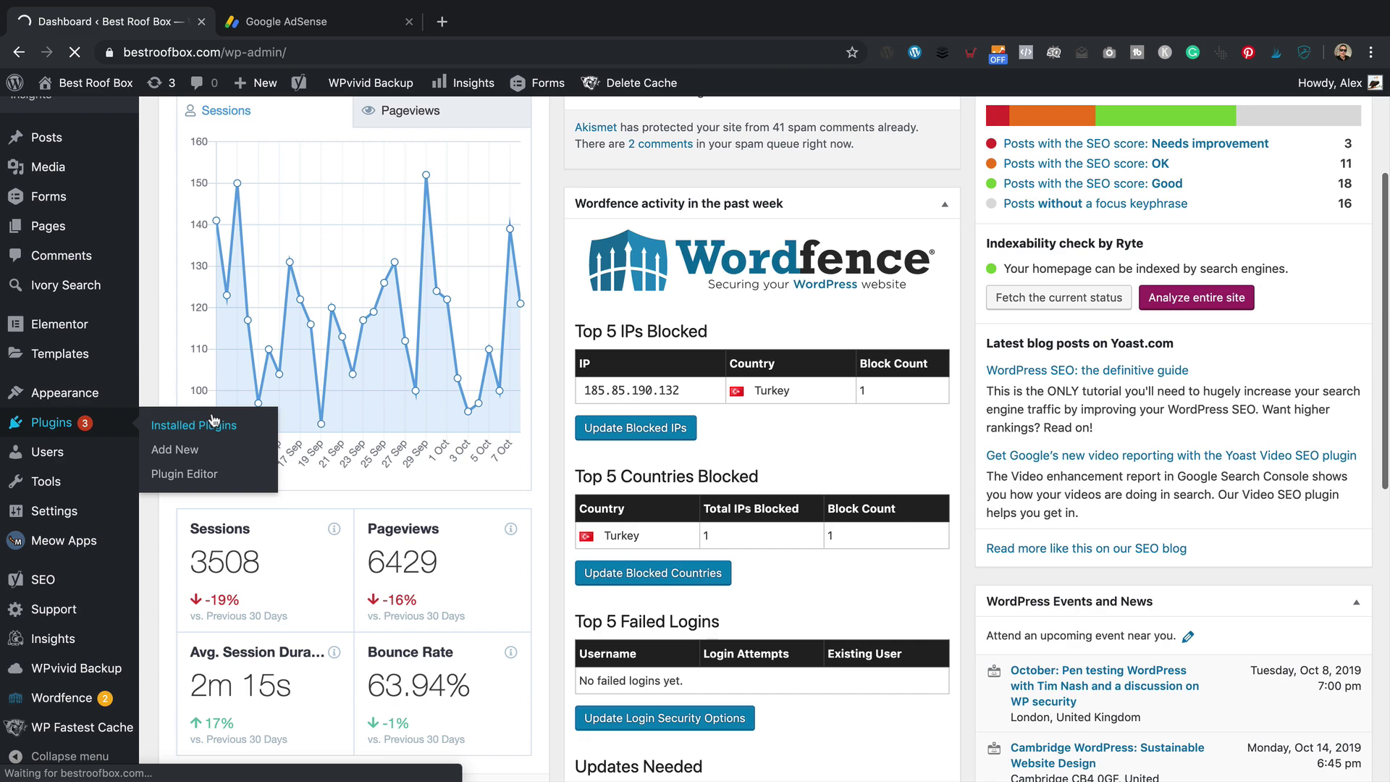
scroll(354, 292, "down", 5)
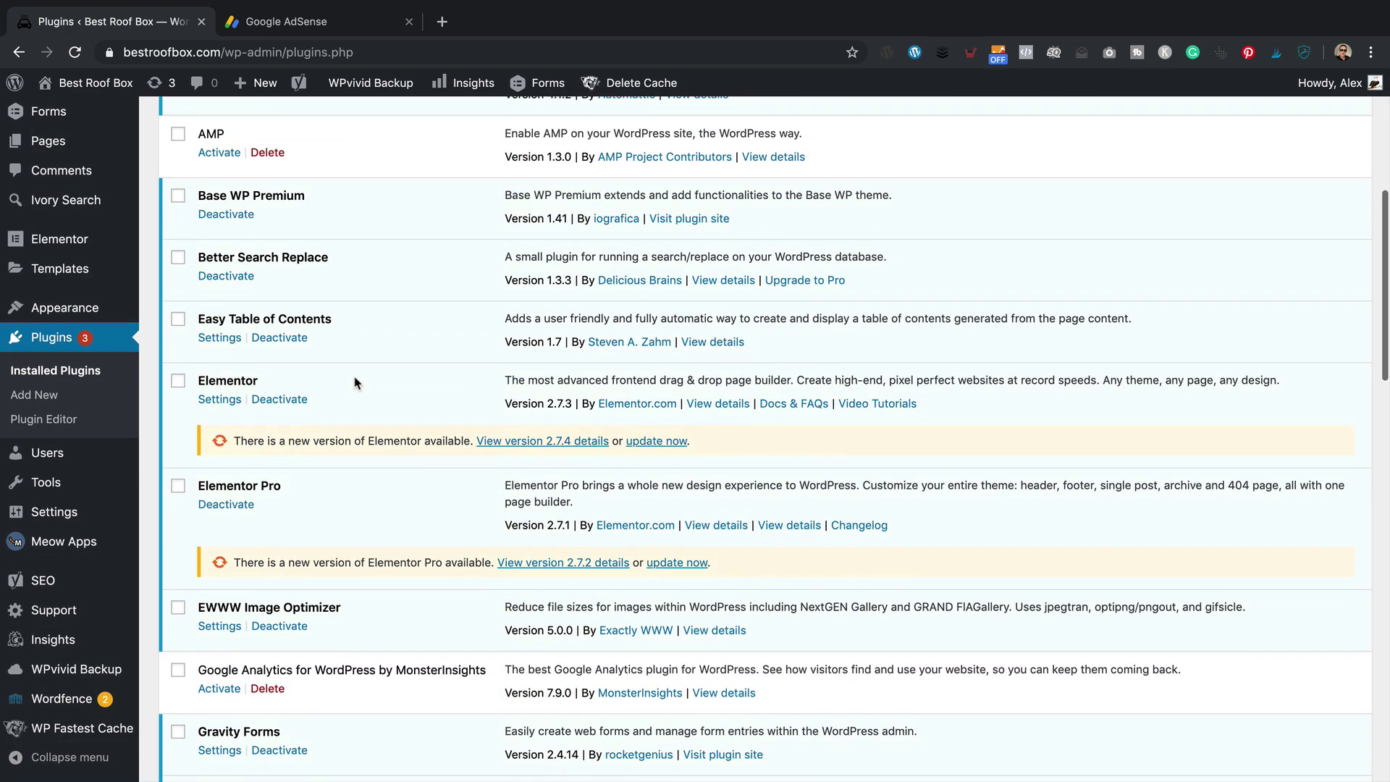
scroll(354, 382, "down", 5)
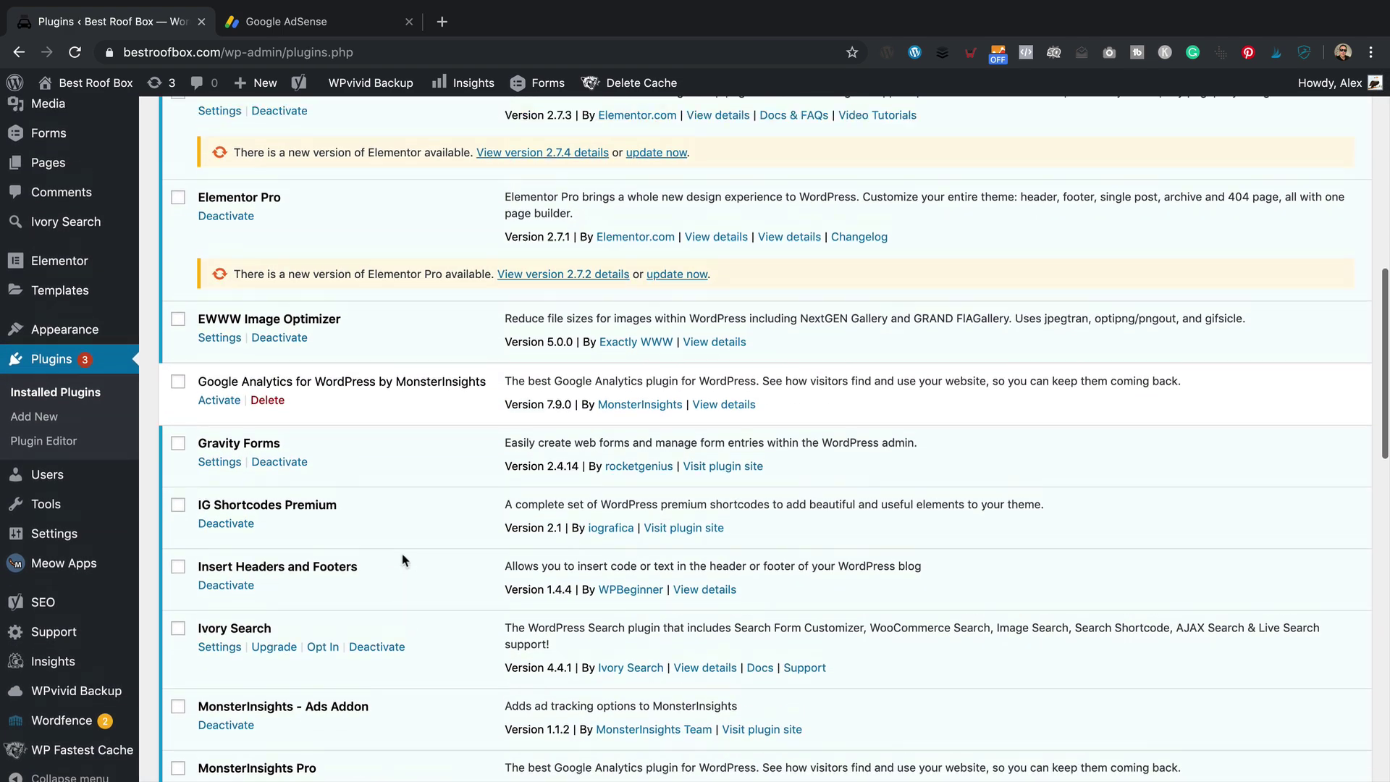
scroll(383, 529, "down", 2)
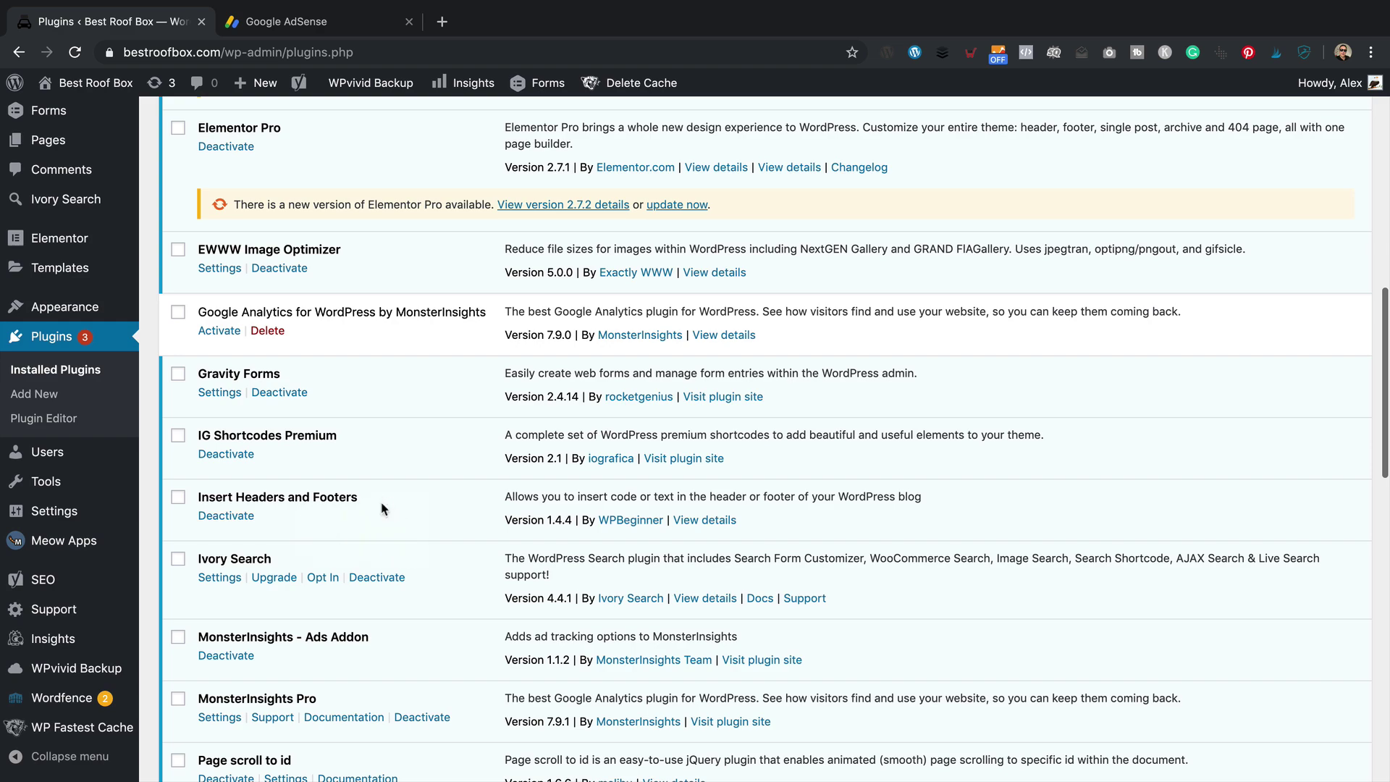
scroll(382, 509, "up", 9)
scroll(380, 507, "up", 5)
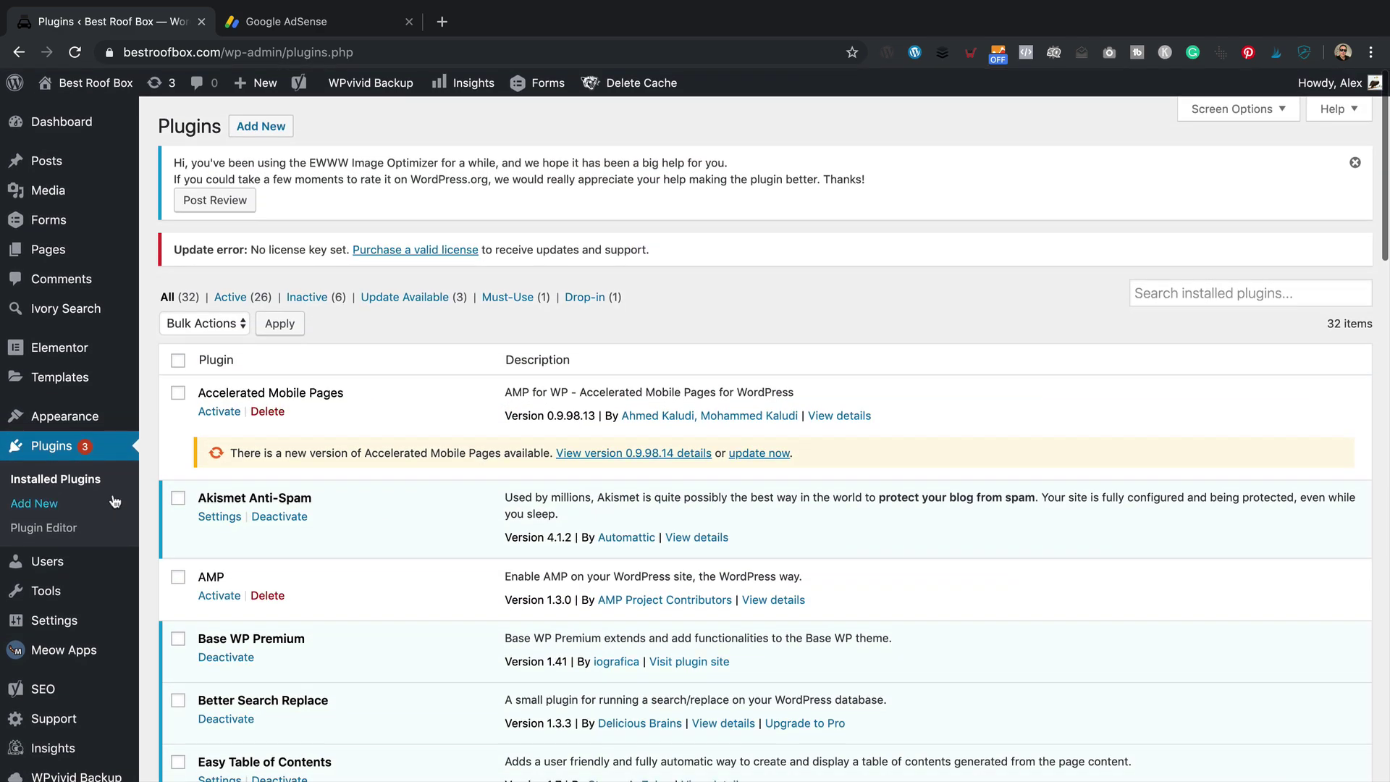
Search new plugins for 'insert header' and confirm Insert Headers and Footers is already Active.
left_click(260, 126)
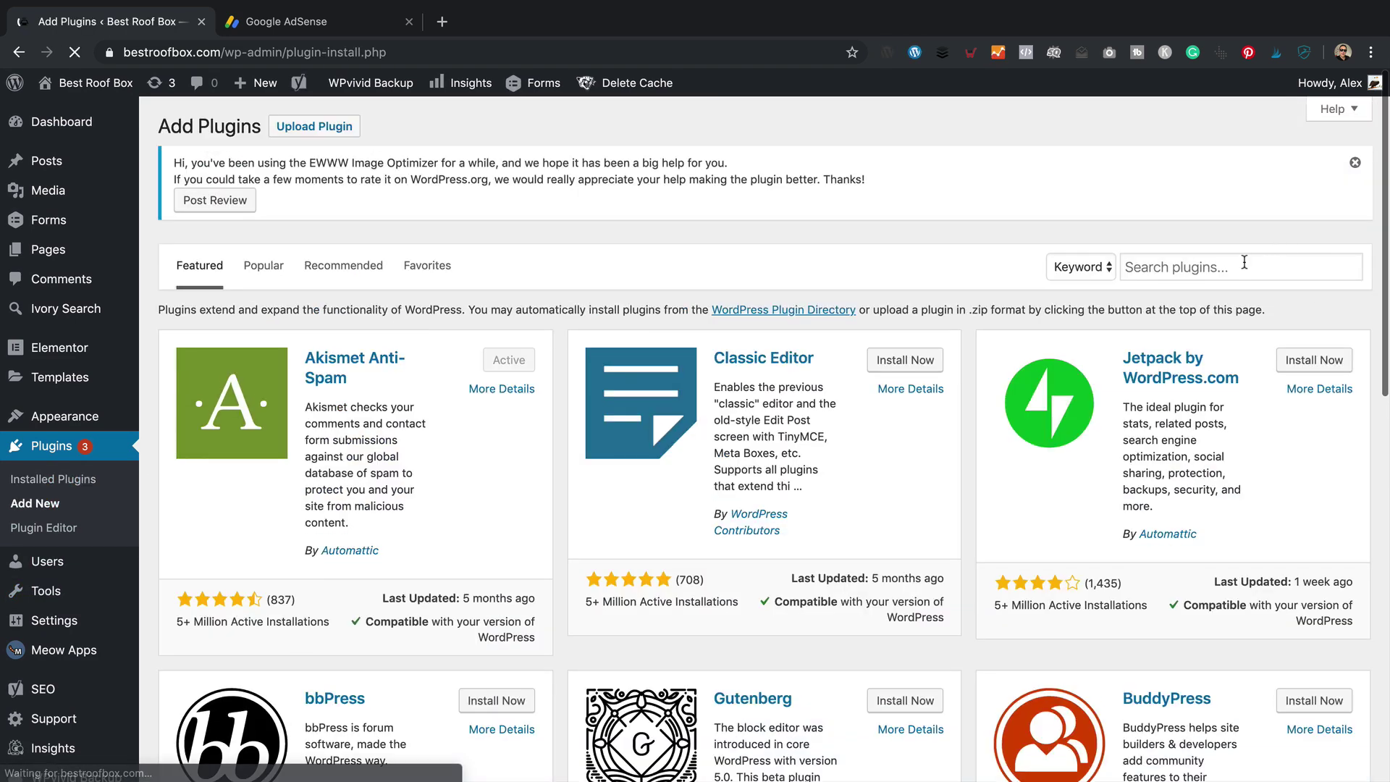
left_click(1247, 264)
type("ins")
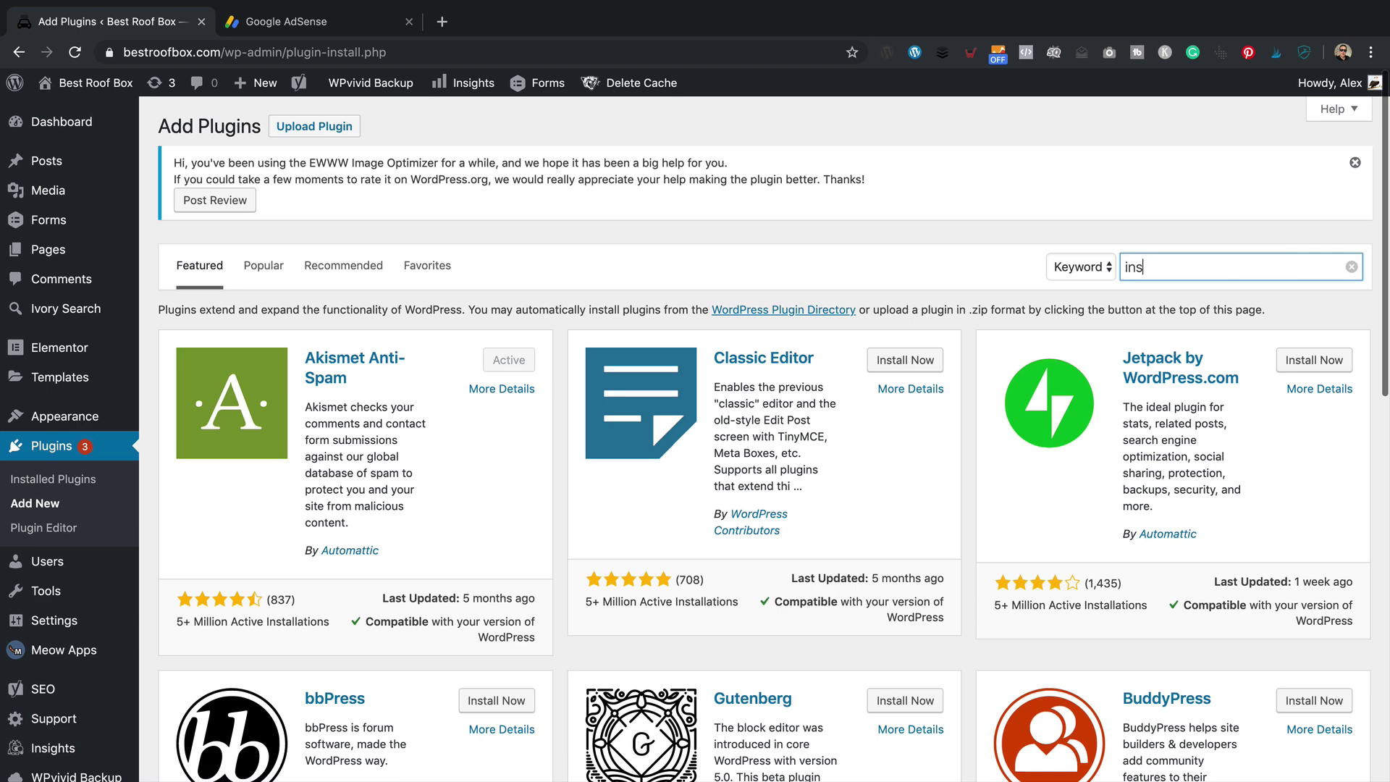
type("ert headers")
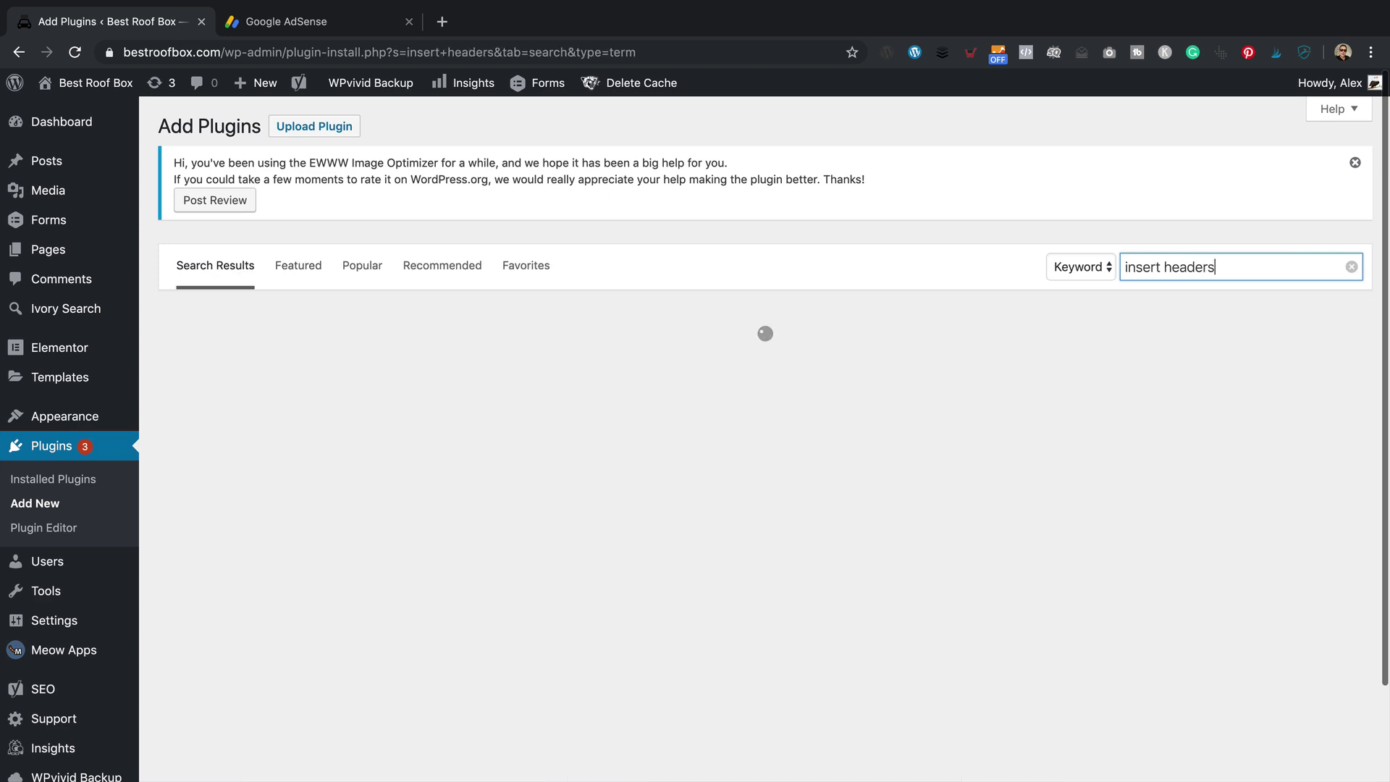
key("BackSpace")
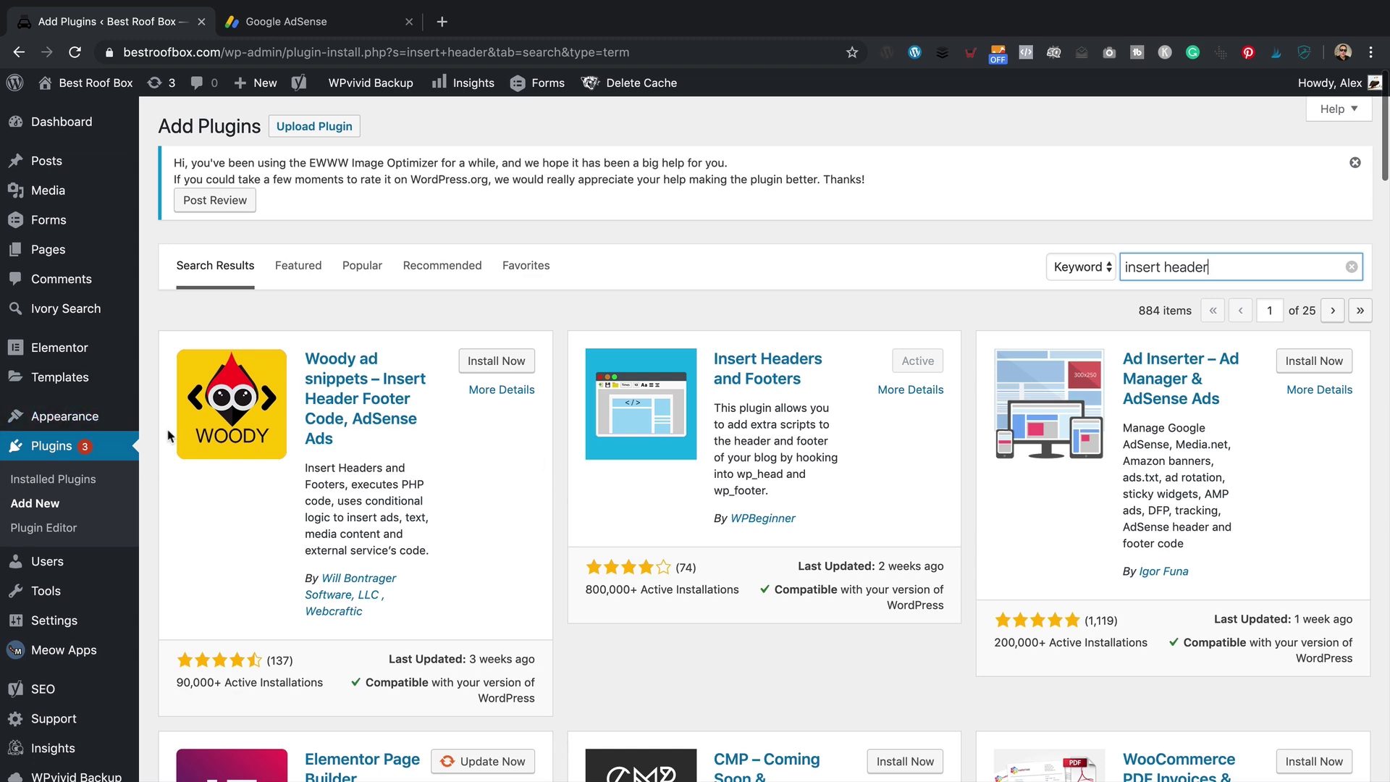
scroll(171, 438, "down", 2)
scroll(858, 272, "up", 1)
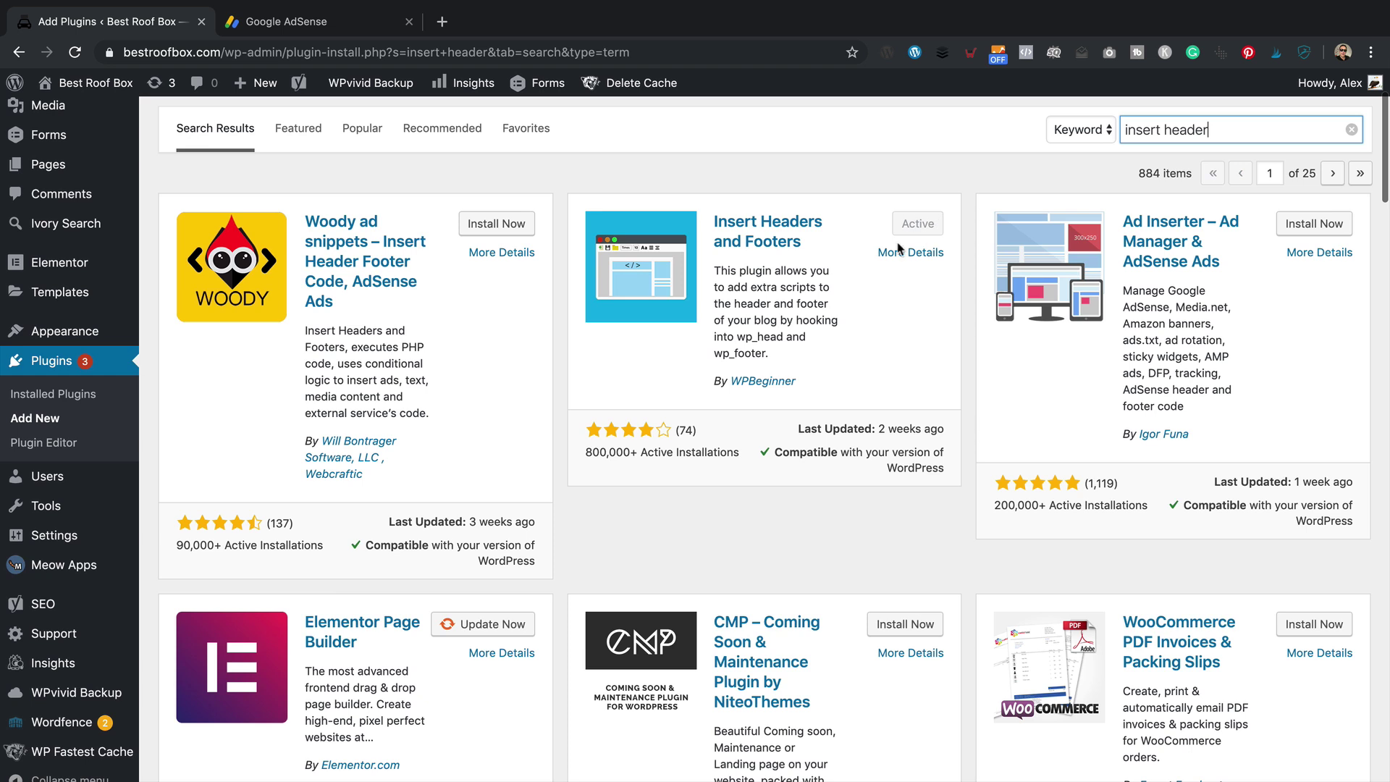
mouse_move(82, 533)
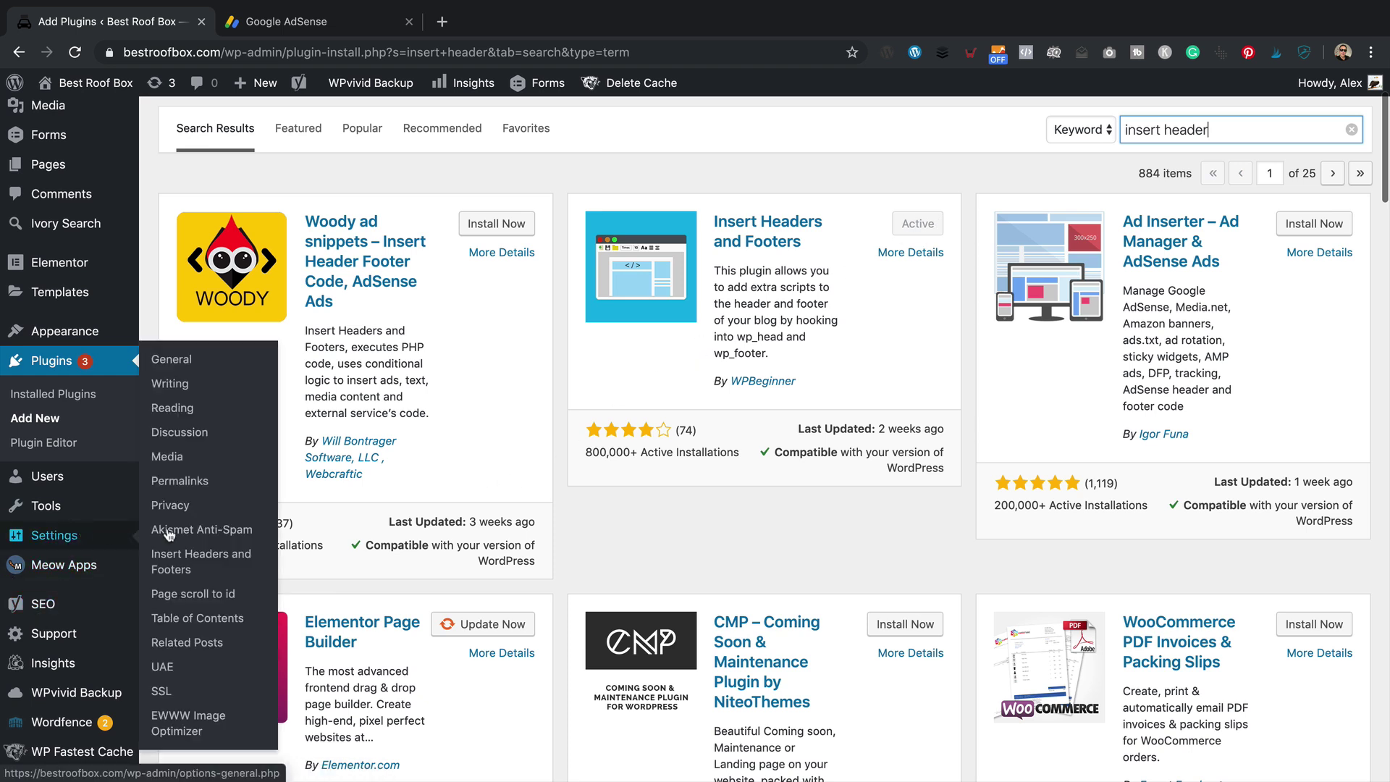
Open the Insert Headers and Footers settings page and look over its script boxes.
left_click(182, 560)
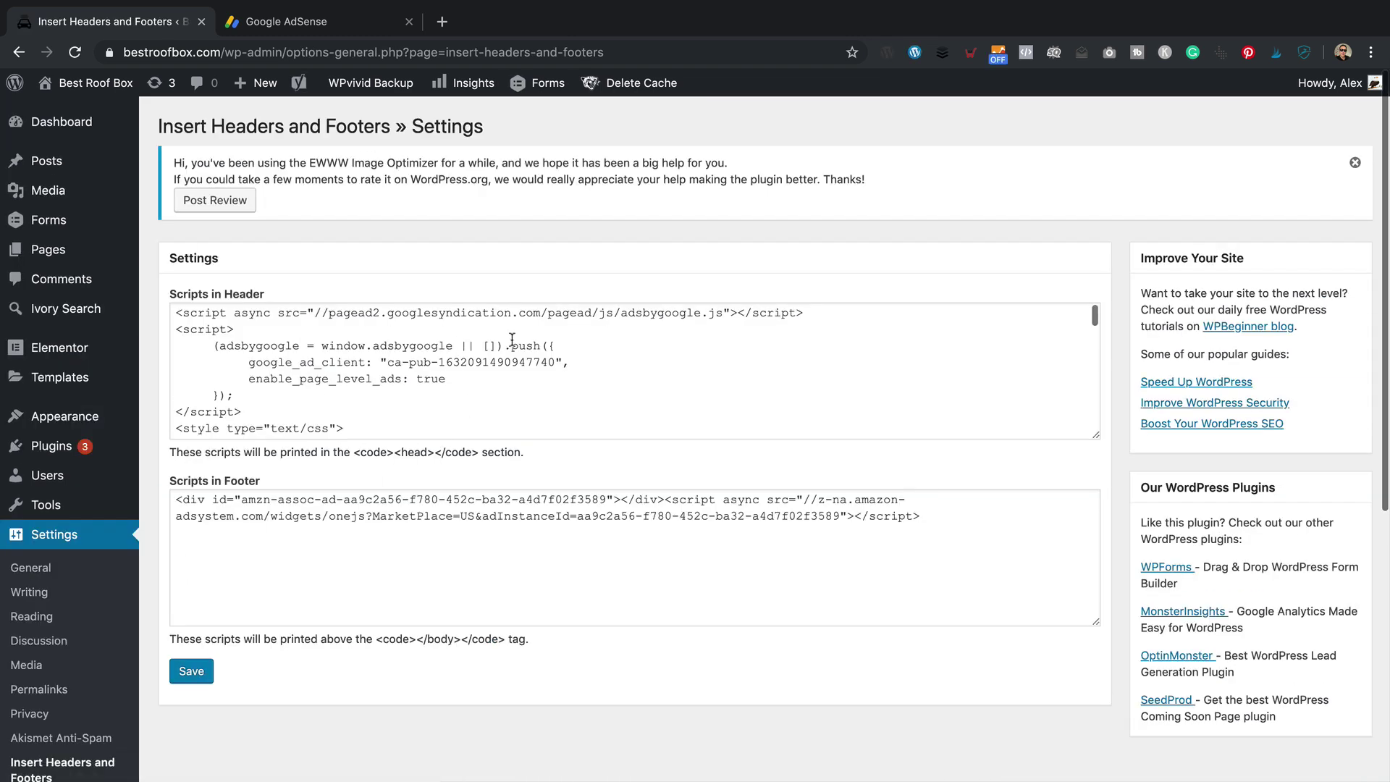
scroll(507, 355, "down", 10)
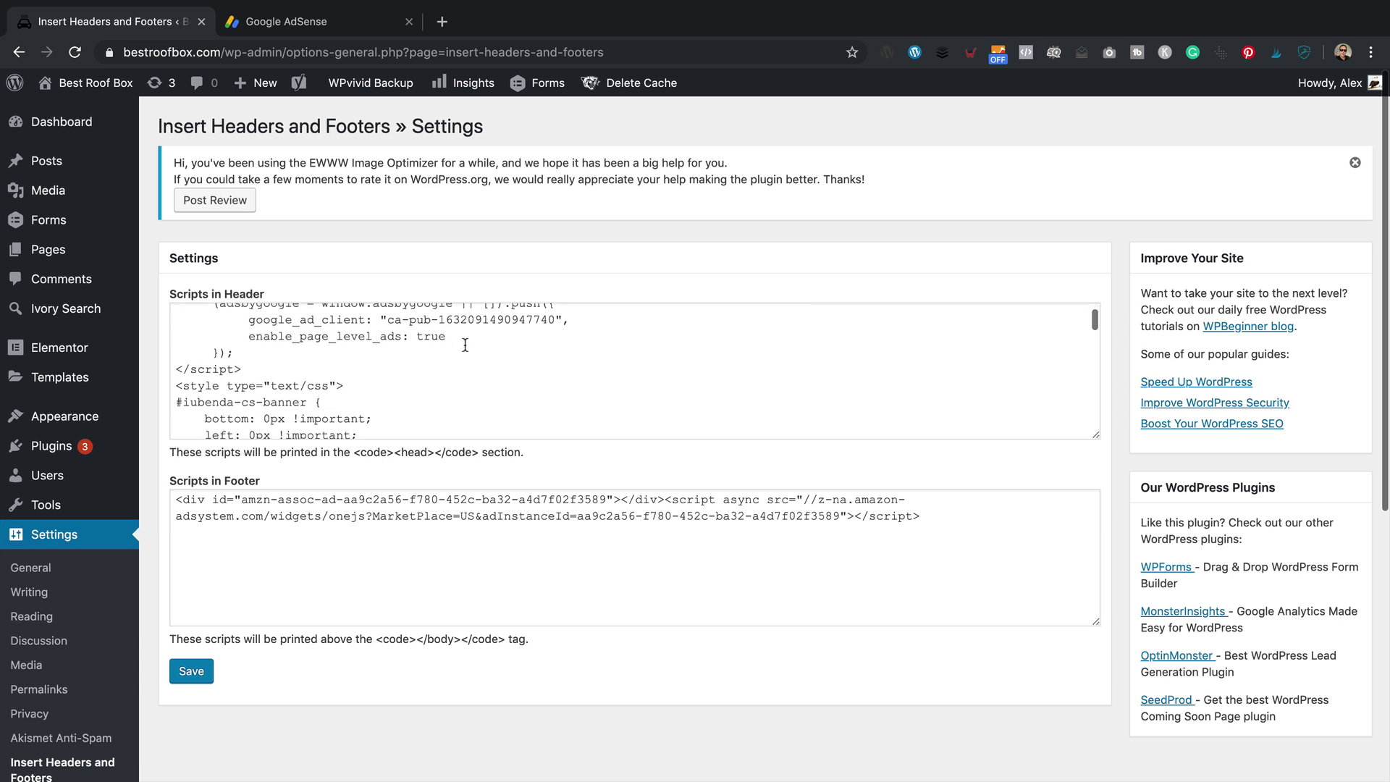
scroll(463, 345, "down", 10)
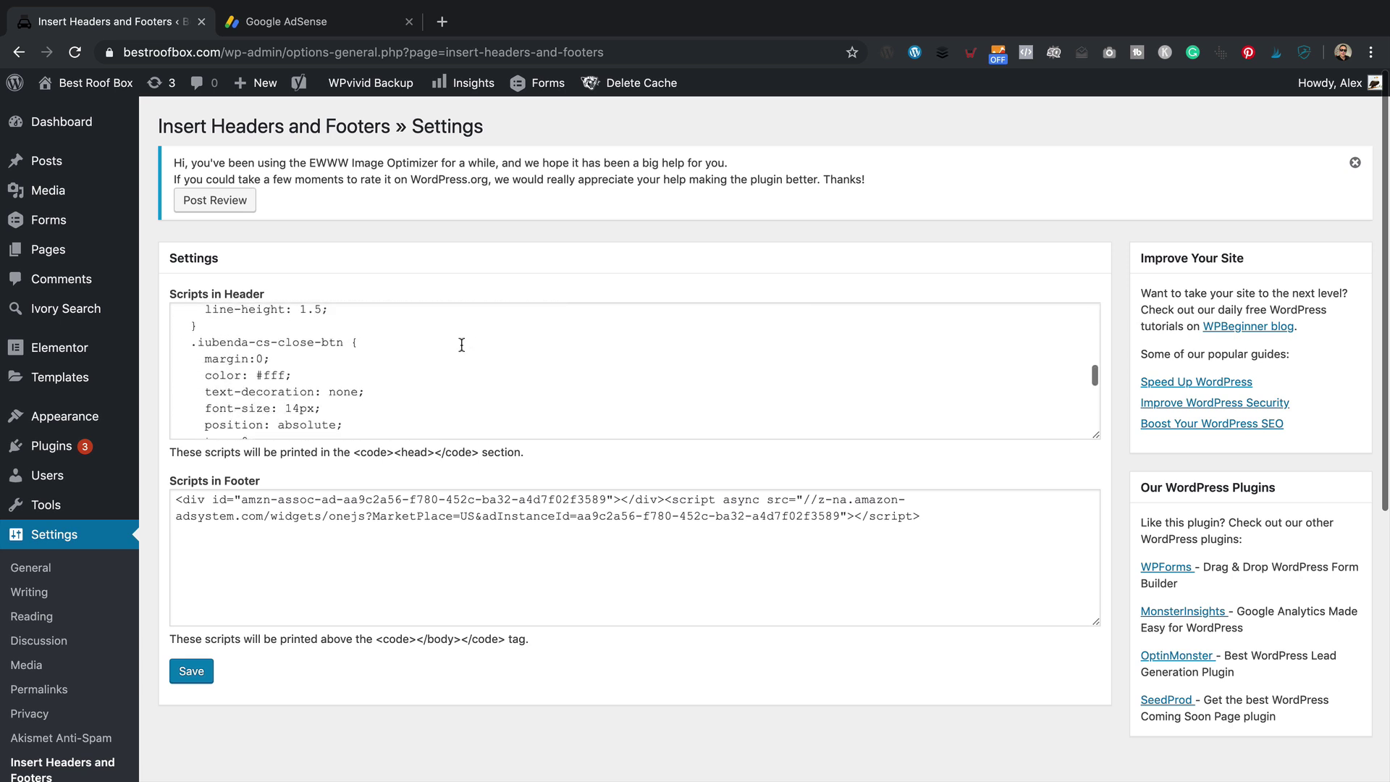
scroll(463, 346, "up", 2)
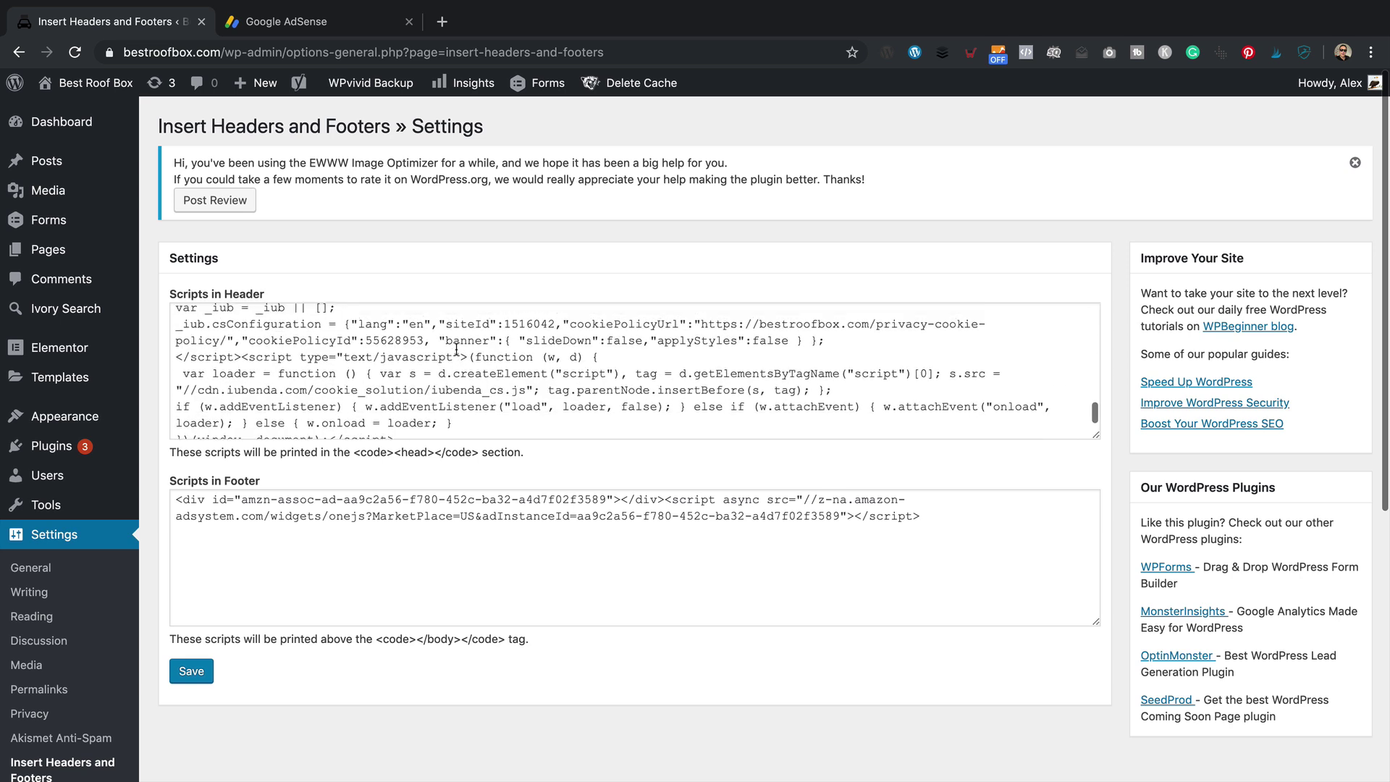
scroll(457, 348, "down", 3)
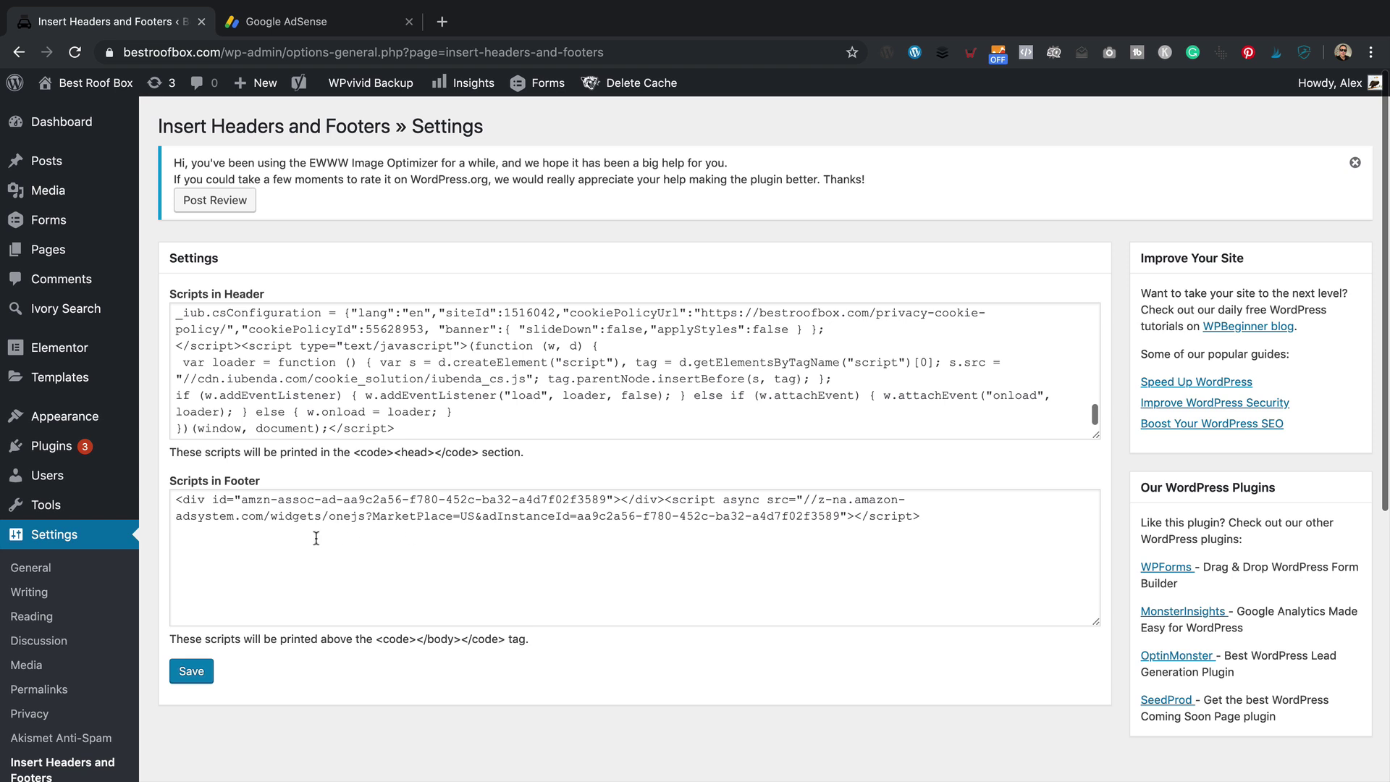
Add an empty line after the final </script> in Scripts in Header, then return to its top.
left_click(541, 516)
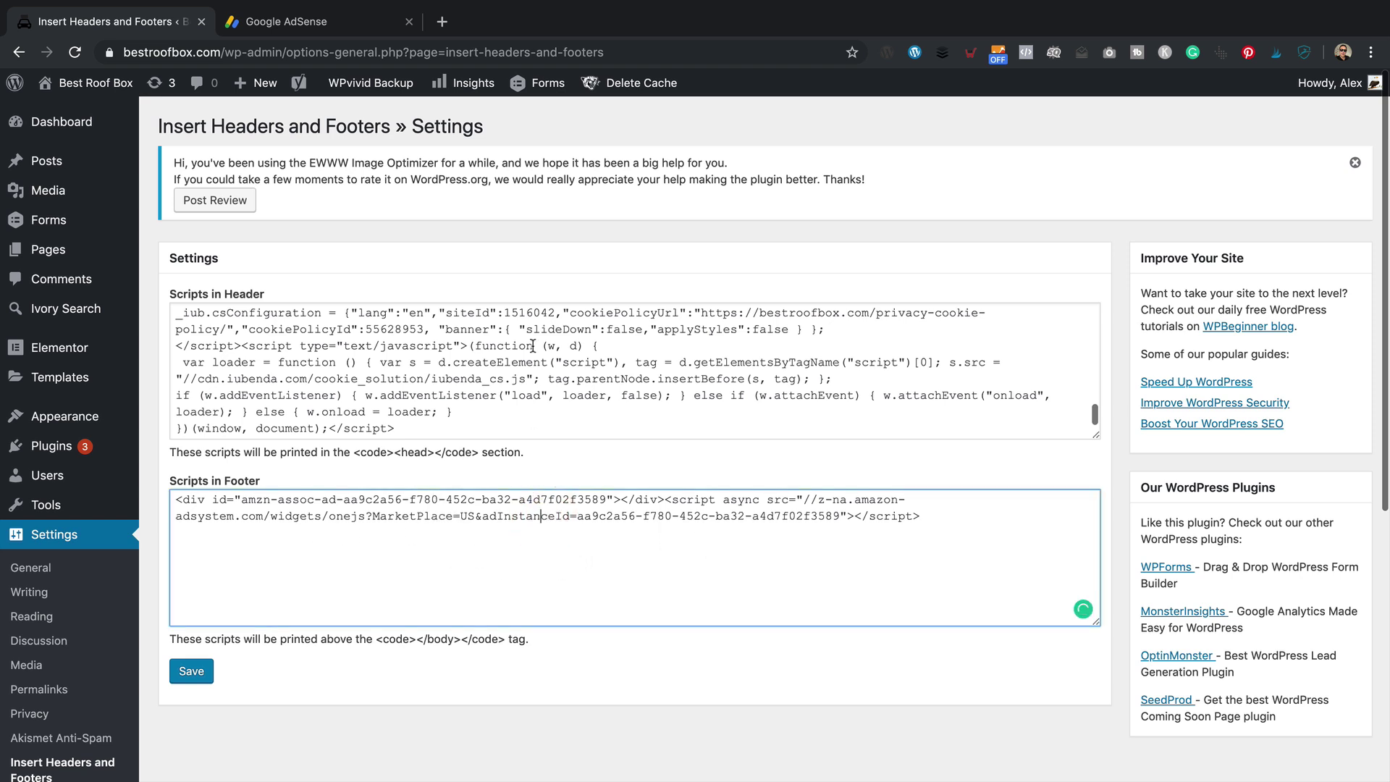
left_click(438, 430)
key("Return")
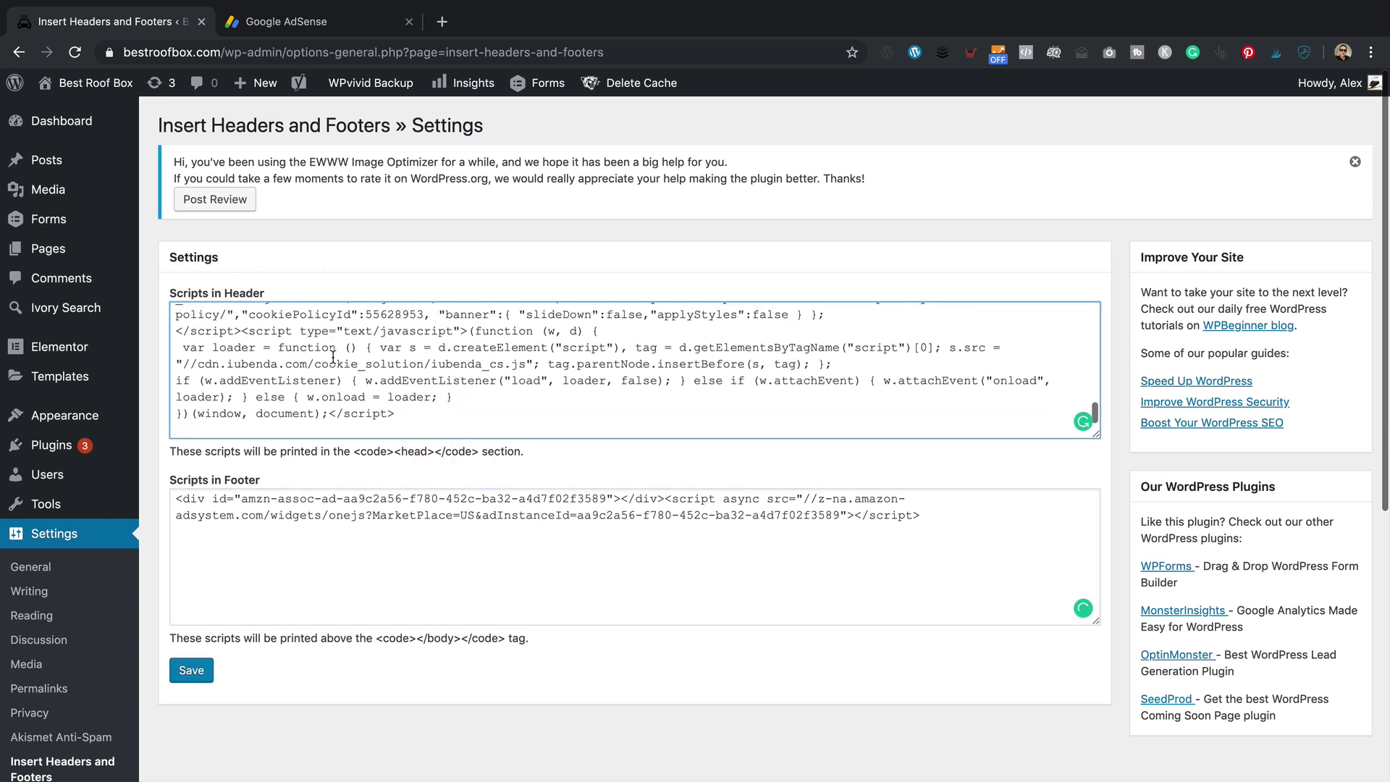
scroll(521, 423, "up", 10)
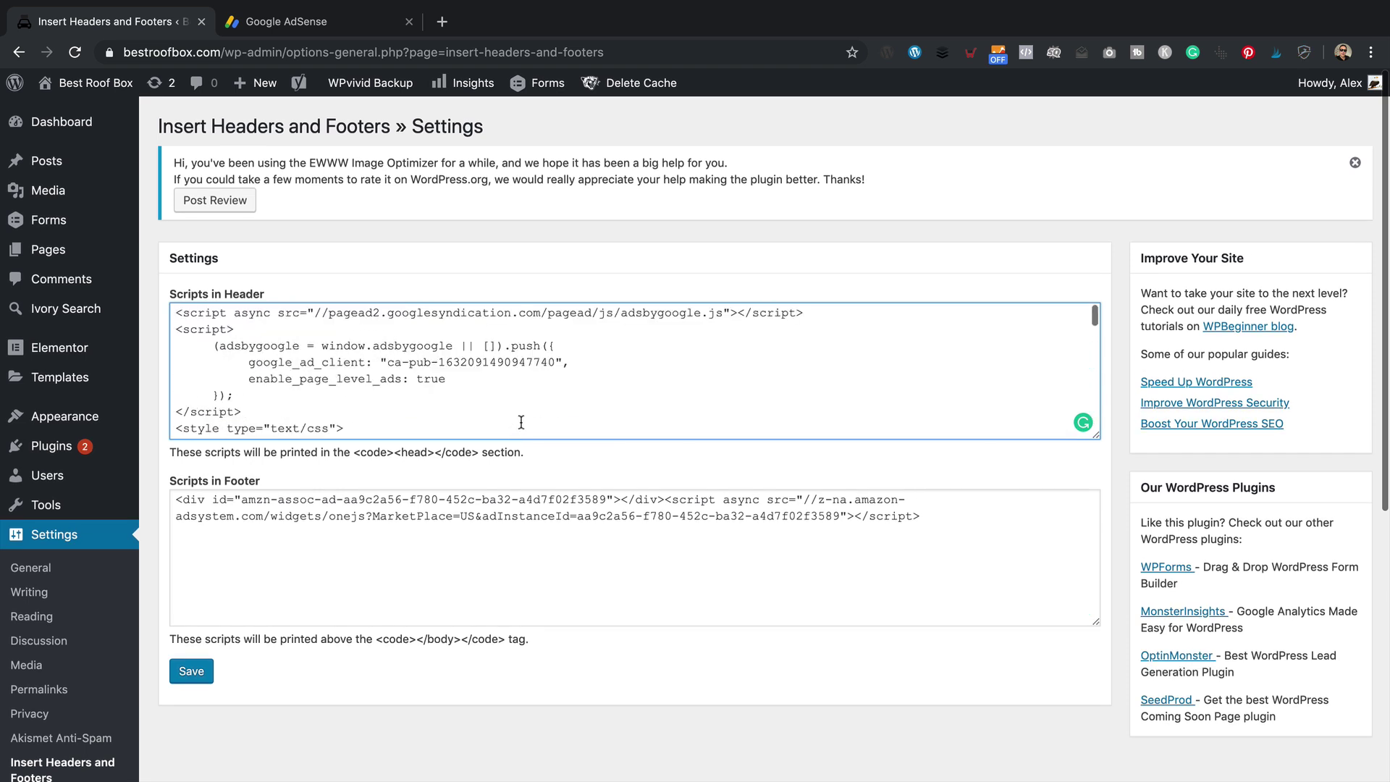
Try replacing the old AdSense block with the new snippet, then undo back to the original.
left_click_drag(263, 414, 177, 306)
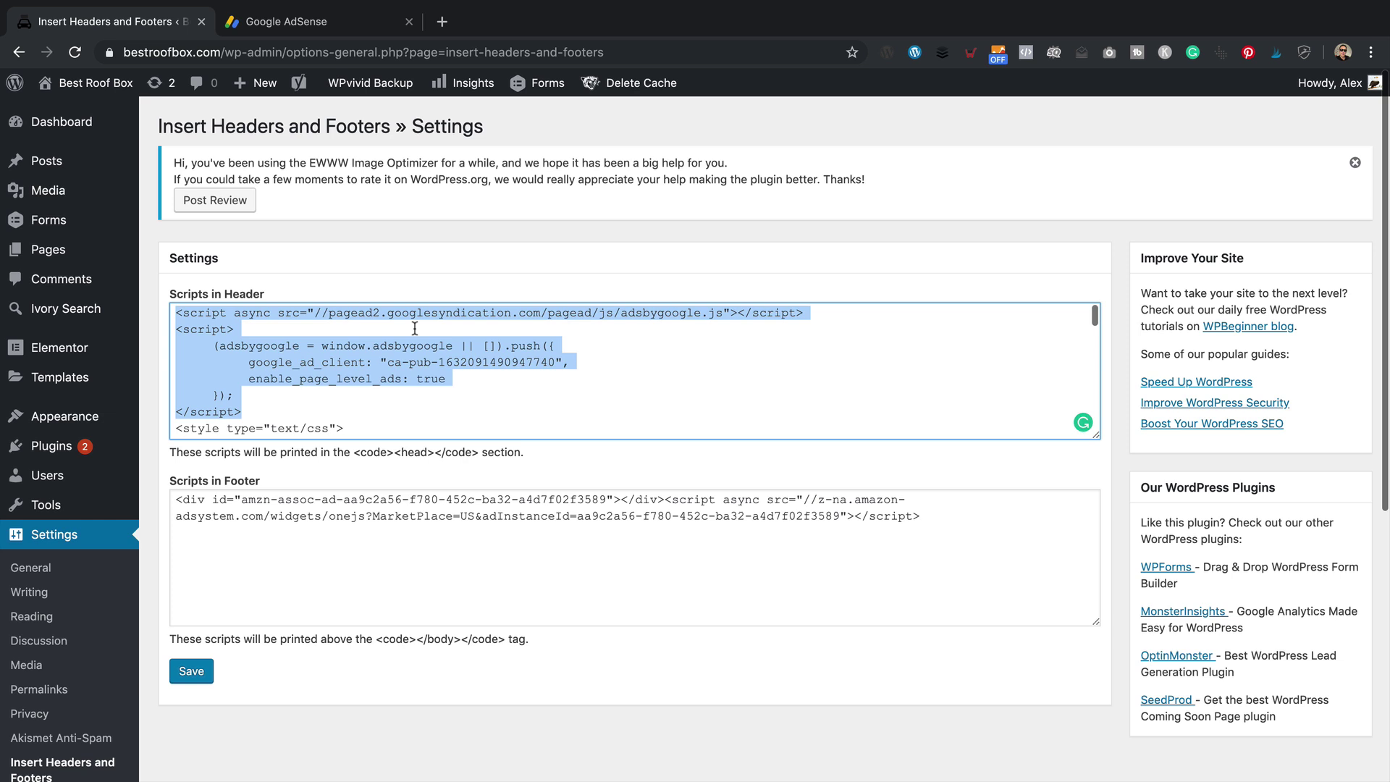
key("BackSpace")
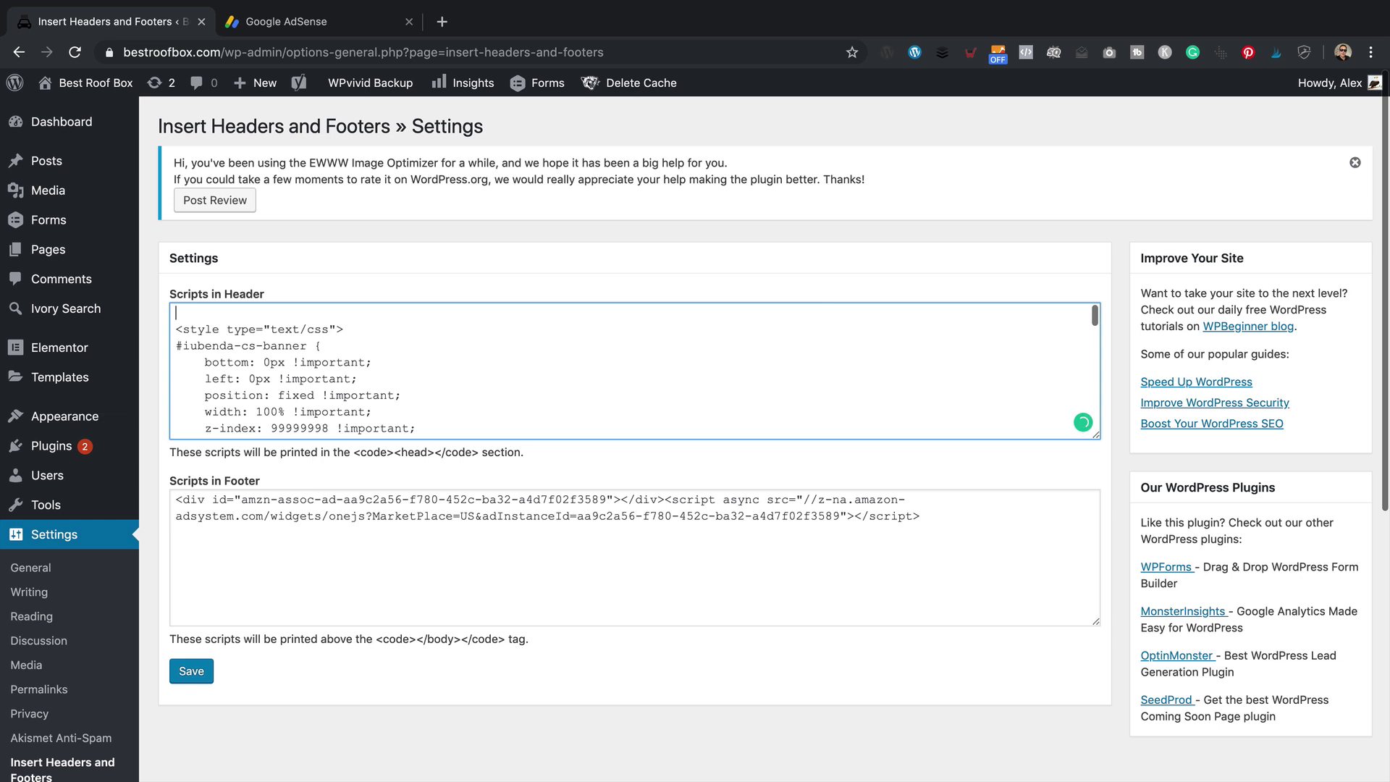
key("ctrl+v")
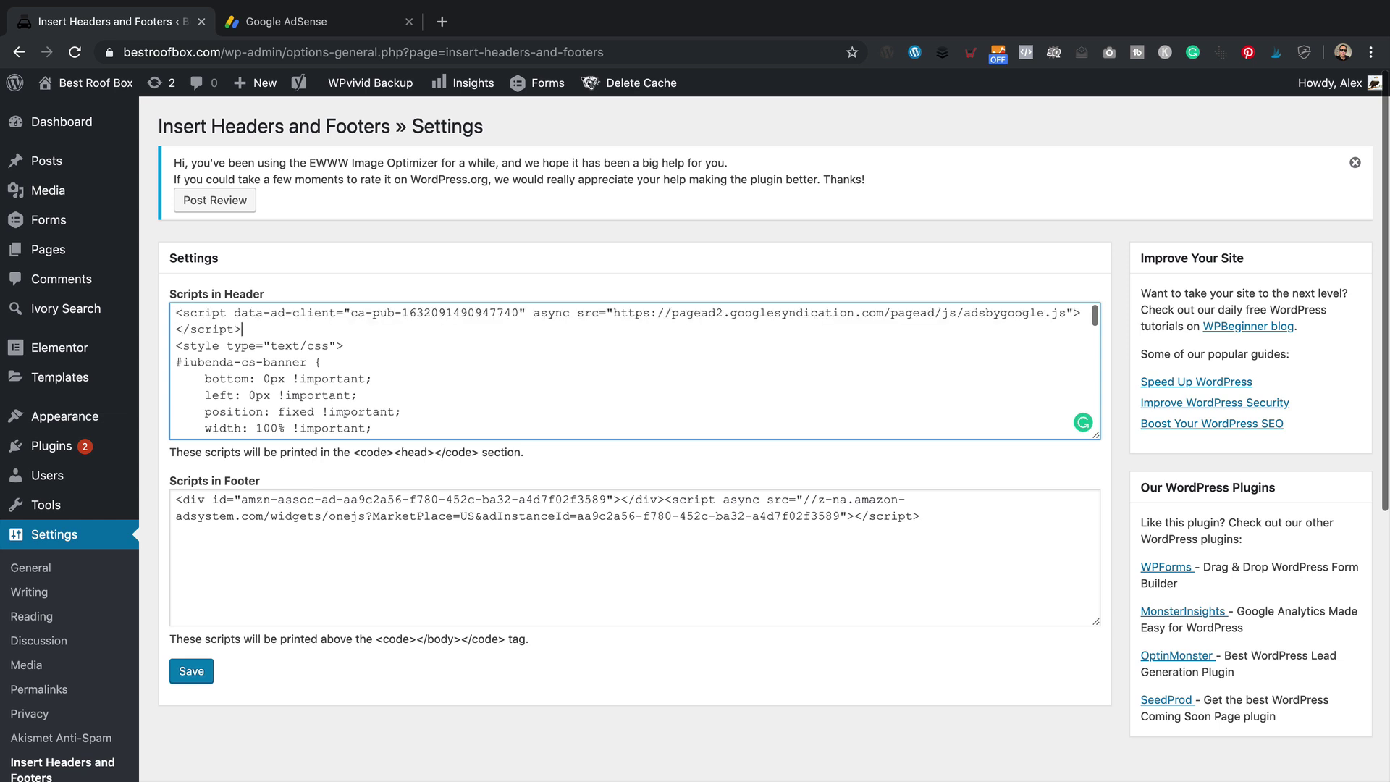
key("ctrl+z")
key("ctrl+z")
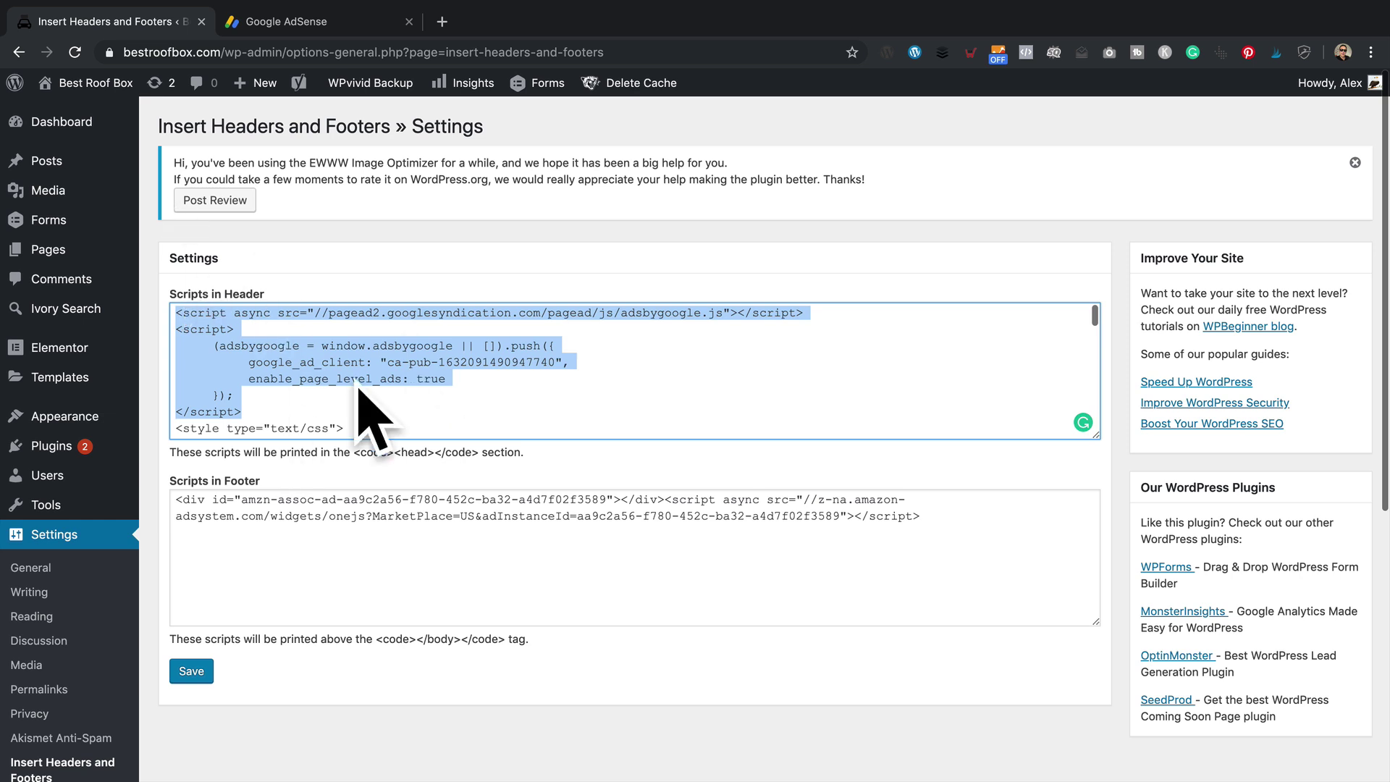
left_click(426, 353)
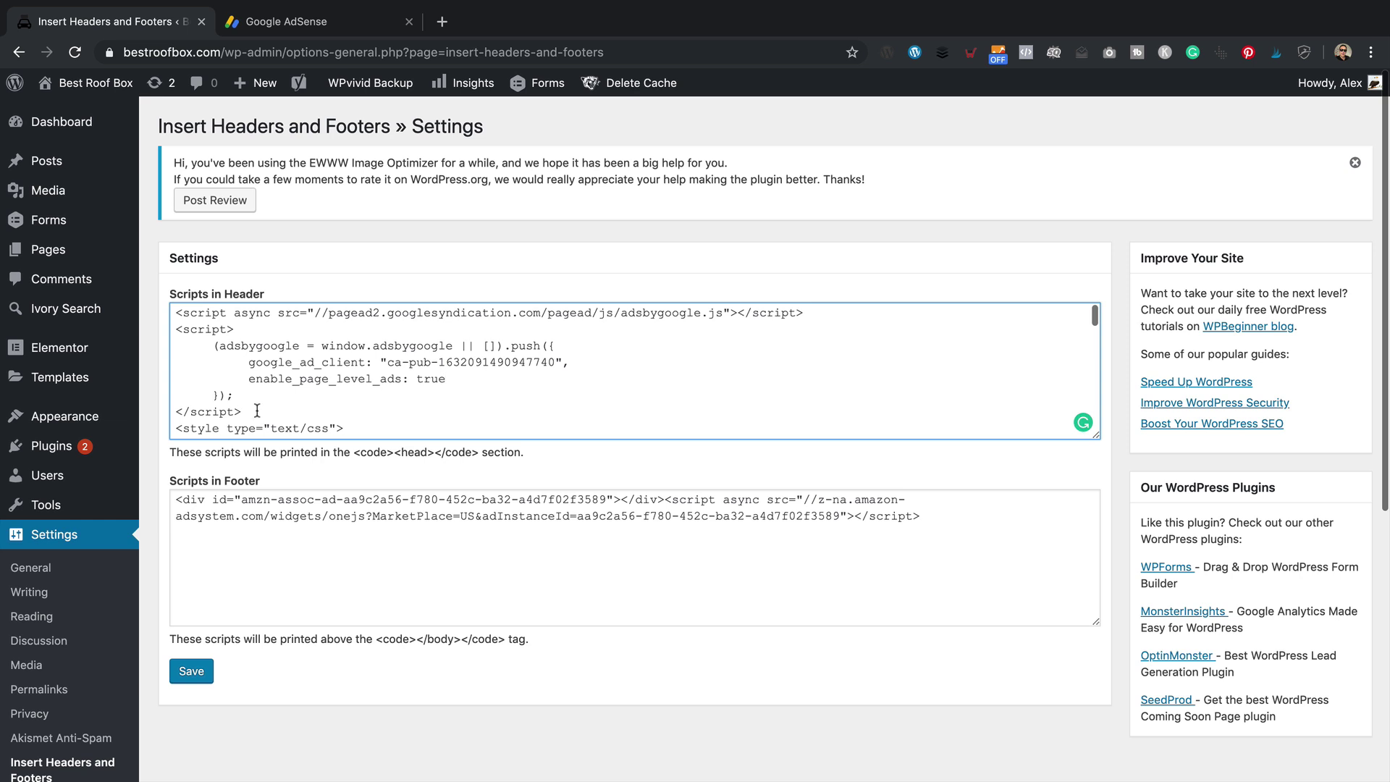
Delete the old AdSense block, paste the new single-line AdSense script, and save.
left_click_drag(257, 410, 183, 313)
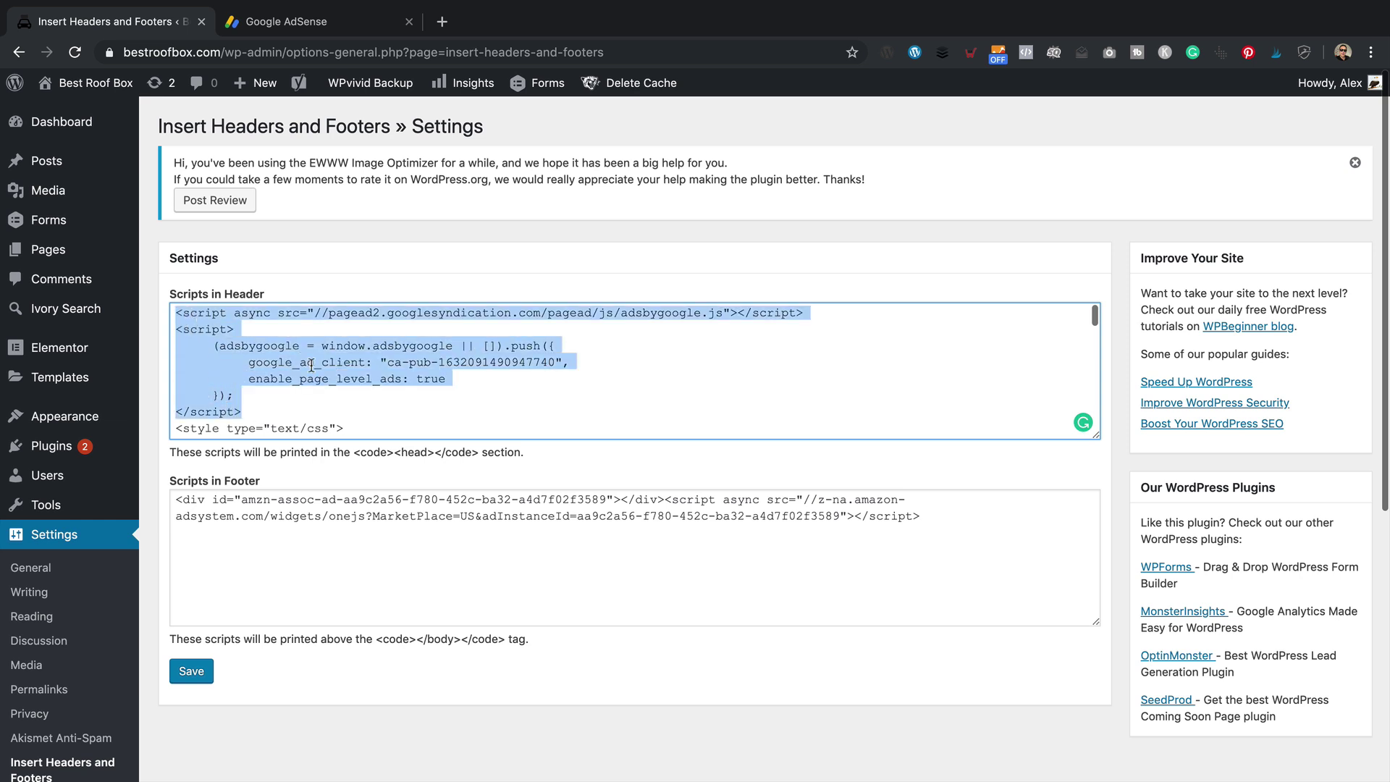
key("BackSpace")
key("super+v")
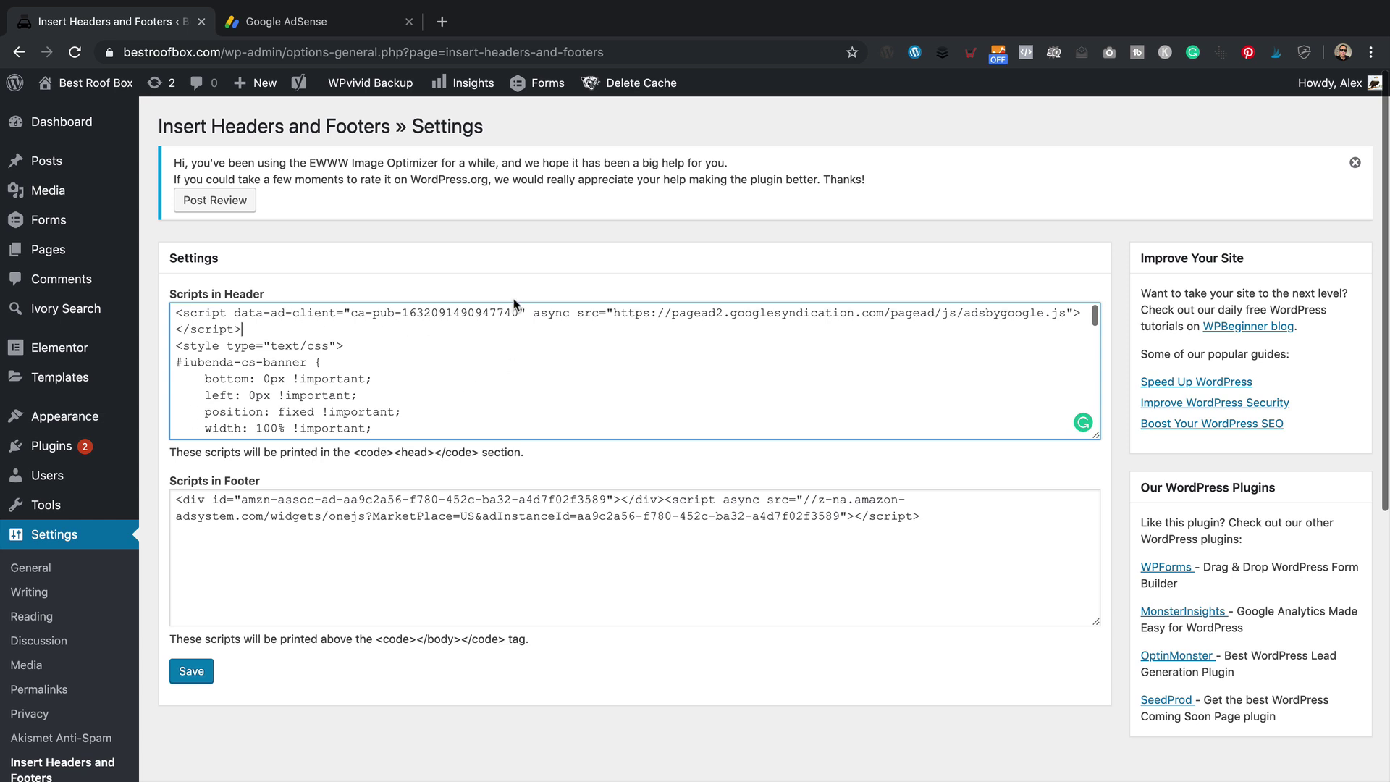
left_click(193, 673)
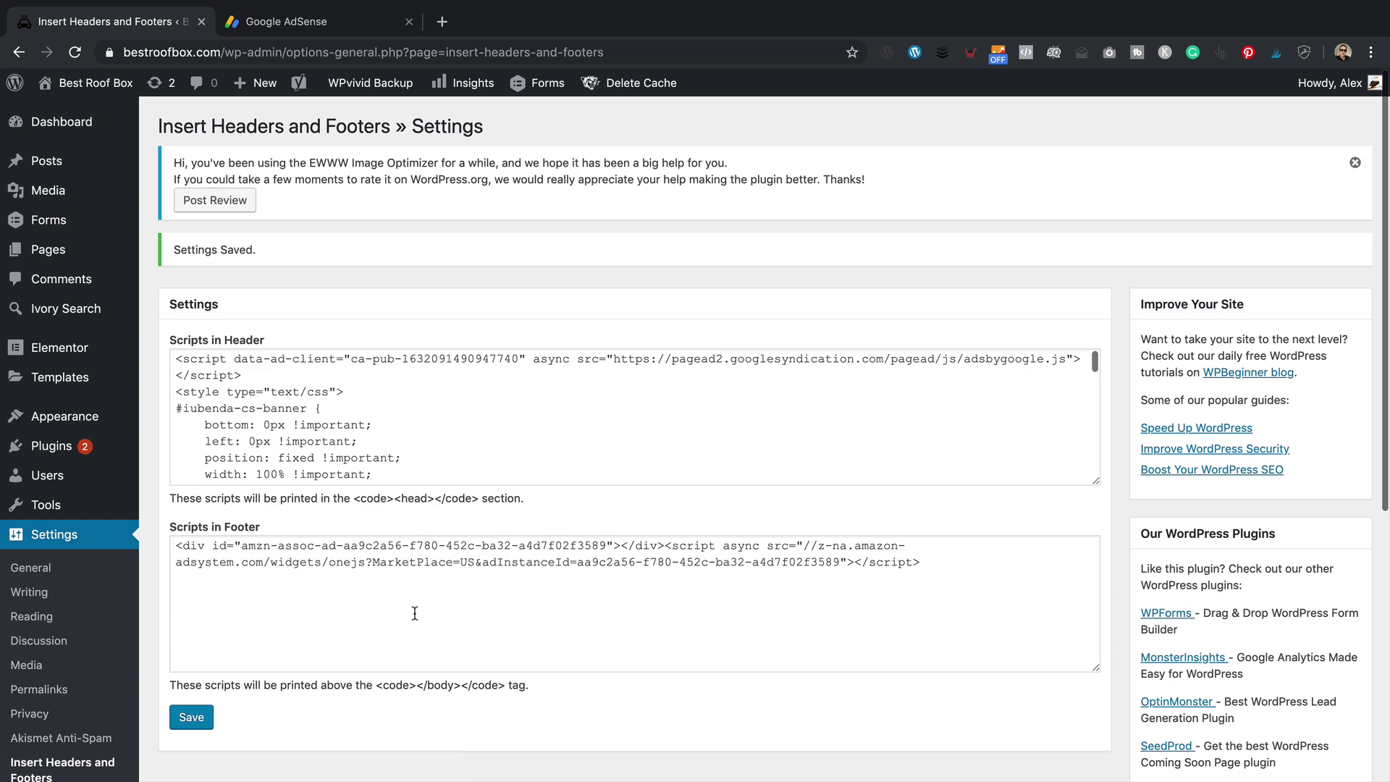
Delete the cache and minified CSS/JS, then visit and scroll the live Best Roof Box homepage.
mouse_move(633, 80)
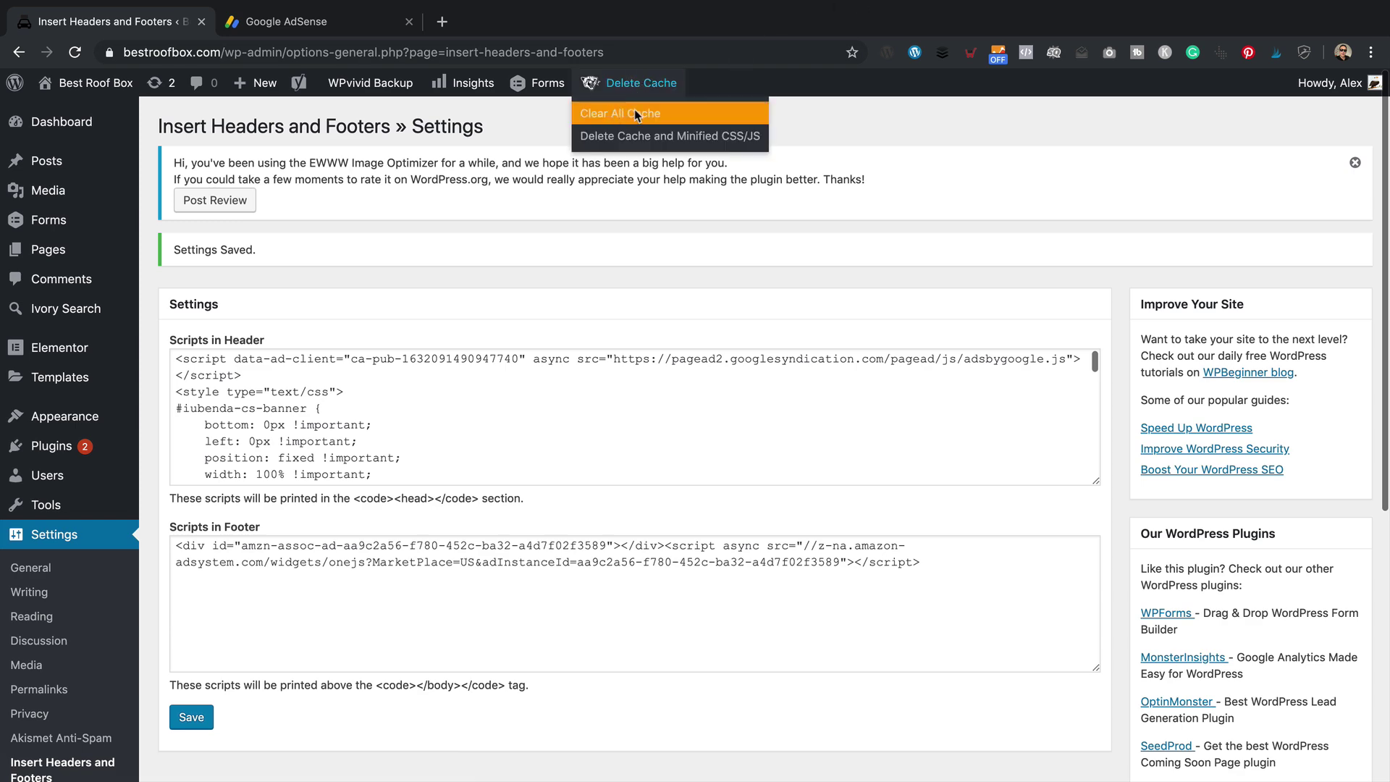
left_click(650, 136)
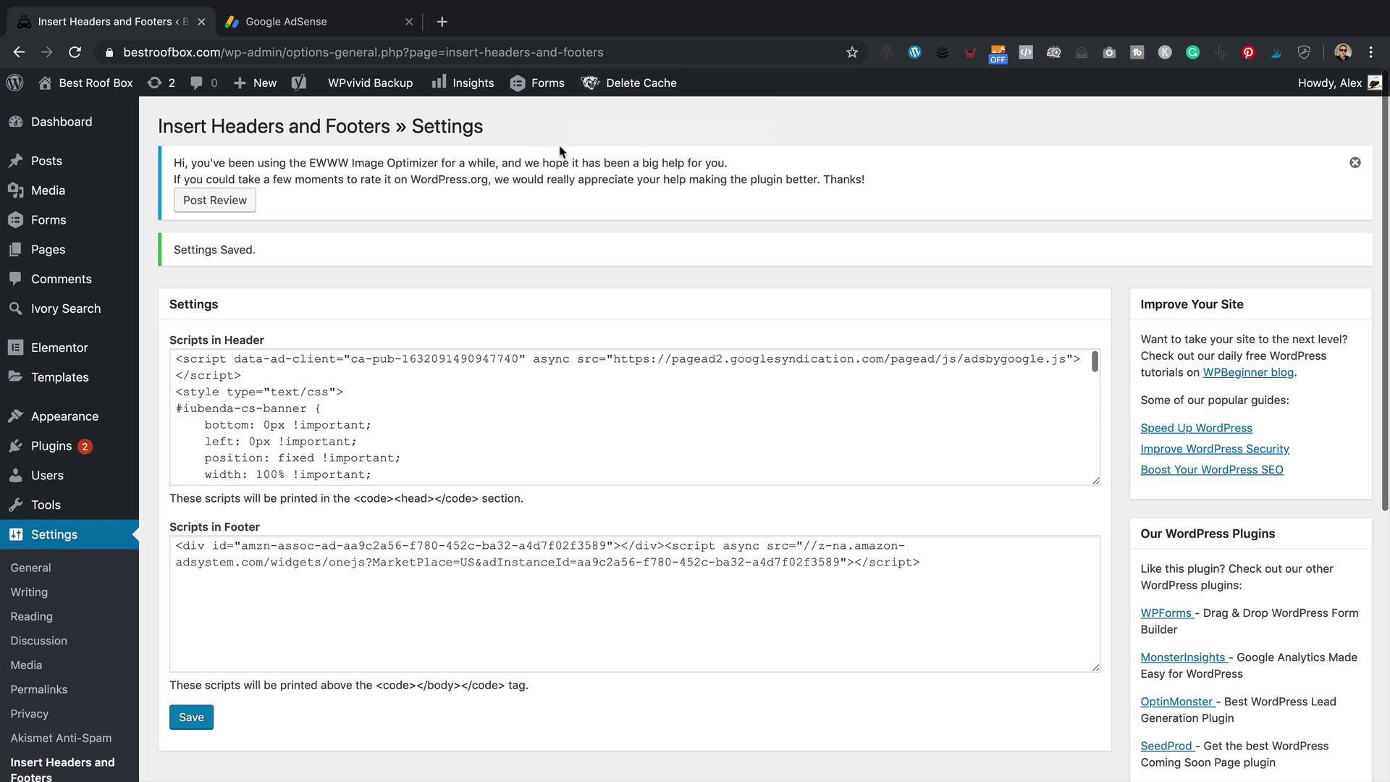
mouse_move(87, 83)
left_click(98, 111)
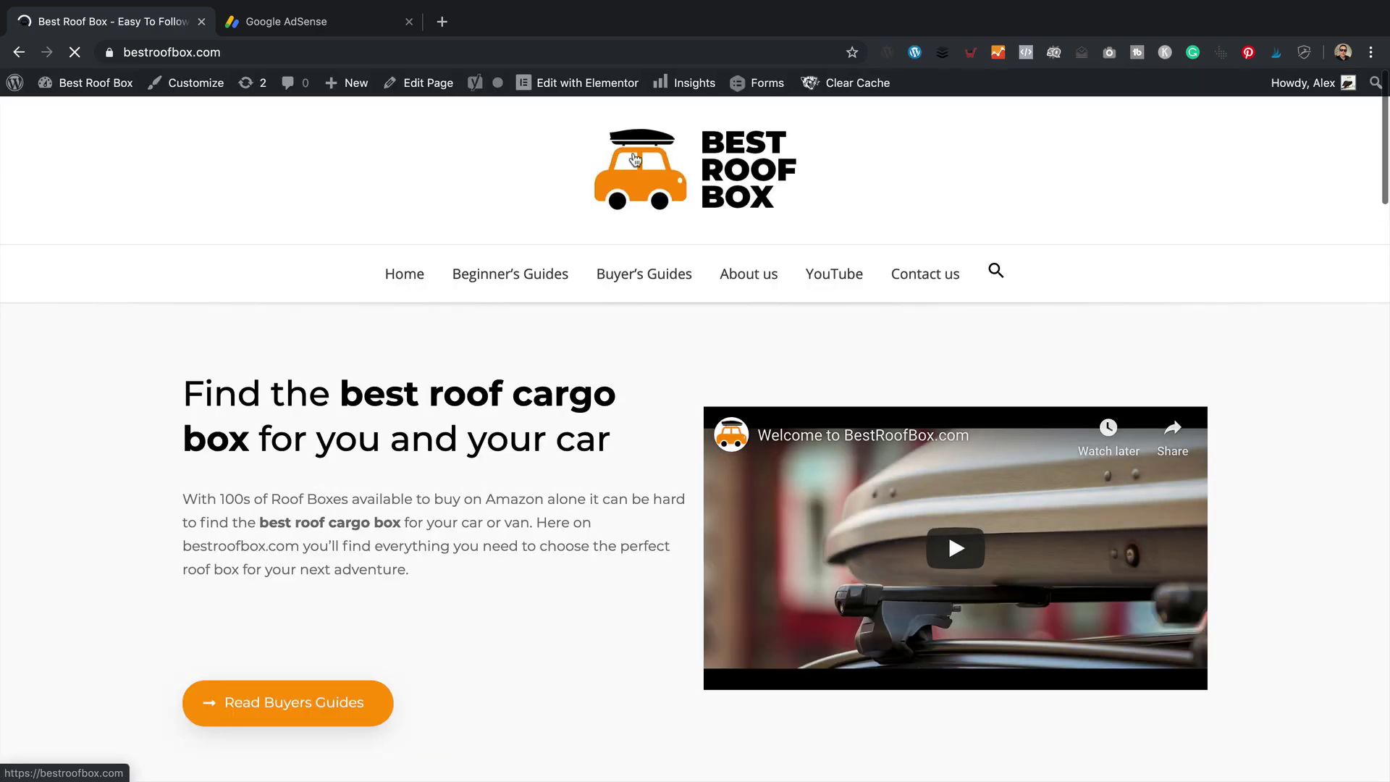
scroll(633, 158, "down", 10)
scroll(634, 158, "down", 15)
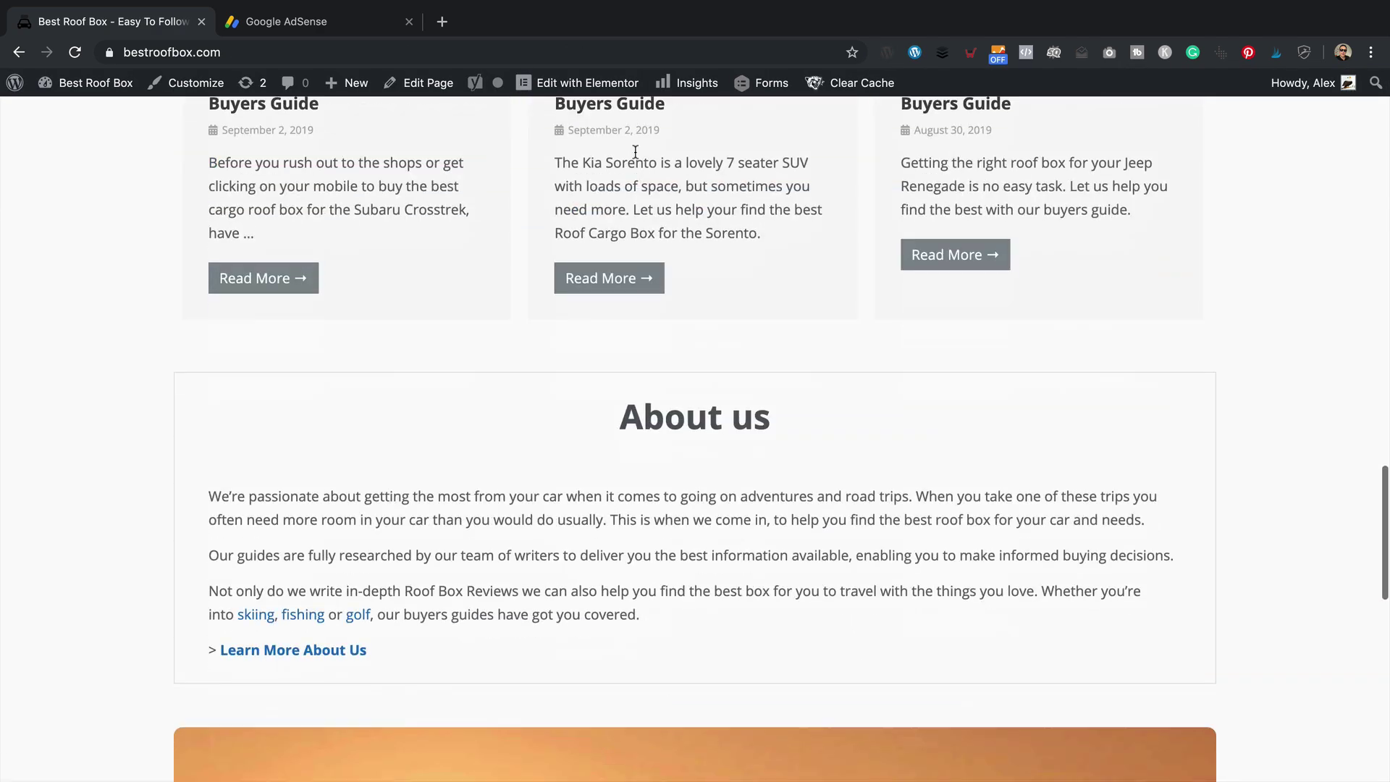
scroll(637, 158, "up", 20)
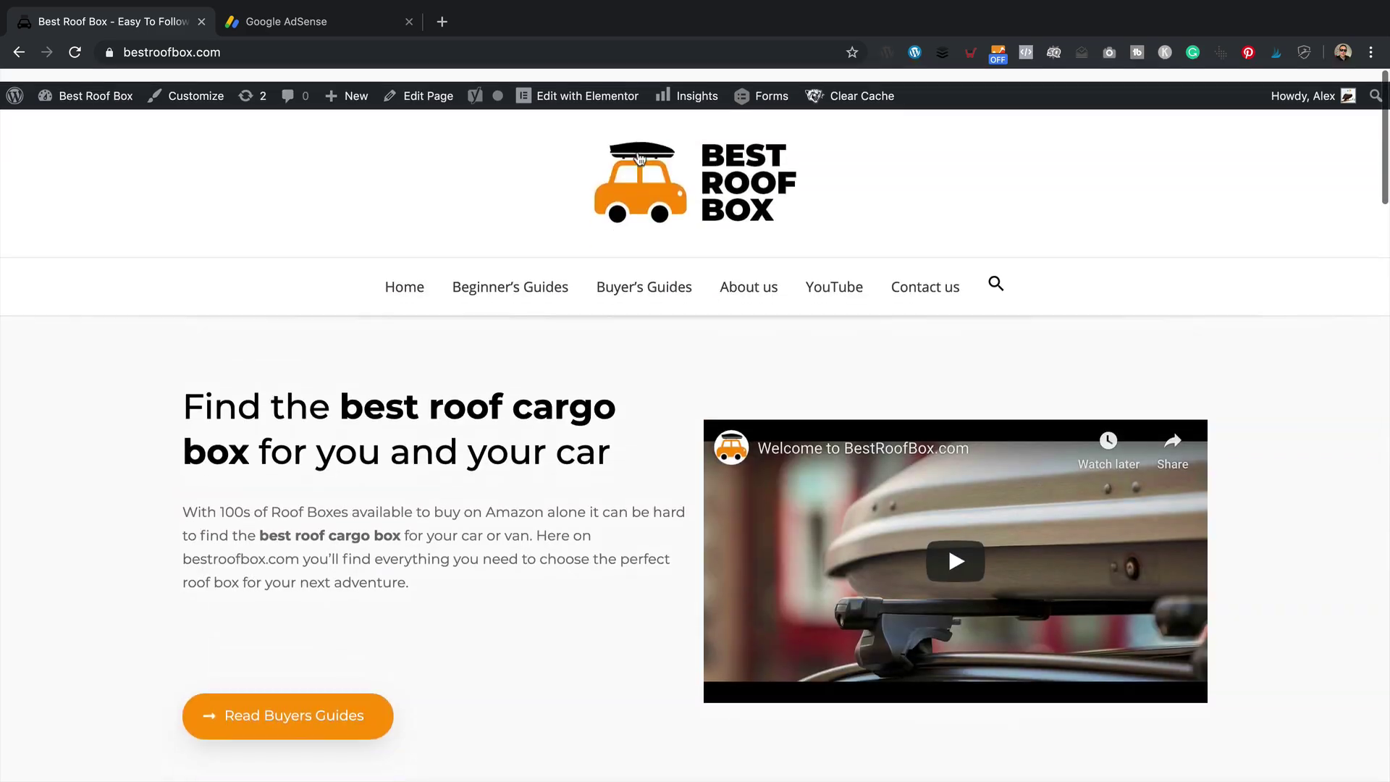
Dismiss the AdSense code dialog and scroll to All your sites, showing bestroofbox.com with Auto ads off.
left_click(293, 22)
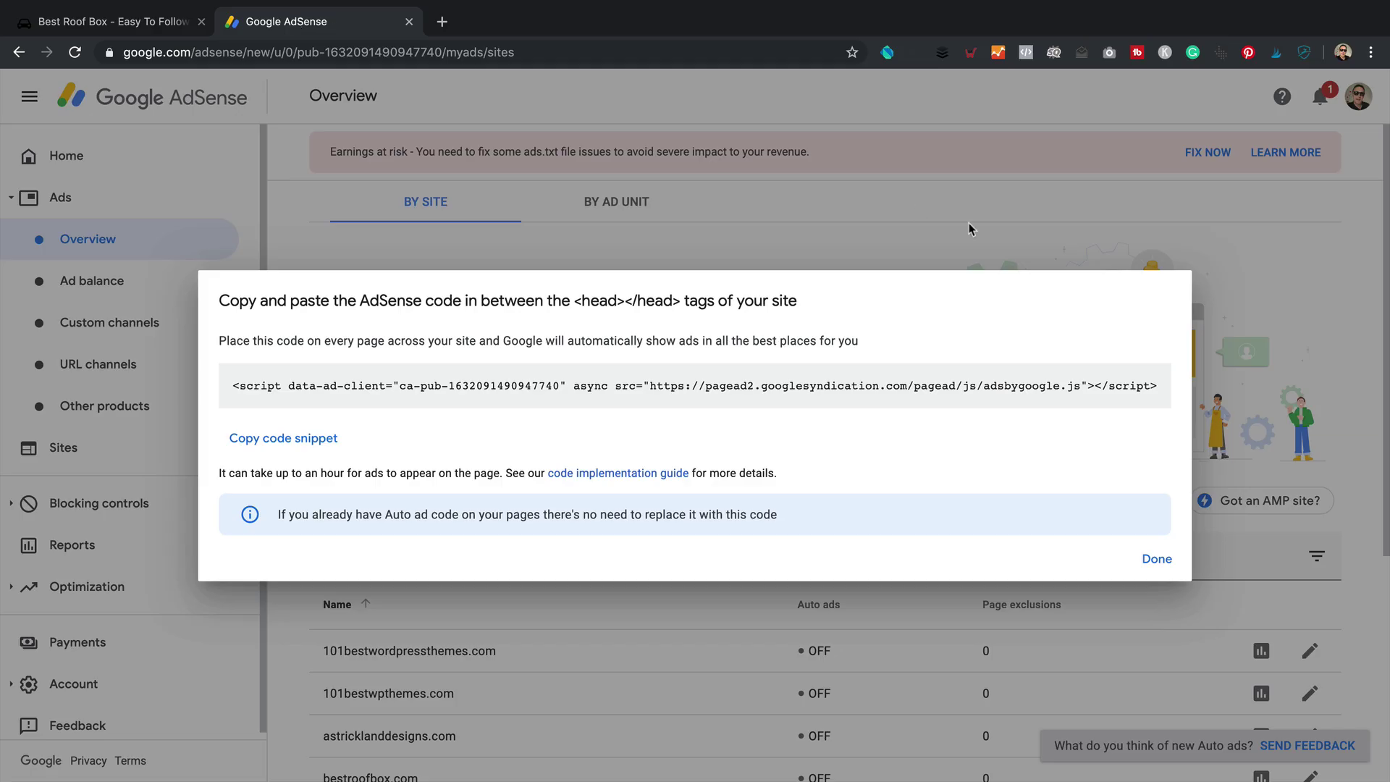
left_click(1157, 558)
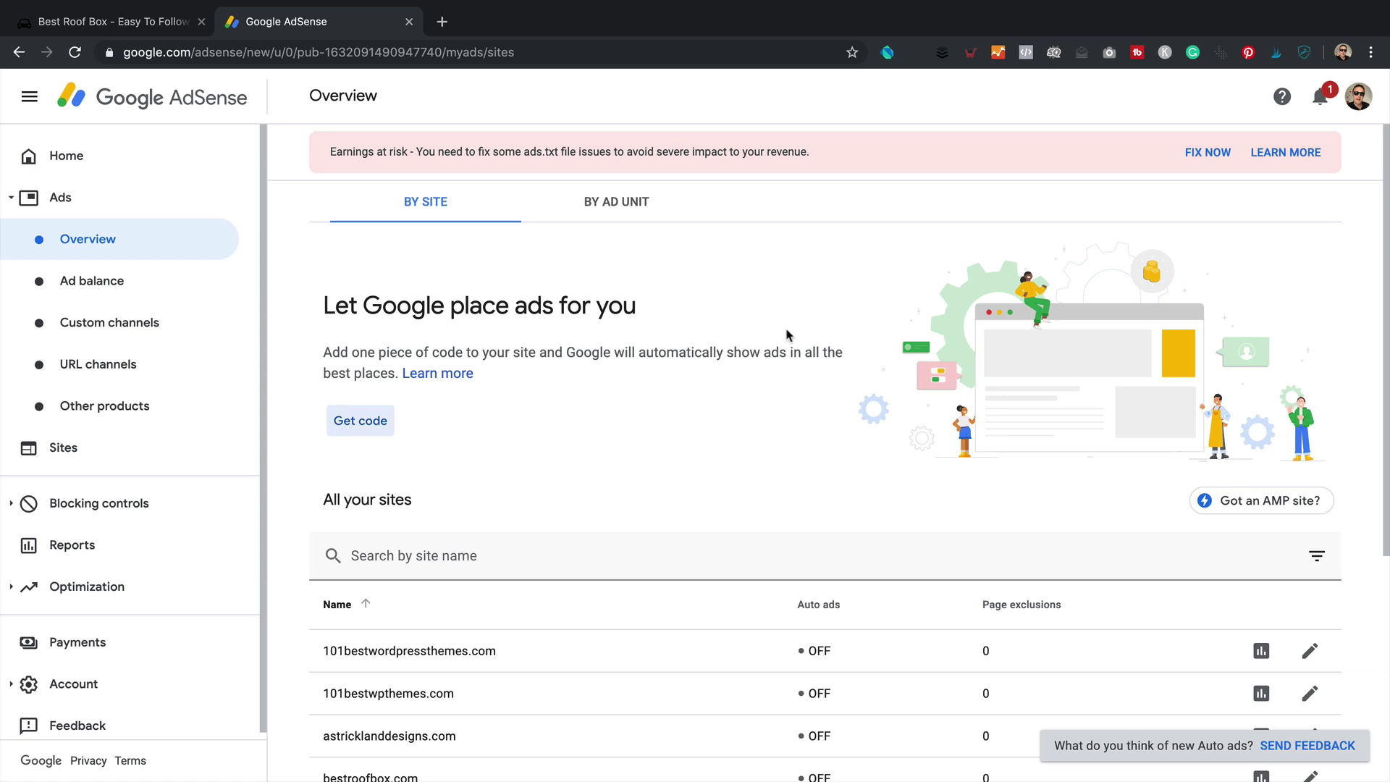
scroll(767, 305, "down", 4)
scroll(766, 305, "down", 1)
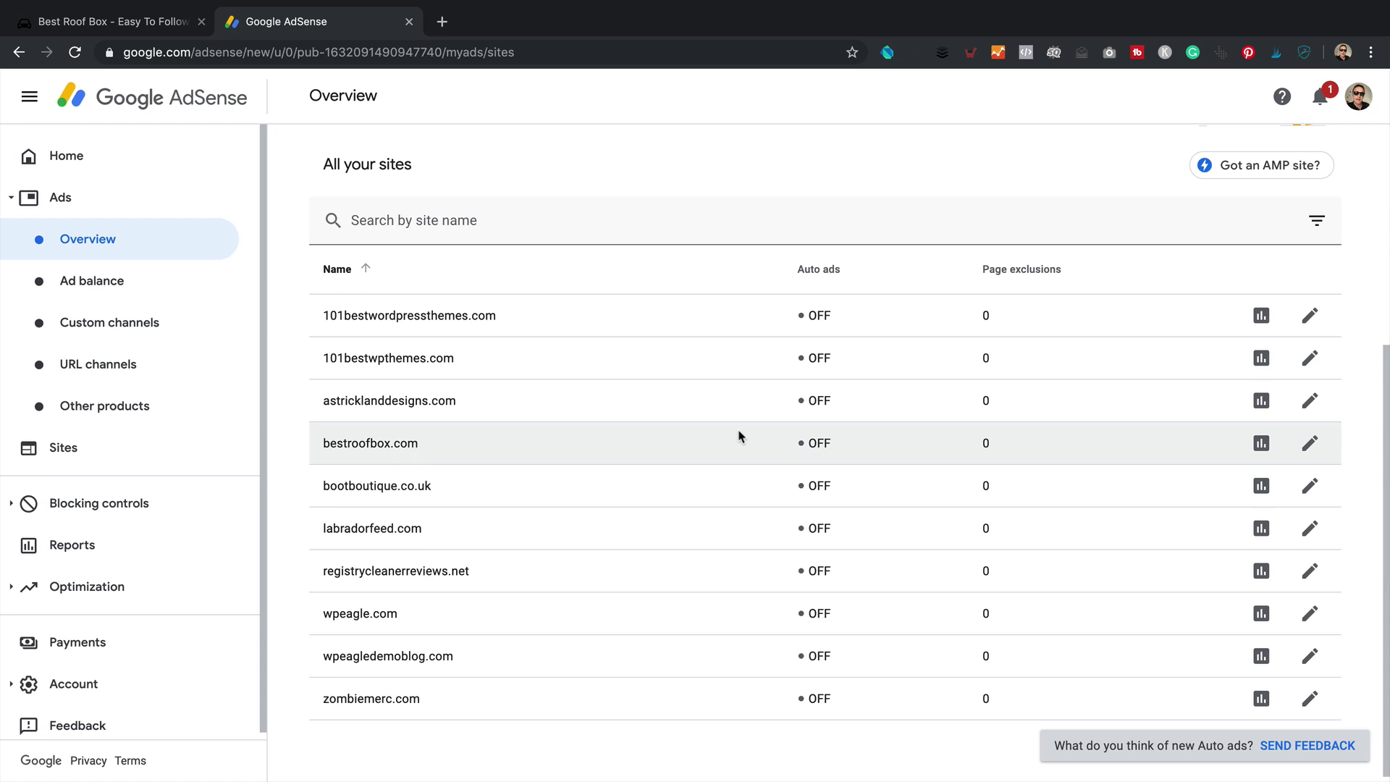
Switch the Auto ads toggle on for bestroofbox.com and scroll its mobile preview of 4 in-page ads.
left_click(1310, 444)
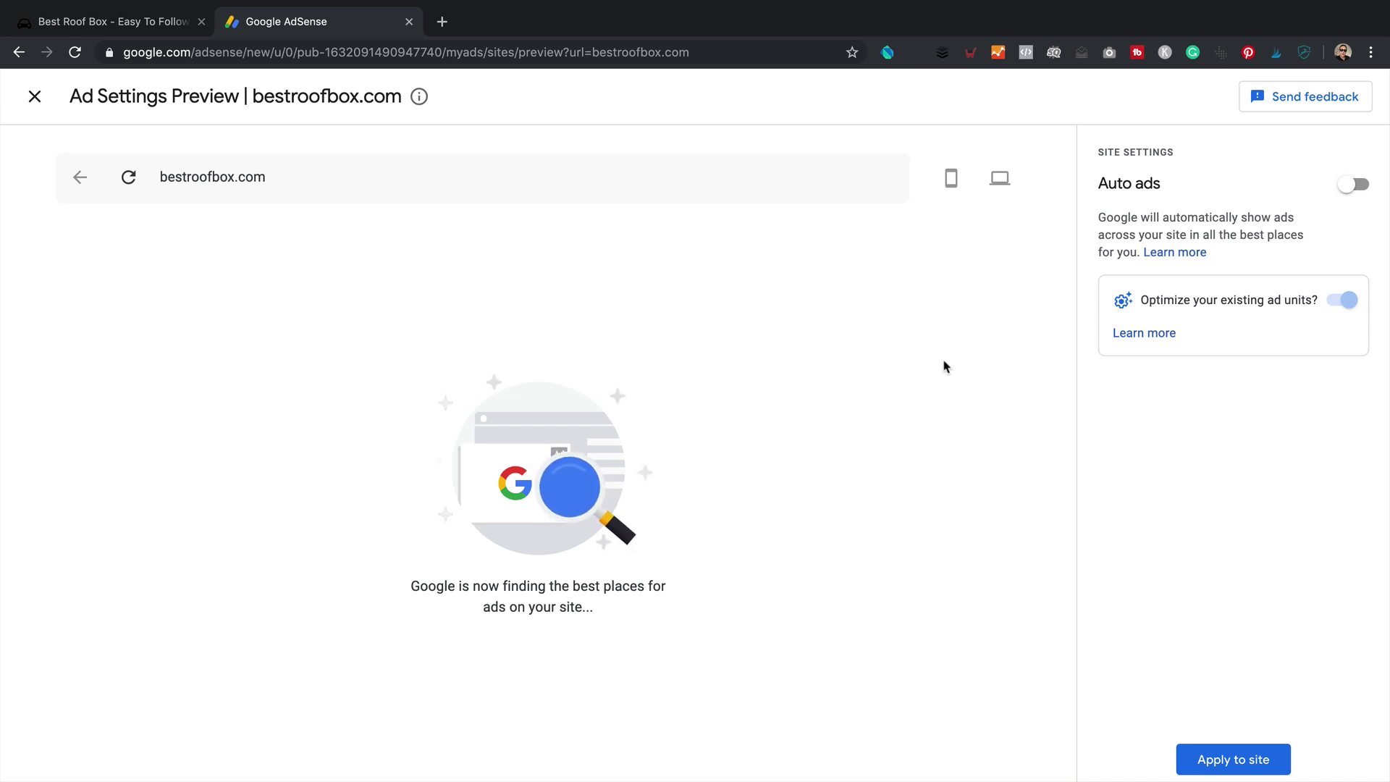
left_click(1352, 185)
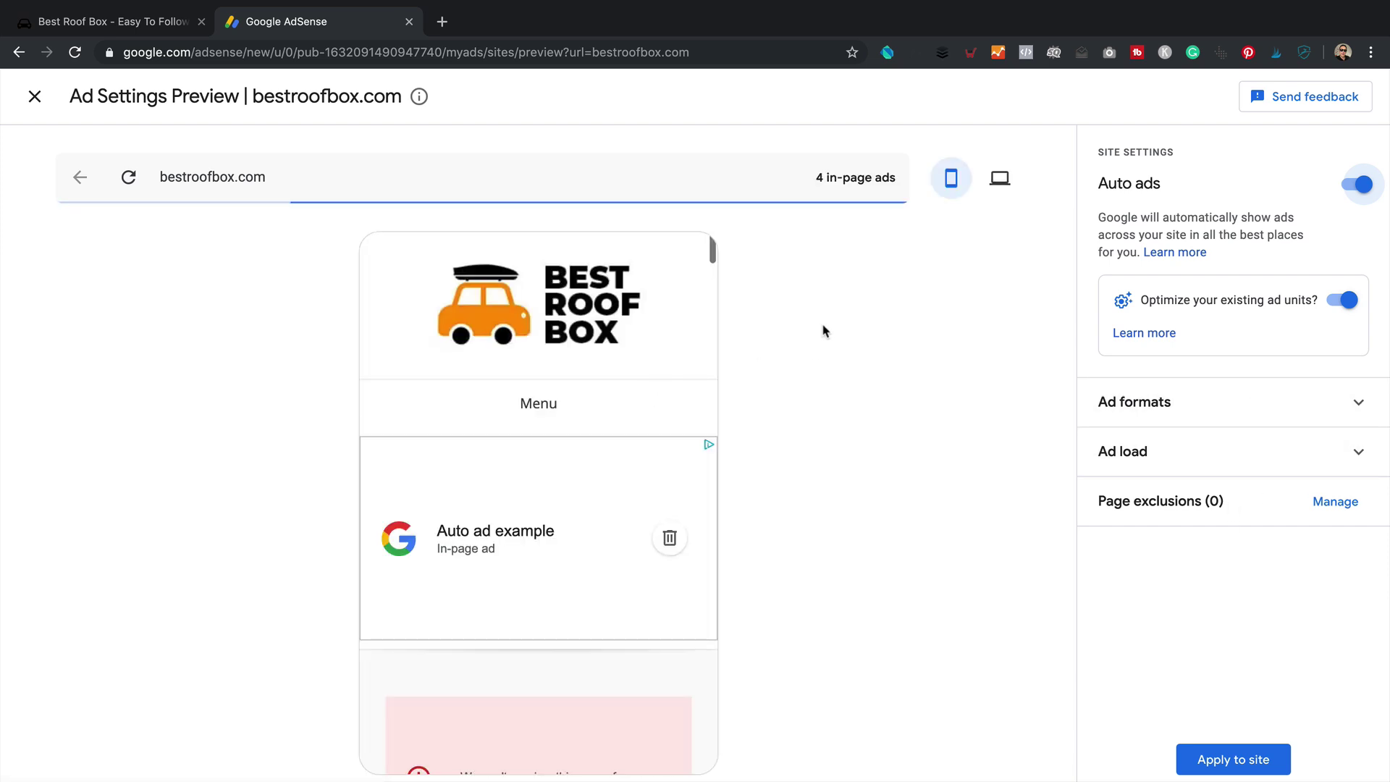
scroll(487, 388, "down", 8)
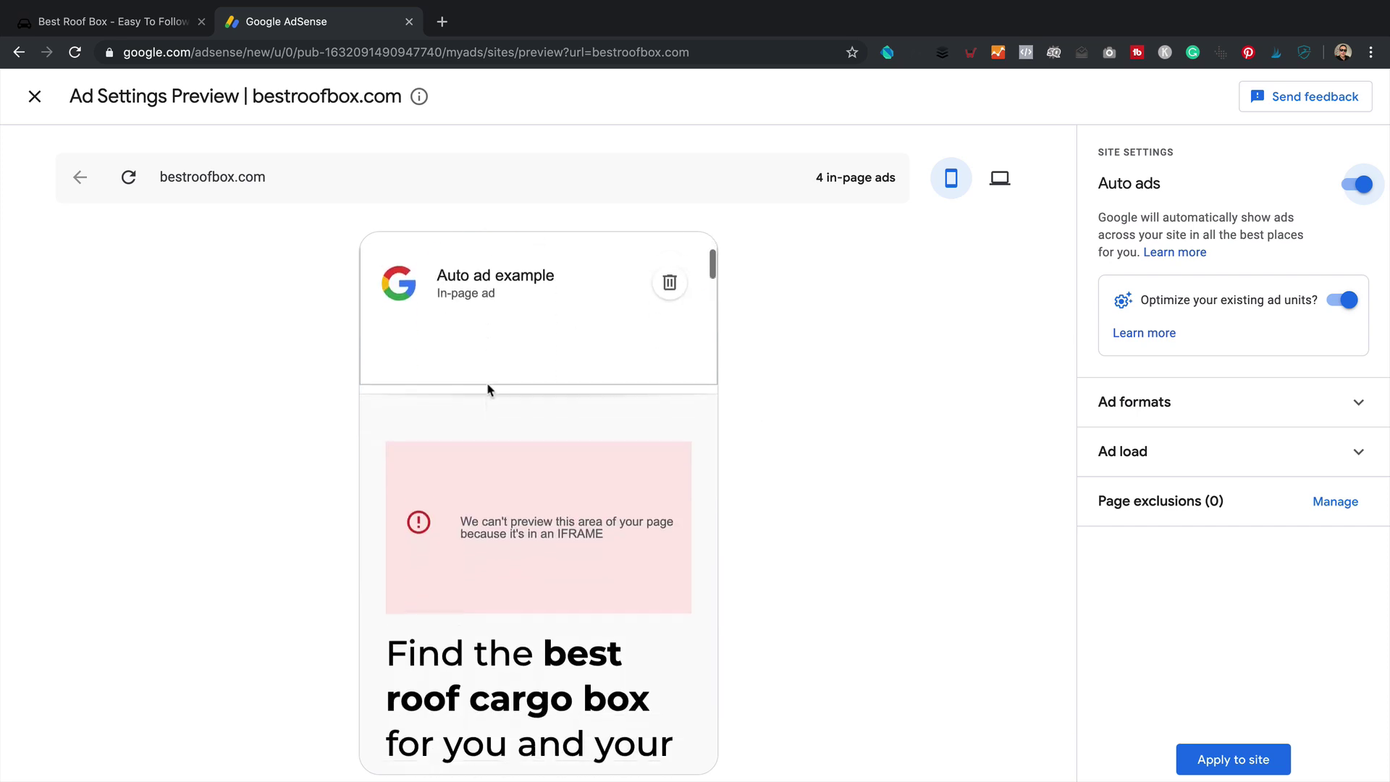
scroll(579, 370, "down", 10)
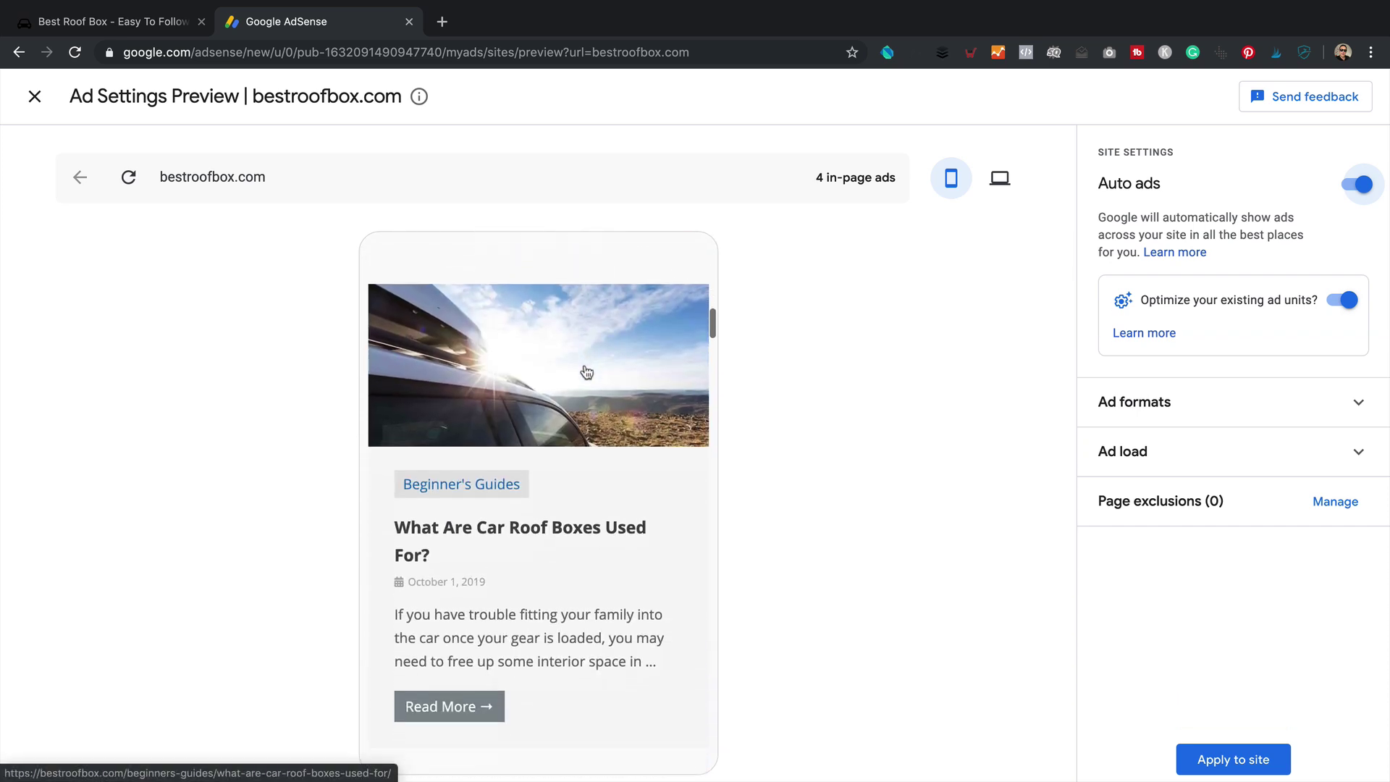
scroll(582, 363, "up", 15)
scroll(620, 496, "down", 10)
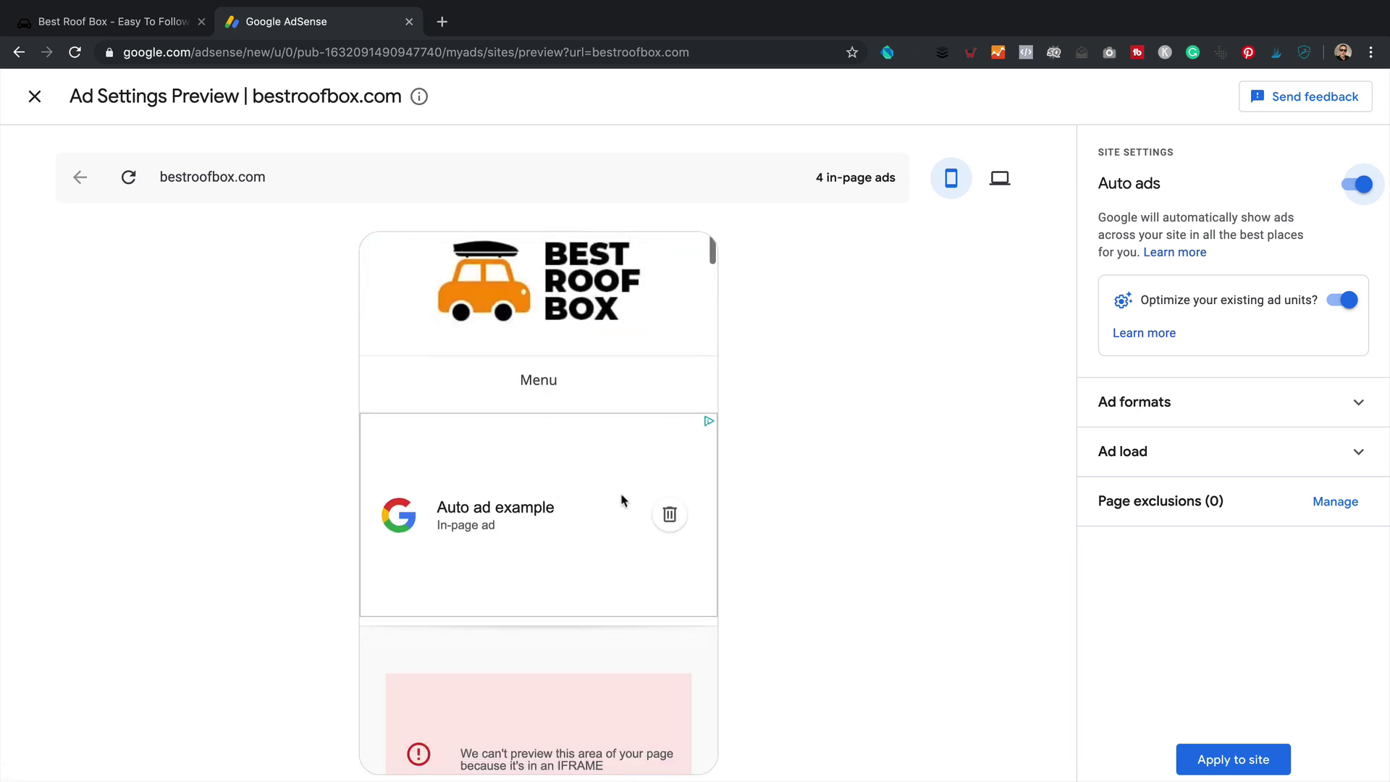
scroll(588, 337, "down", 12)
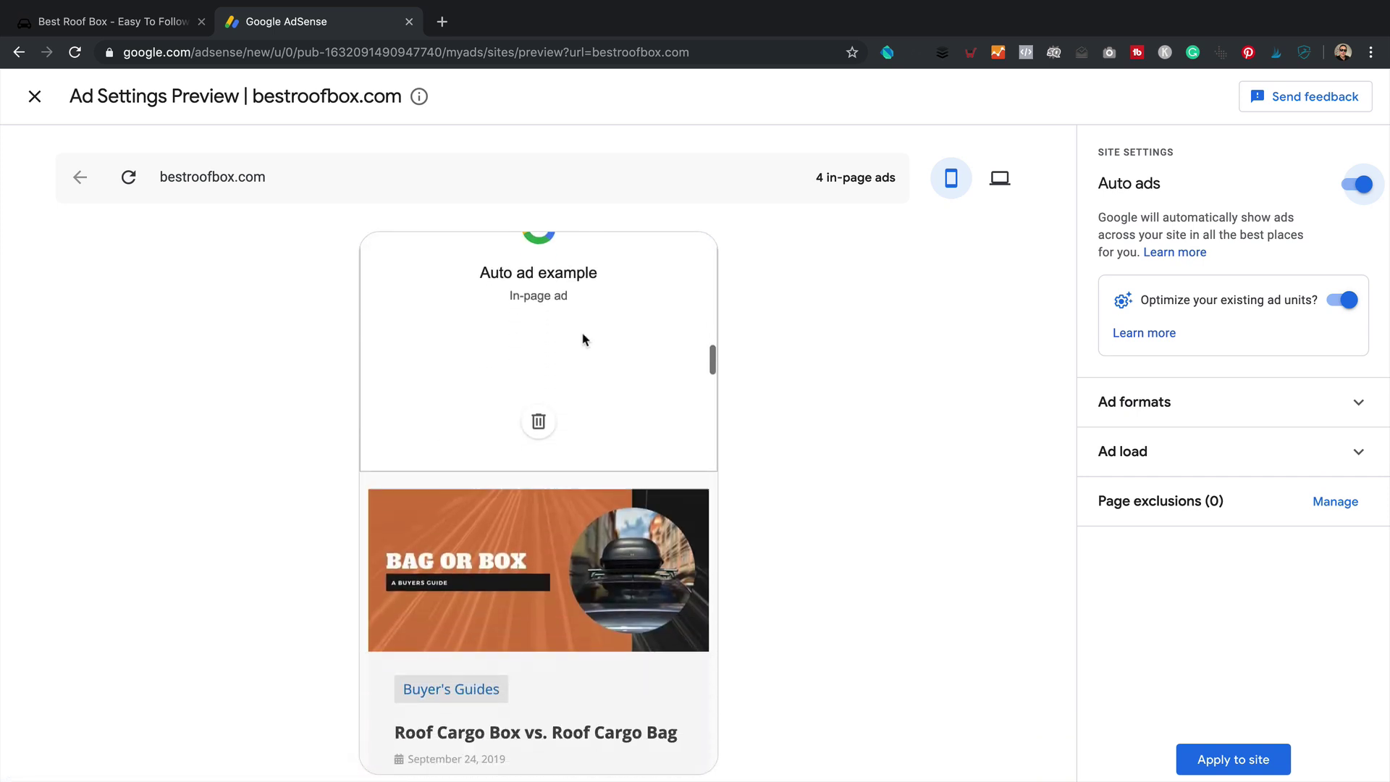
scroll(592, 338, "down", 5)
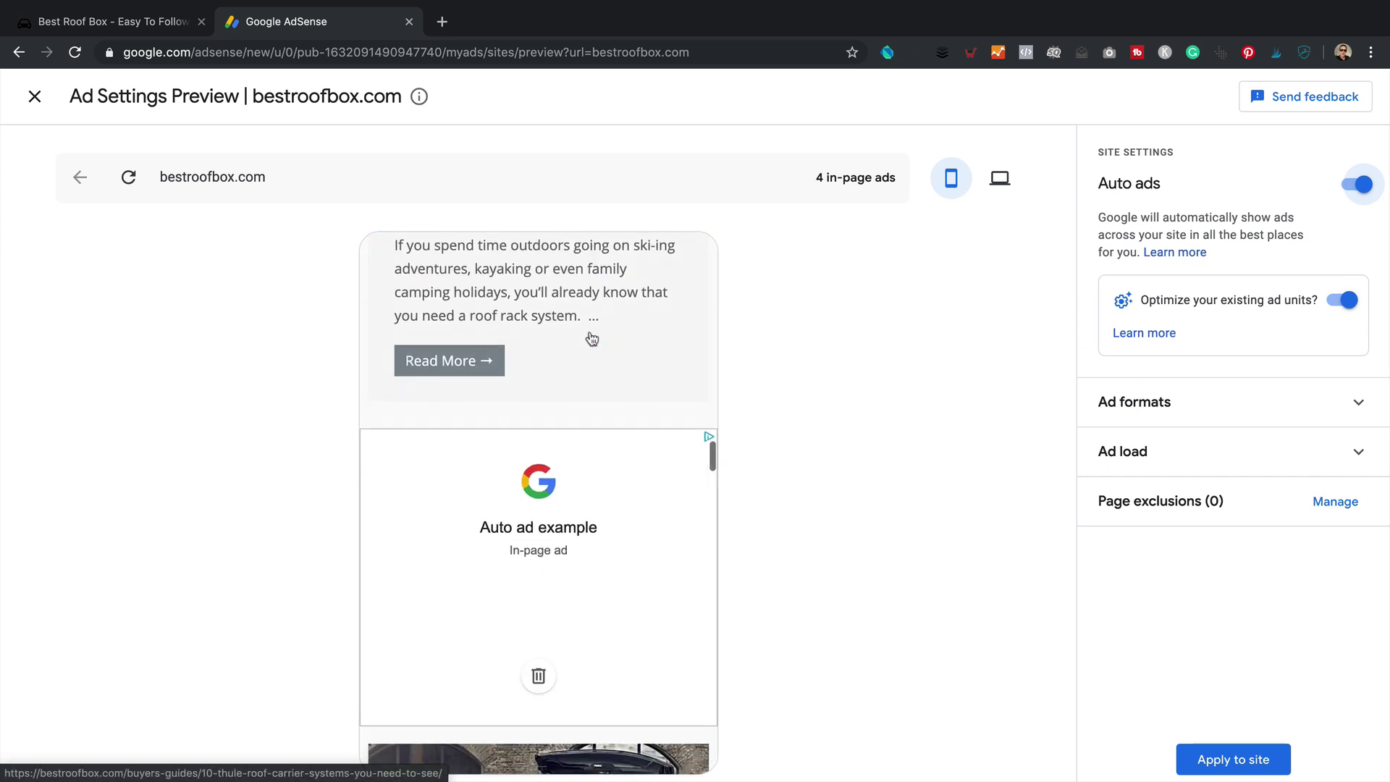
Switch the bestroofbox.com preview to desktop and check its 3 in-page ads, including one under the menu.
left_click(1003, 176)
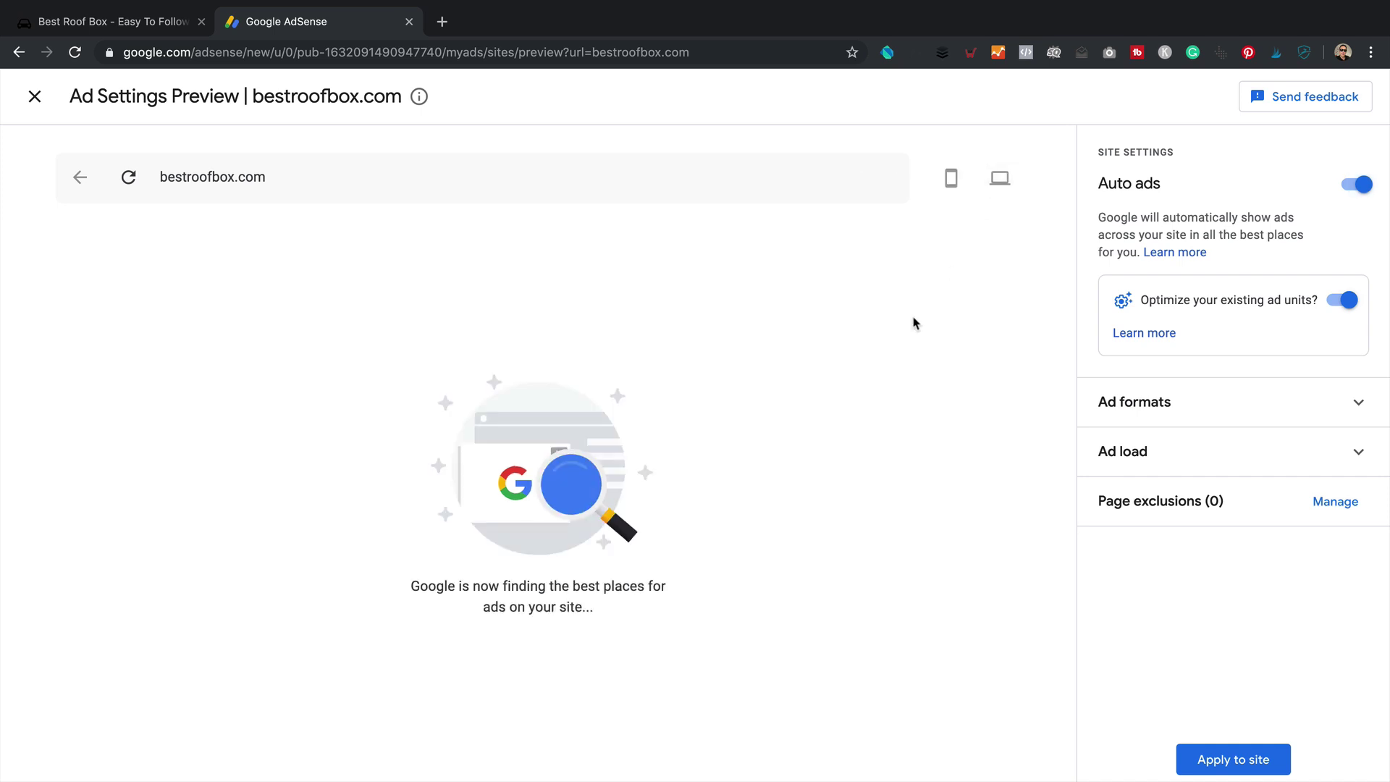
scroll(782, 369, "down", 2)
scroll(782, 370, "up", 3)
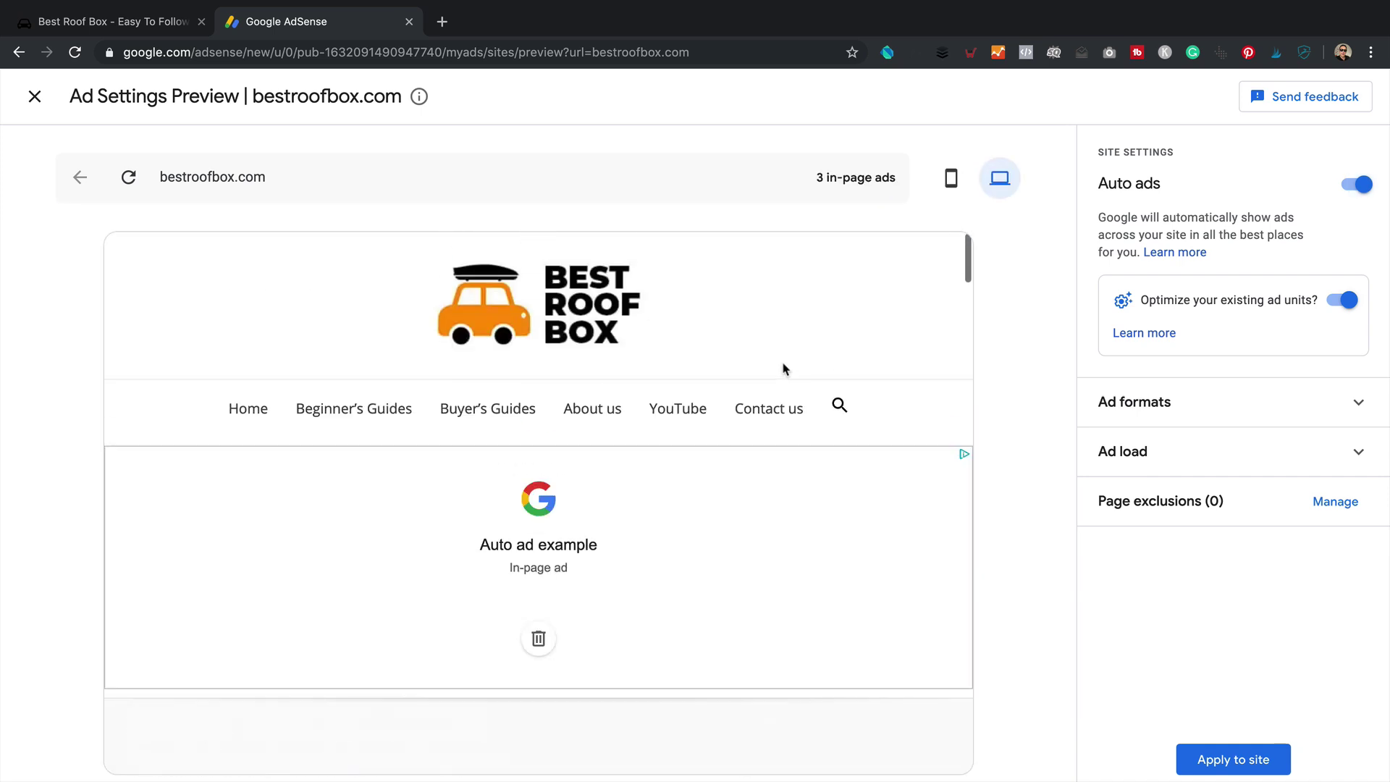
scroll(783, 371, "down", 4)
scroll(781, 370, "up", 4)
scroll(713, 359, "down", 5)
scroll(706, 353, "up", 3)
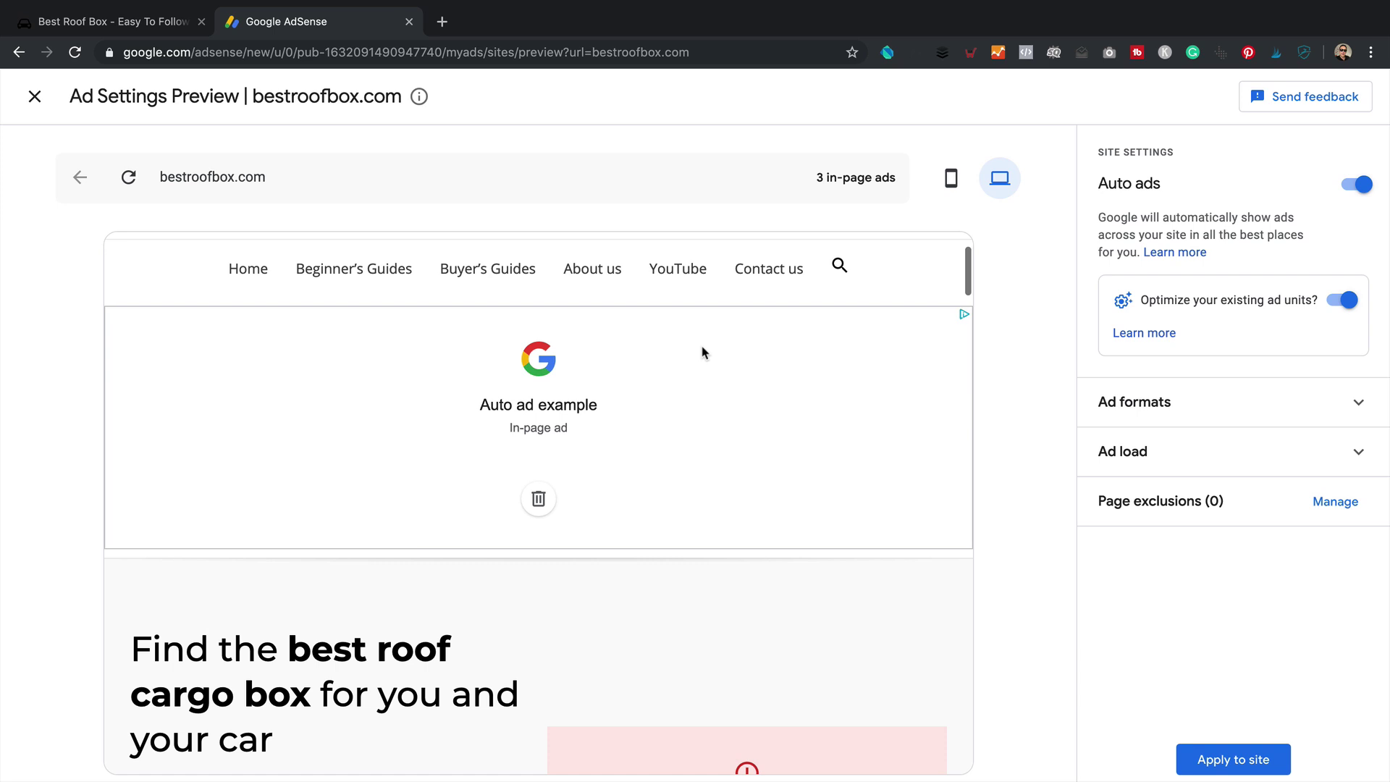
scroll(680, 429, "up", 2)
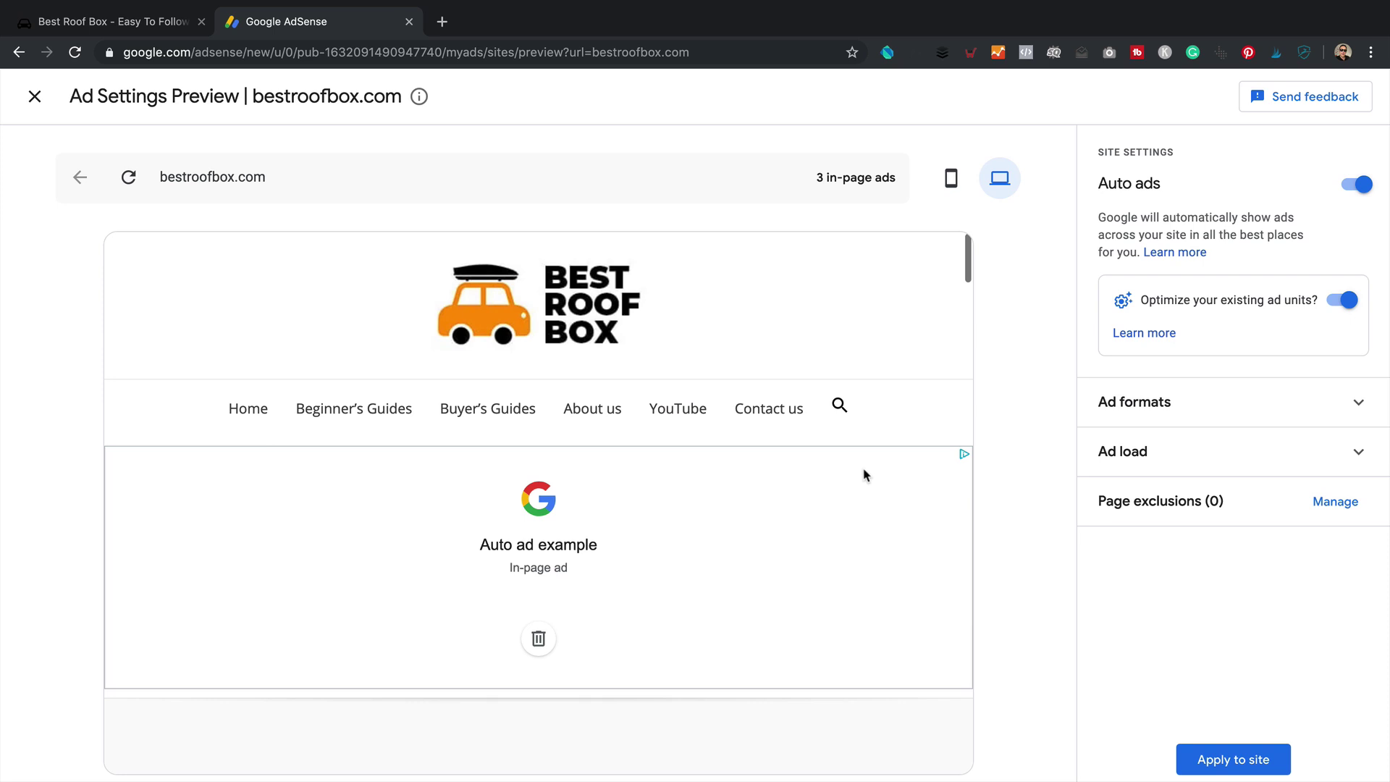
Add the bestroofbox.com home page as a 'This page only' exclusion and view it marked Page excluded.
left_click(1335, 501)
left_click(985, 435)
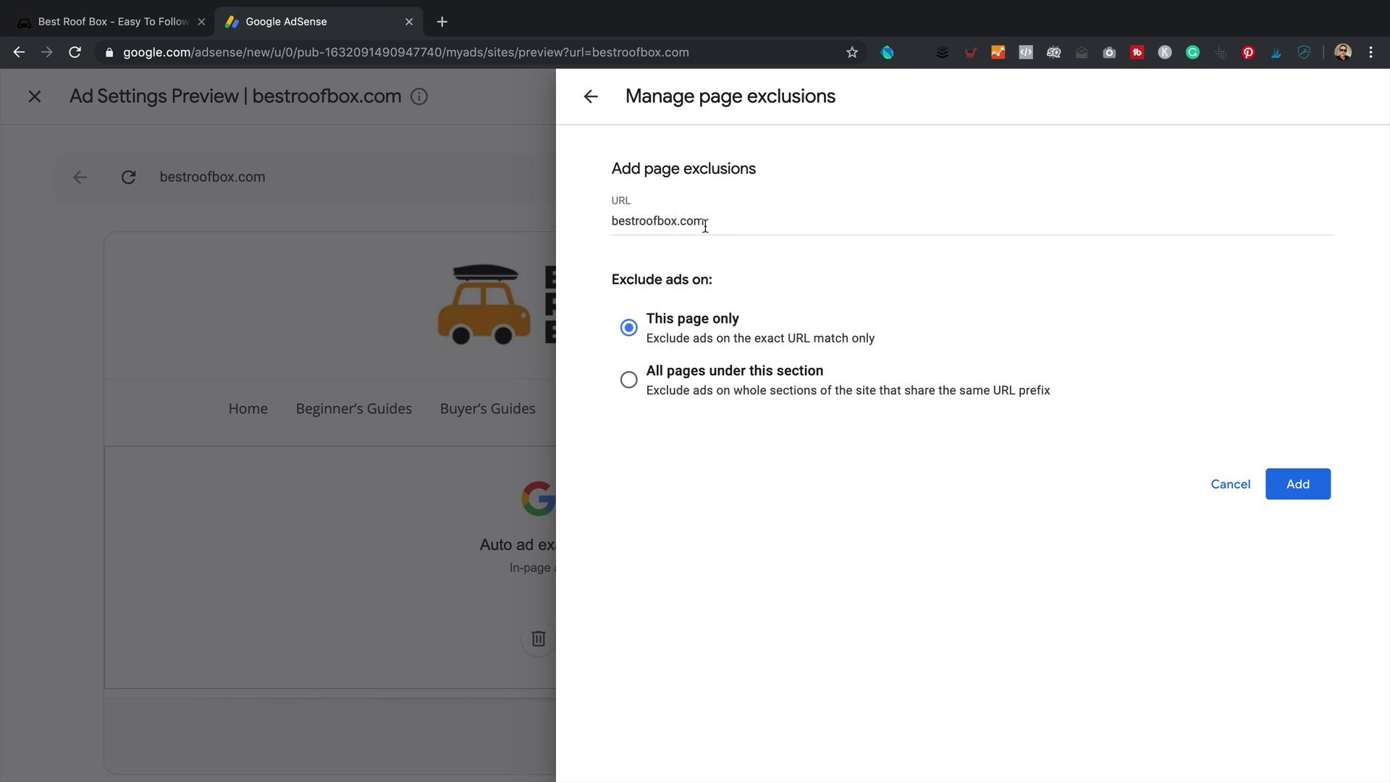
left_click(1298, 487)
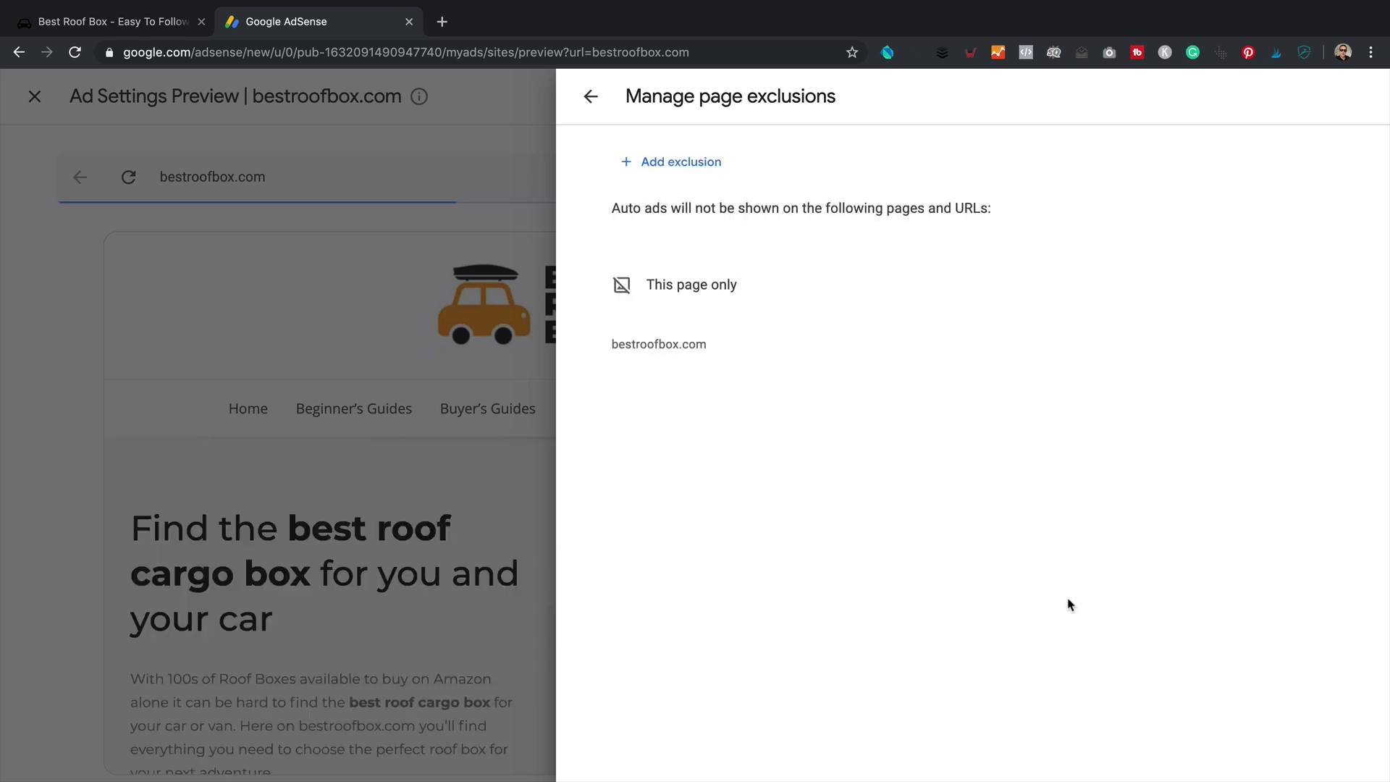
left_click(591, 97)
scroll(838, 372, "down", 7)
scroll(838, 373, "up", 7)
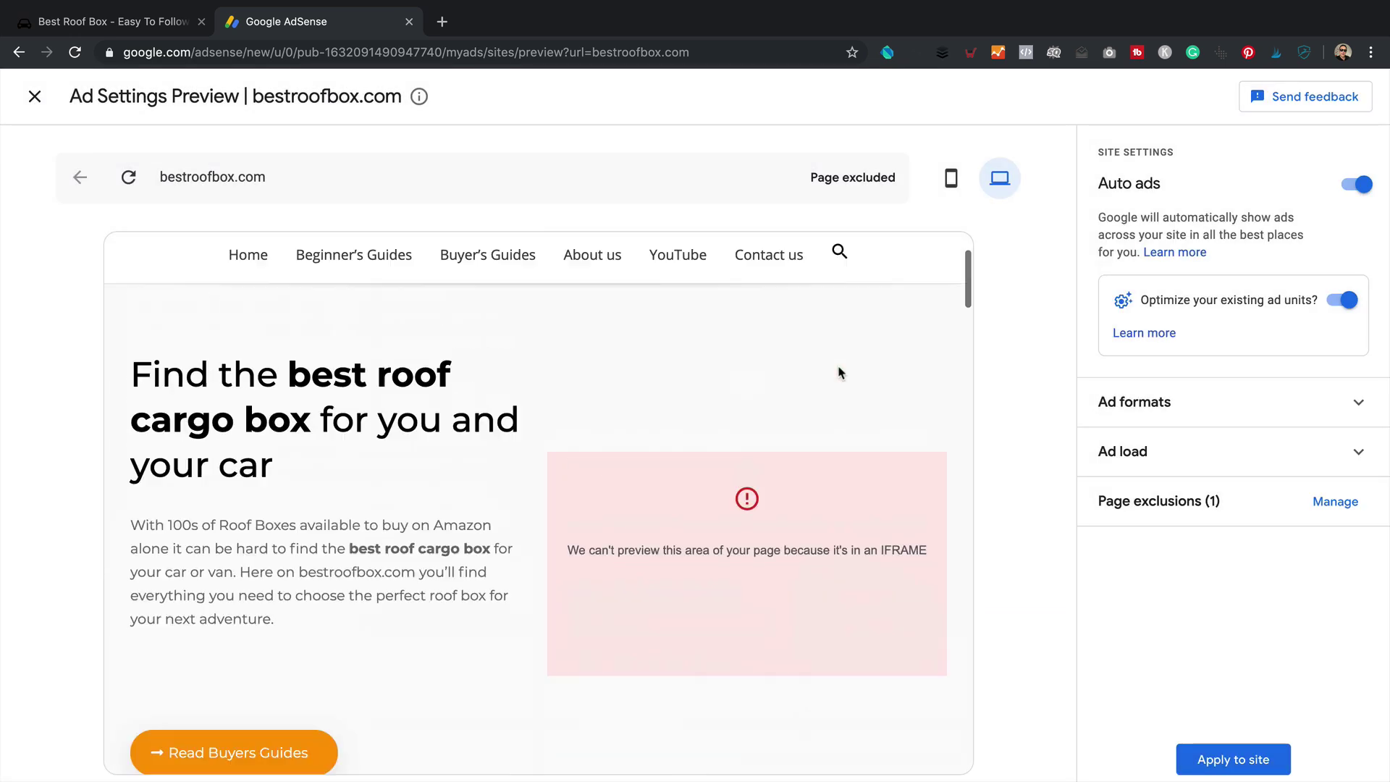
scroll(832, 379, "down", 7)
scroll(489, 566, "down", 4)
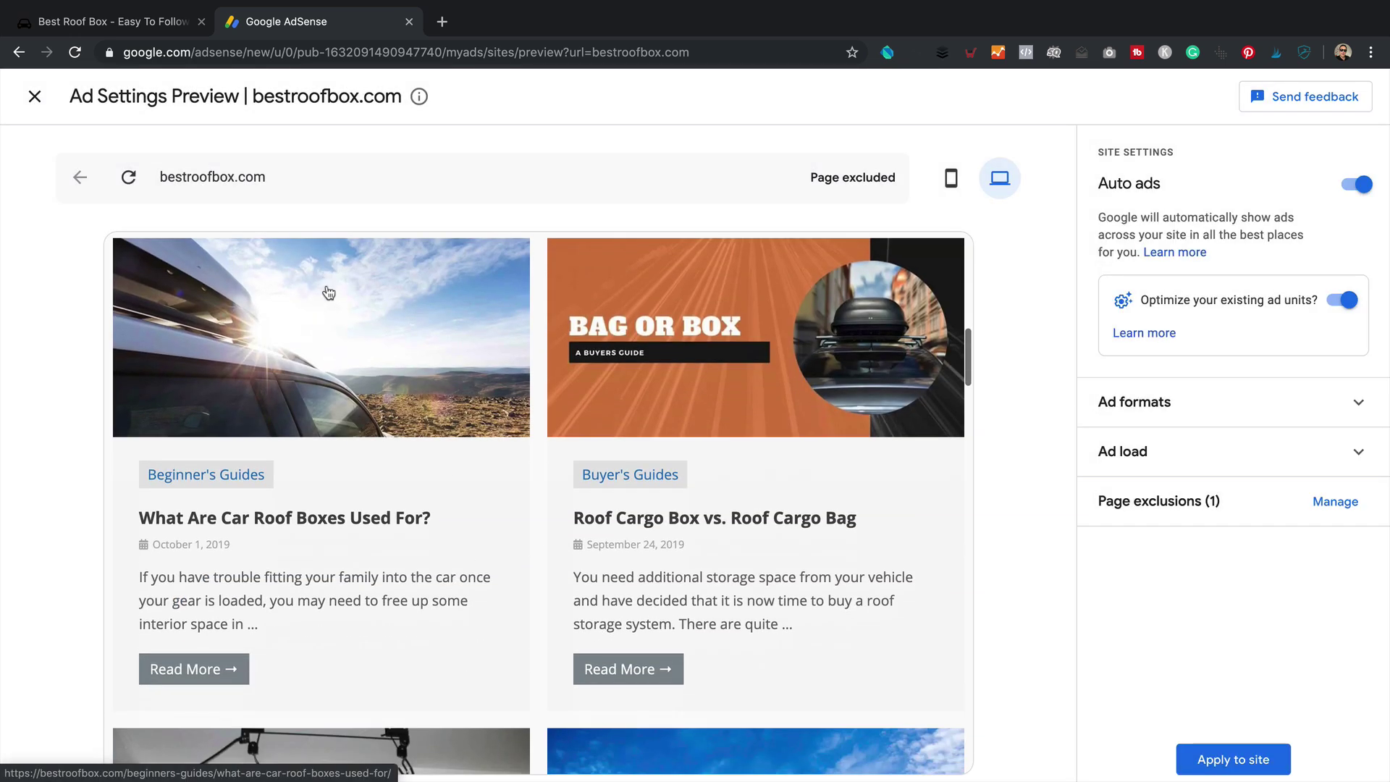
Open the What Are Car Roof Boxes Used For? article preview and review its 3 in-page ads.
left_click(450, 521)
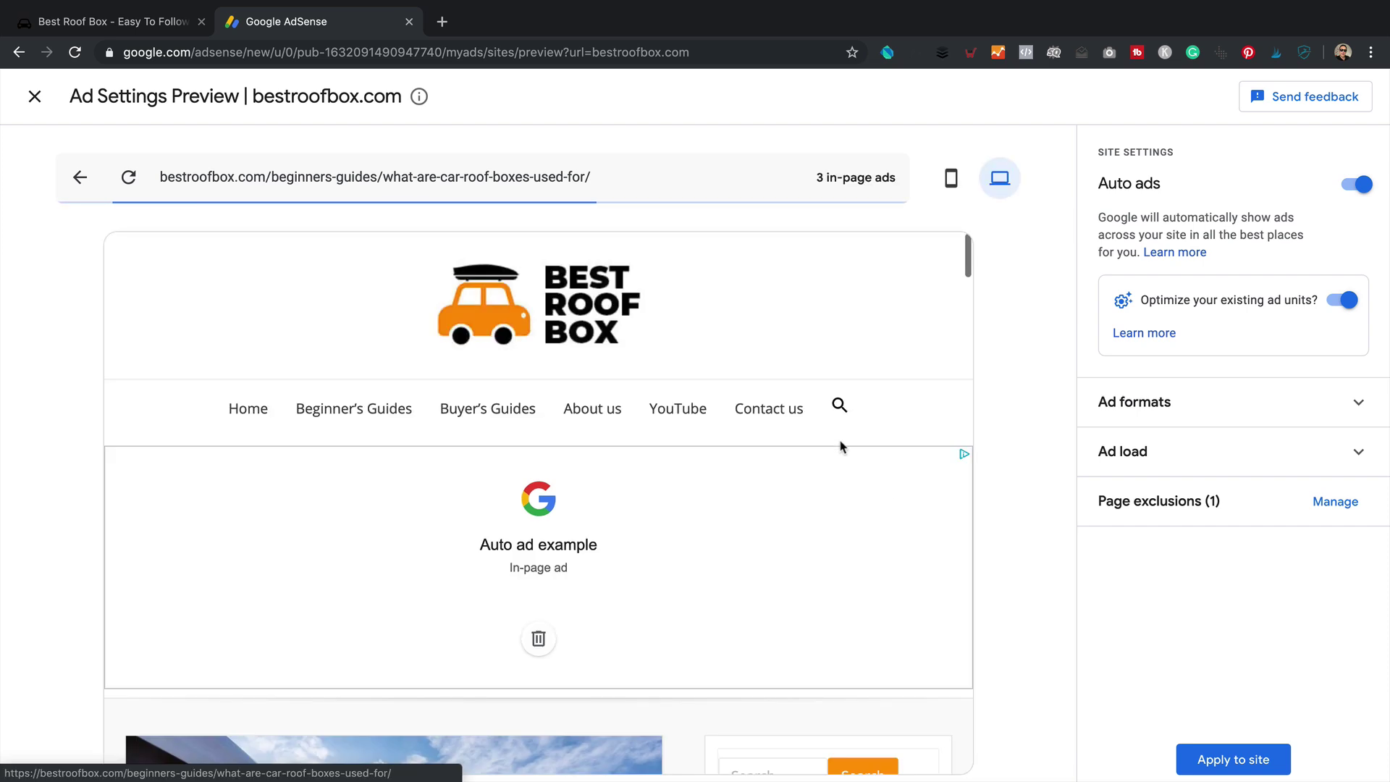
scroll(834, 440, "down", 3)
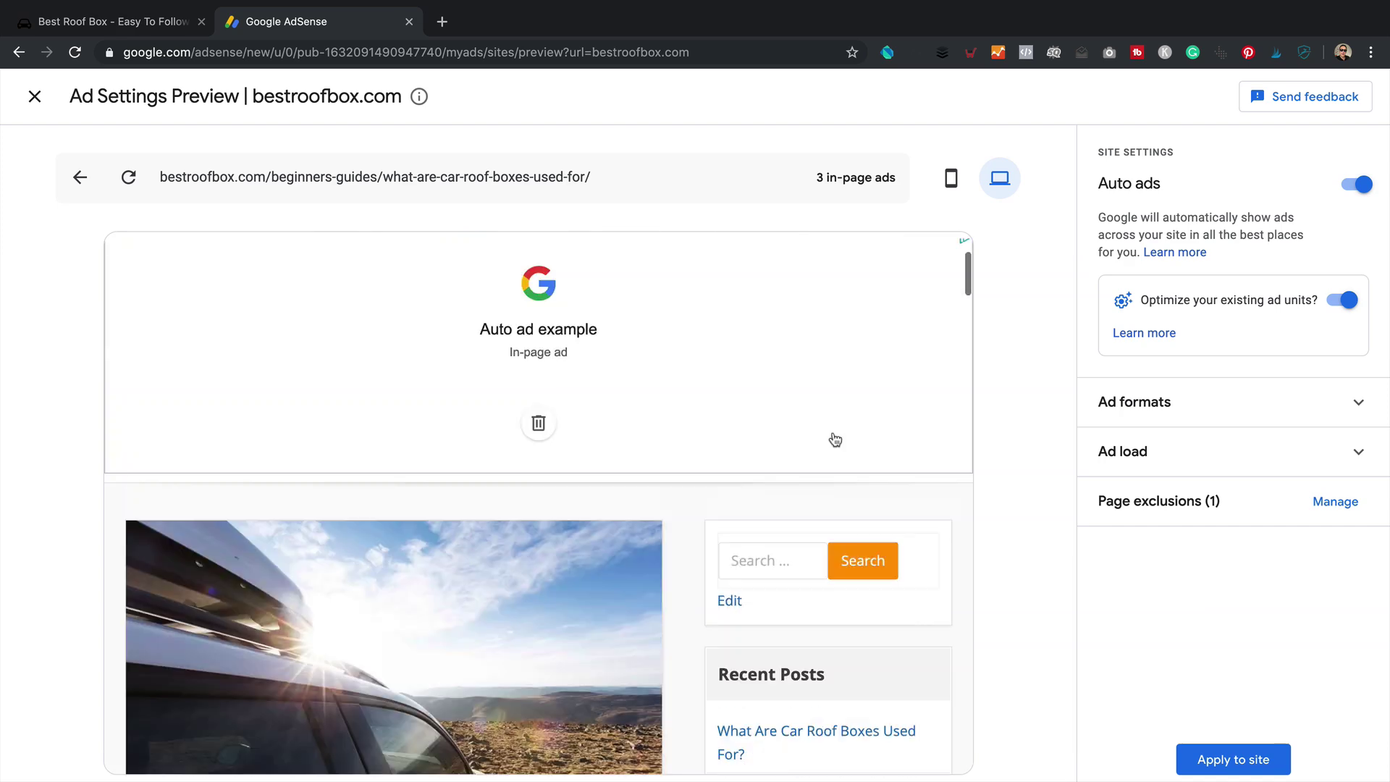
scroll(529, 444, "down", 5)
scroll(529, 444, "down", 4)
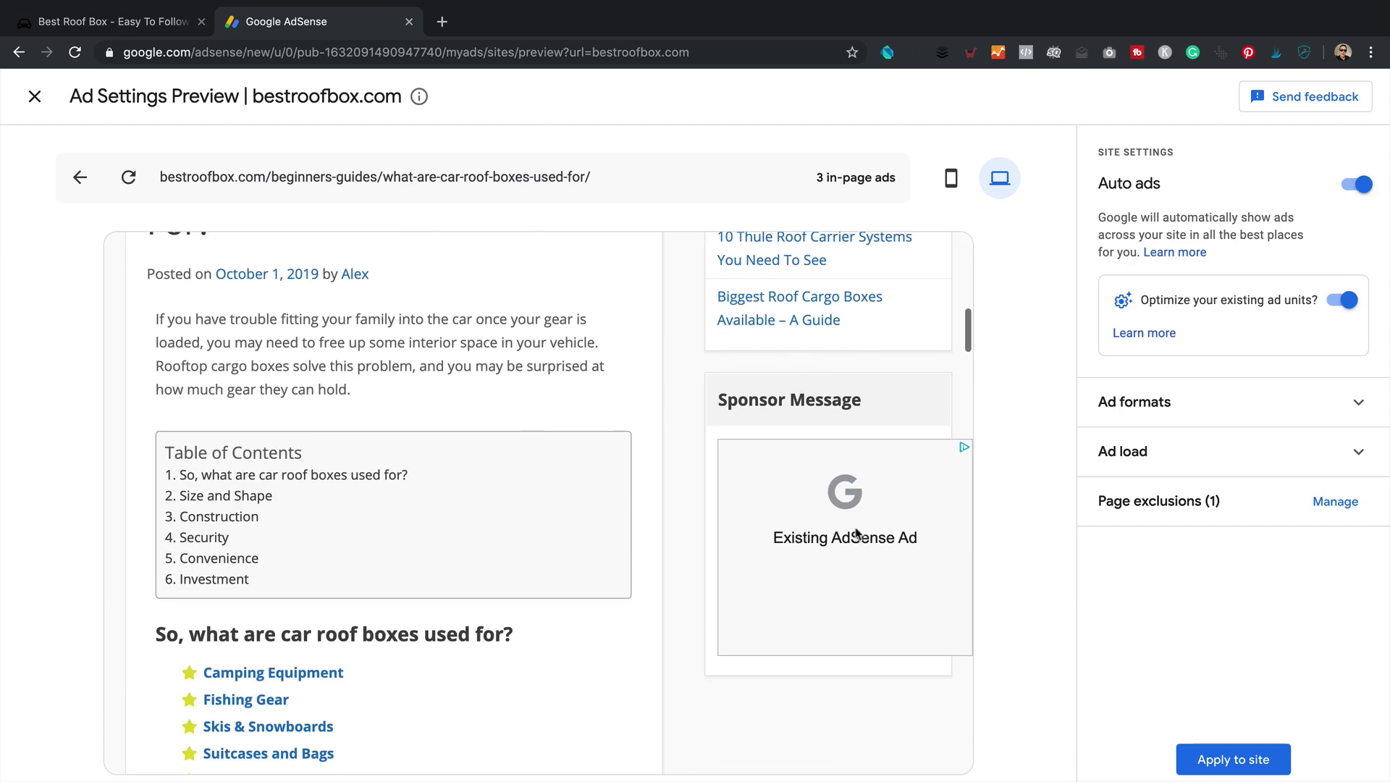
scroll(425, 350, "down", 8)
scroll(627, 394, "up", 5)
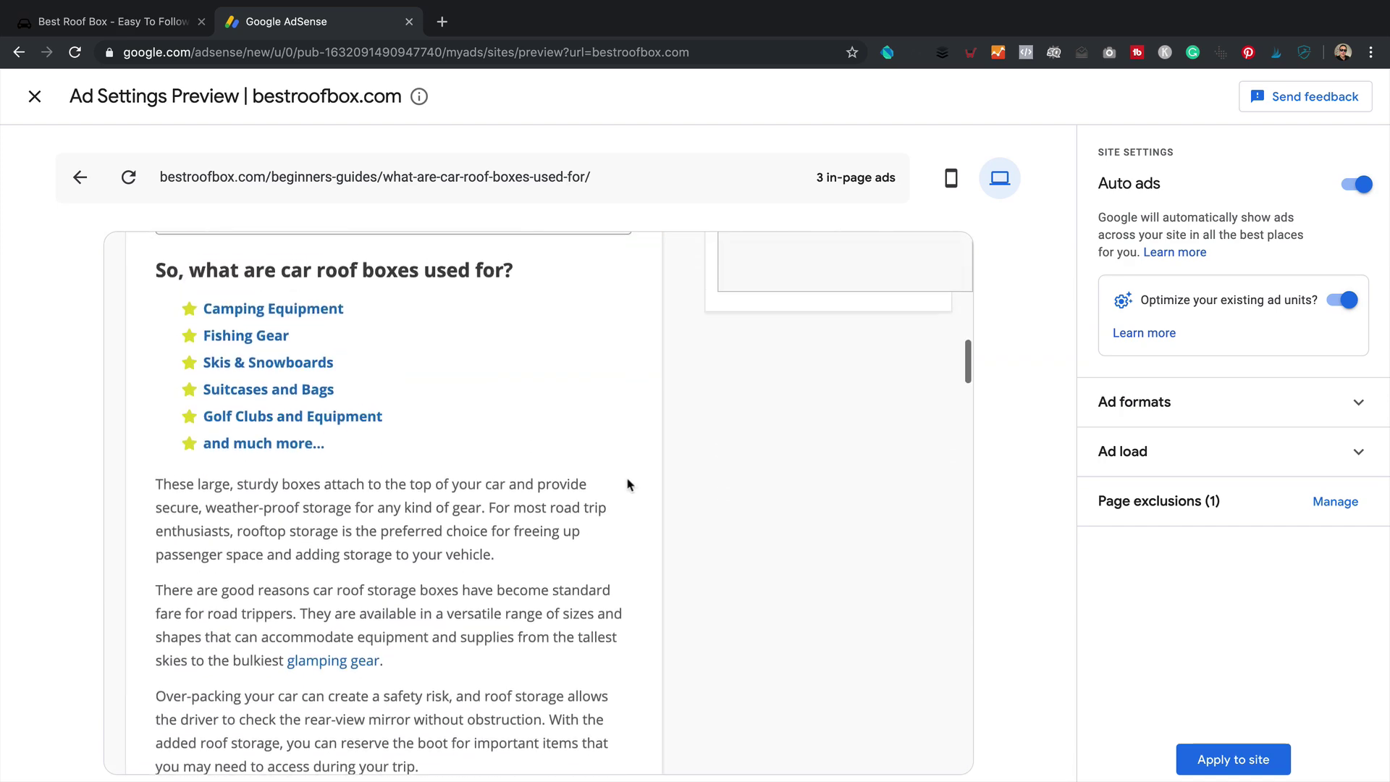
scroll(700, 398, "down", 15)
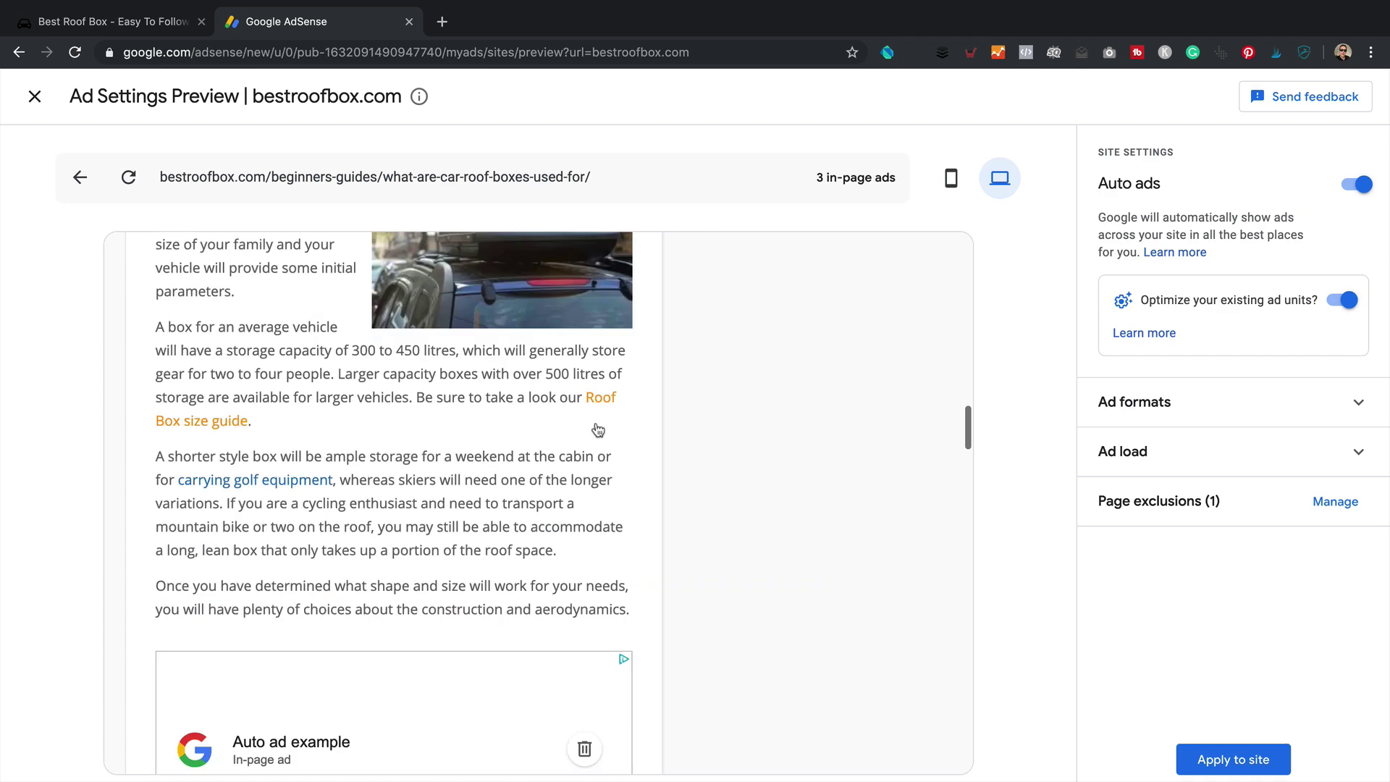
scroll(501, 524, "down", 17)
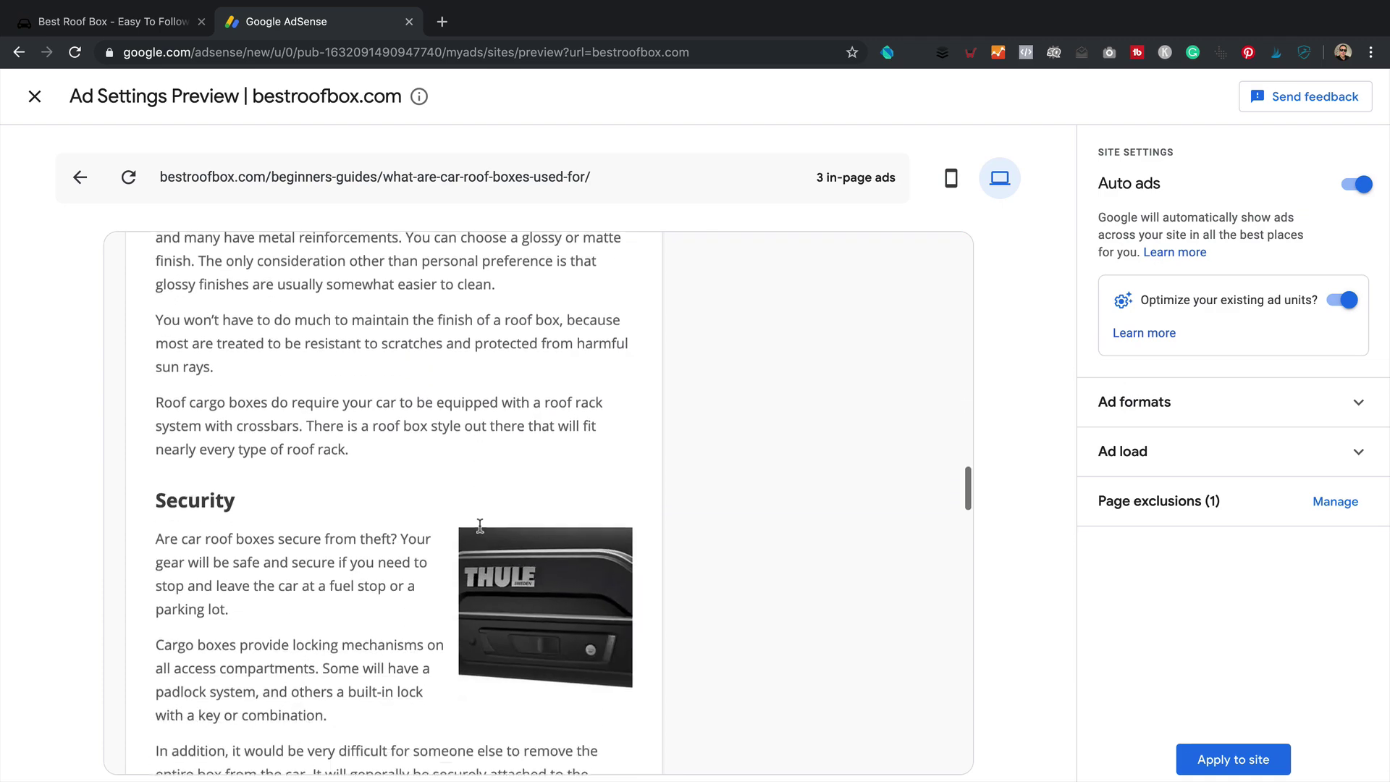
scroll(483, 531, "down", 15)
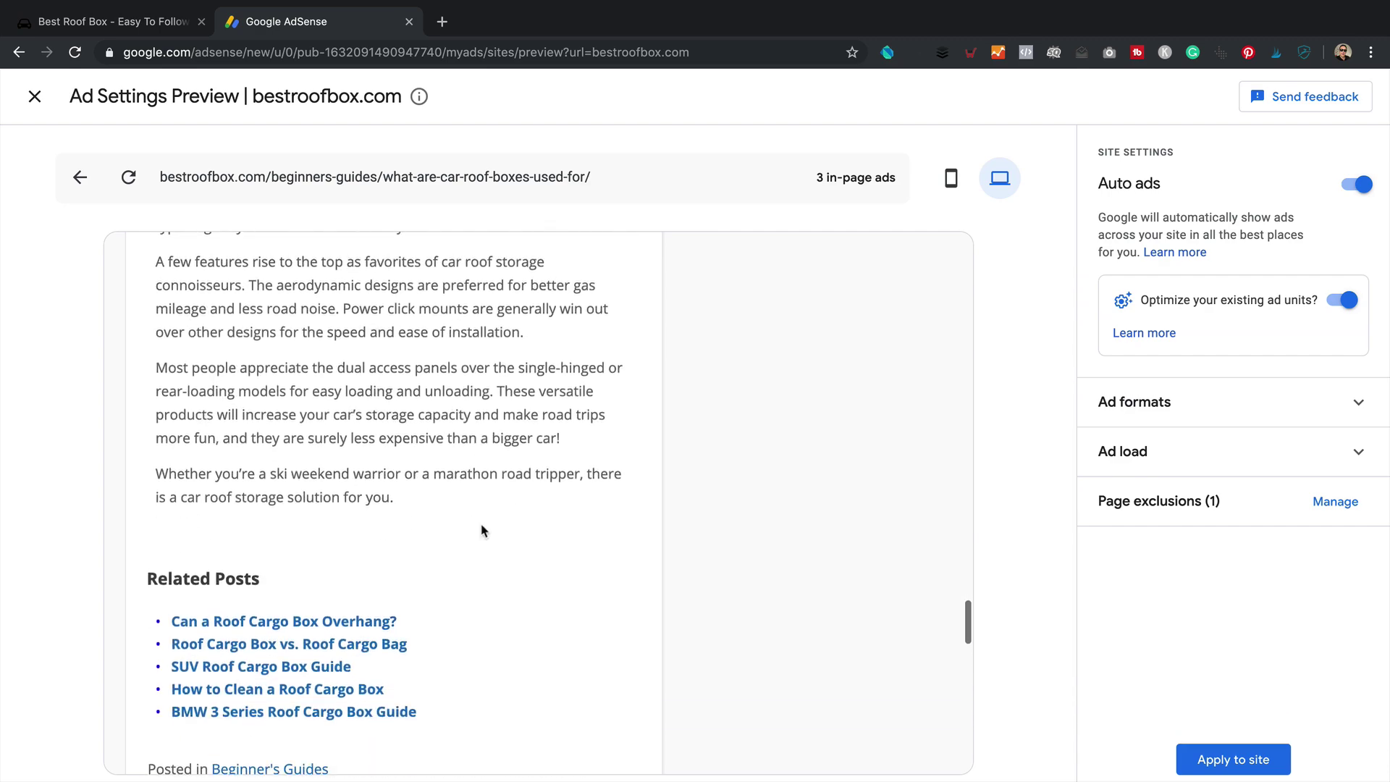
Start removing the top Auto ad area beneath the site menu.
scroll(367, 571, "up", 20)
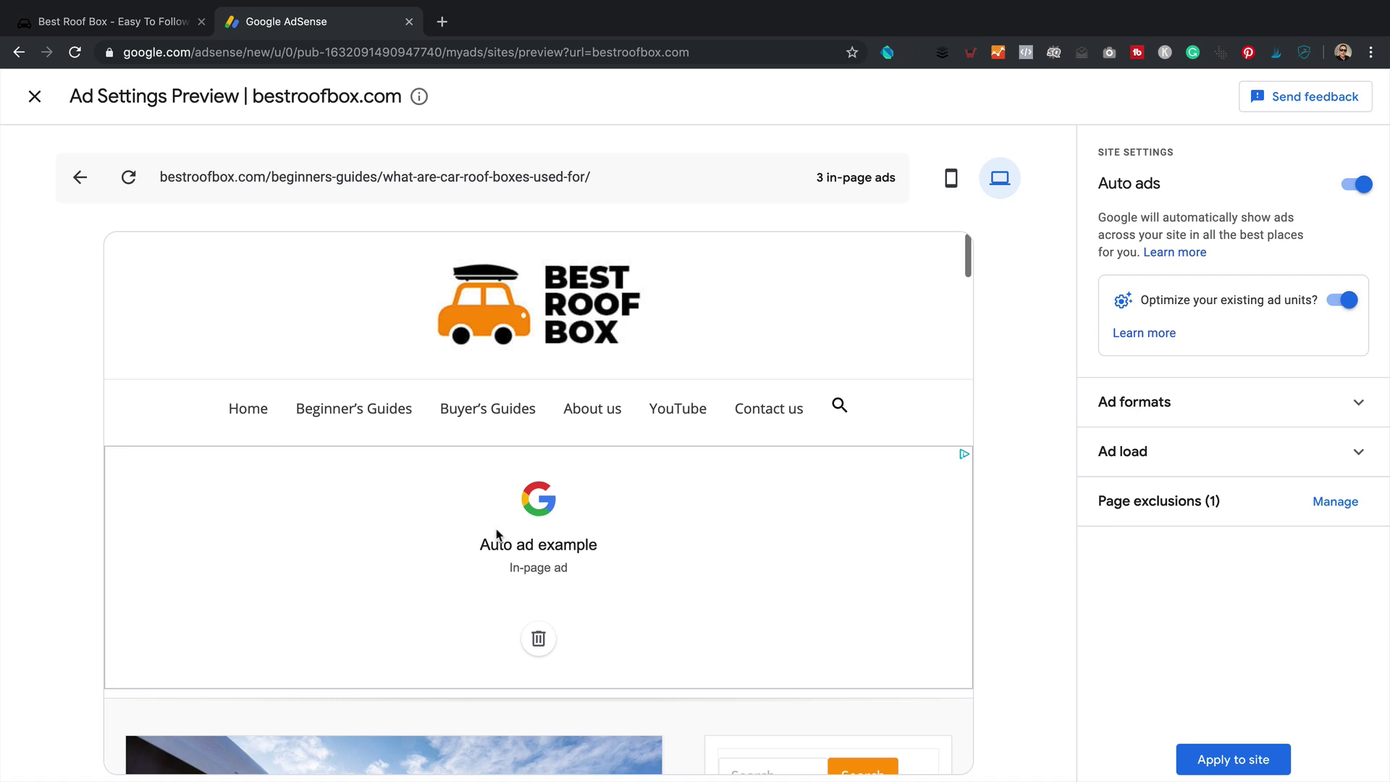
scroll(497, 532, "down", 3)
scroll(498, 533, "up", 3)
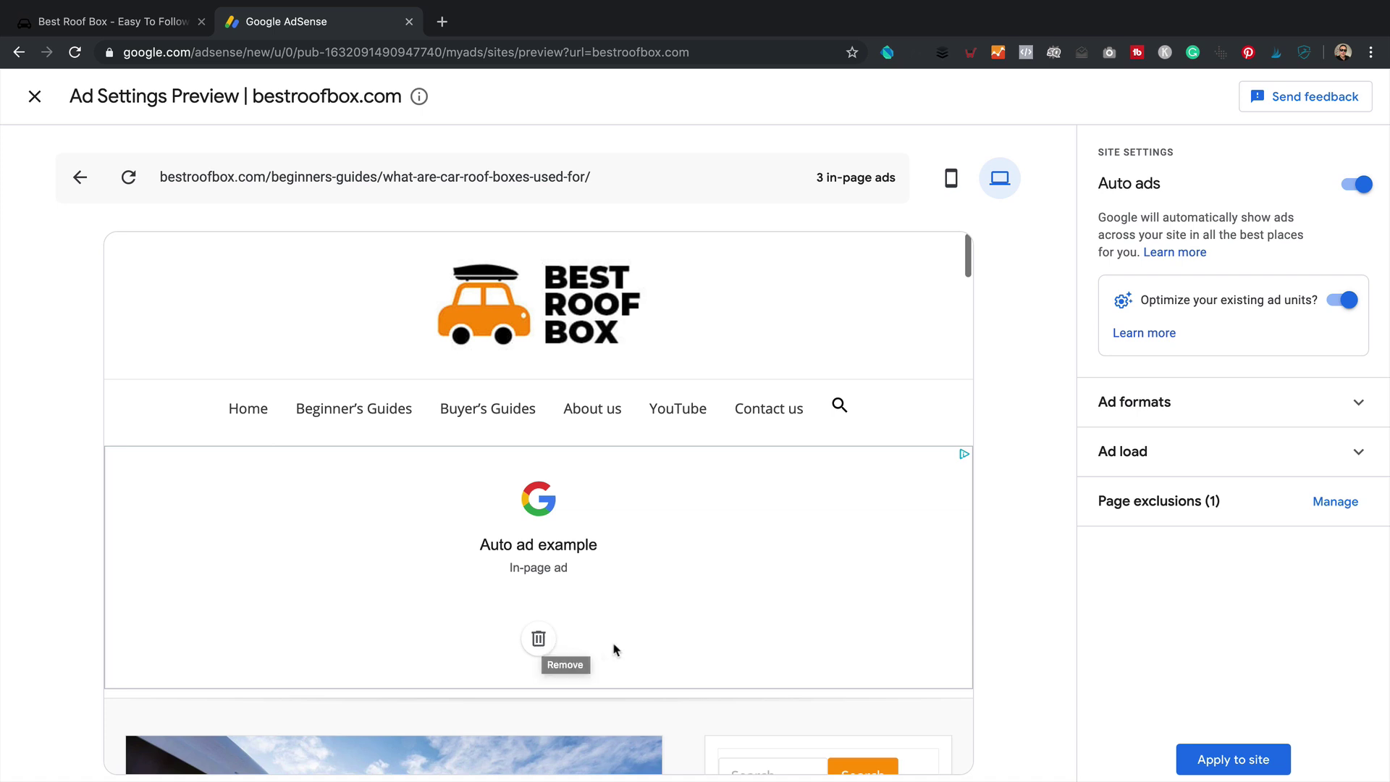
scroll(612, 641, "down", 2)
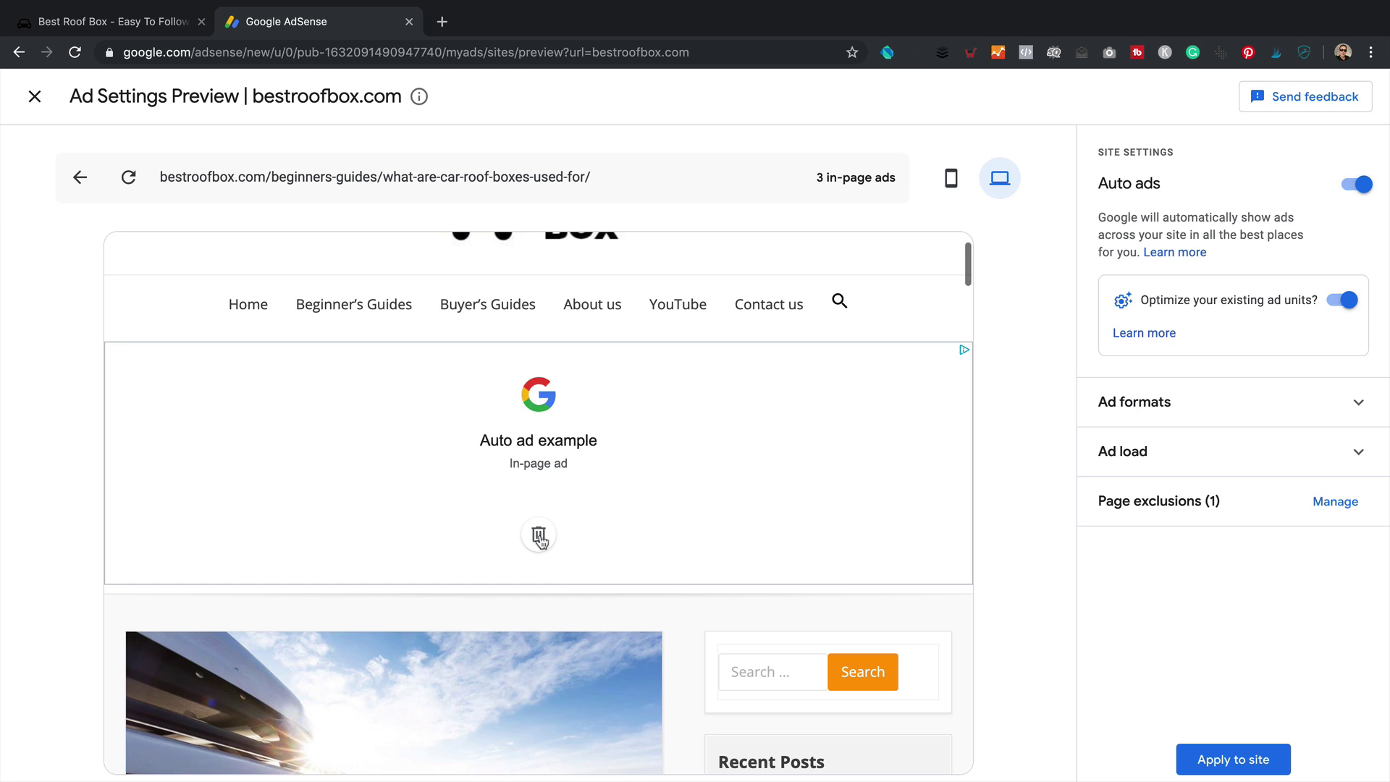
left_click(538, 535)
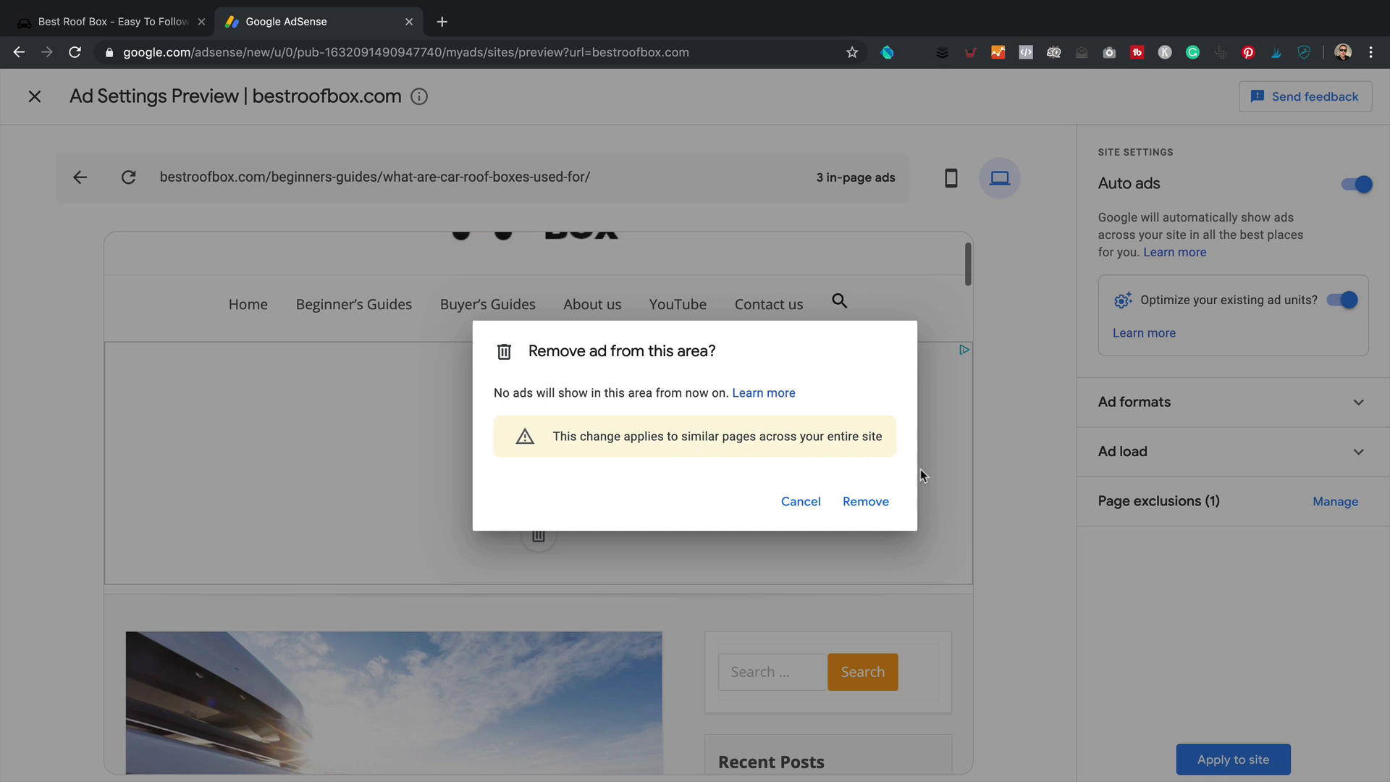
Remove the top ad area, citing 'I just don't like this placement', with feedback 'Don't like the unit at the top'.
left_click(869, 503)
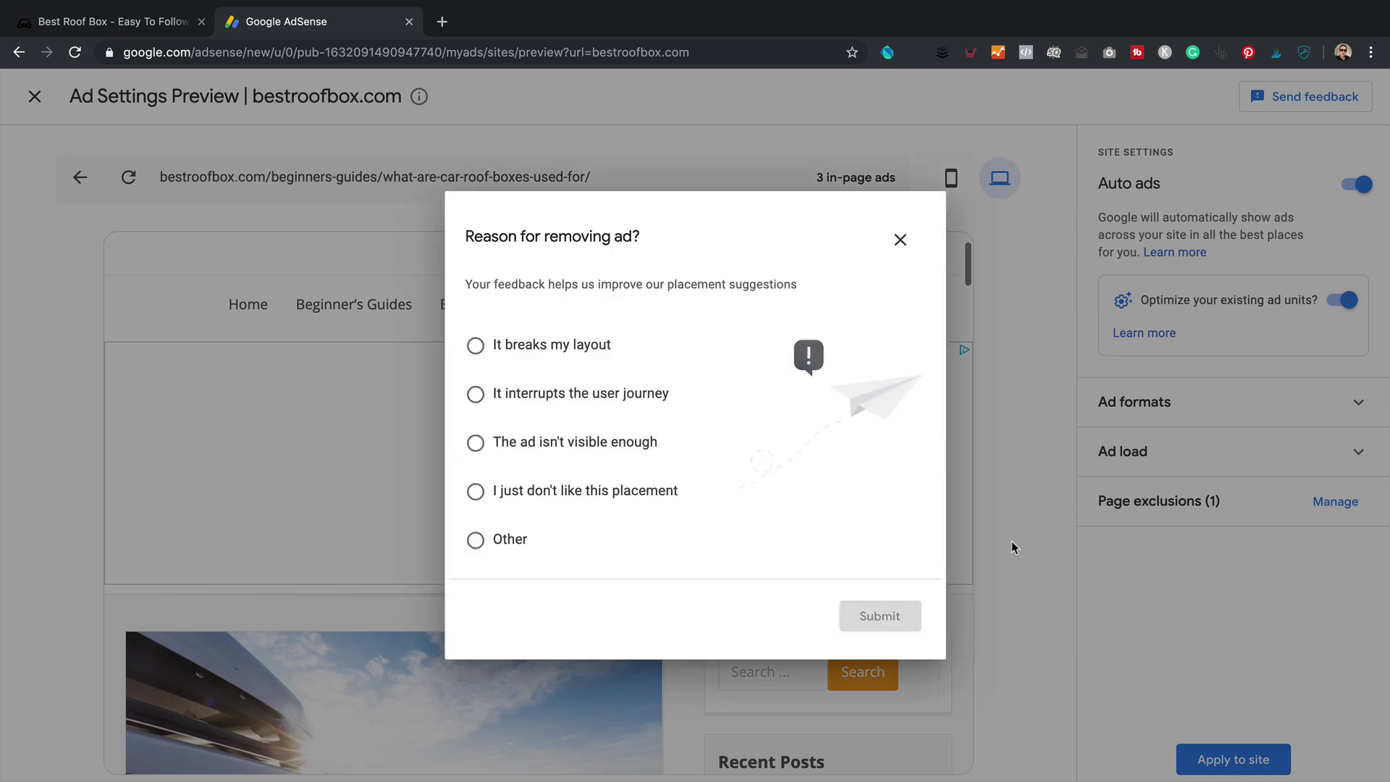
left_click(481, 492)
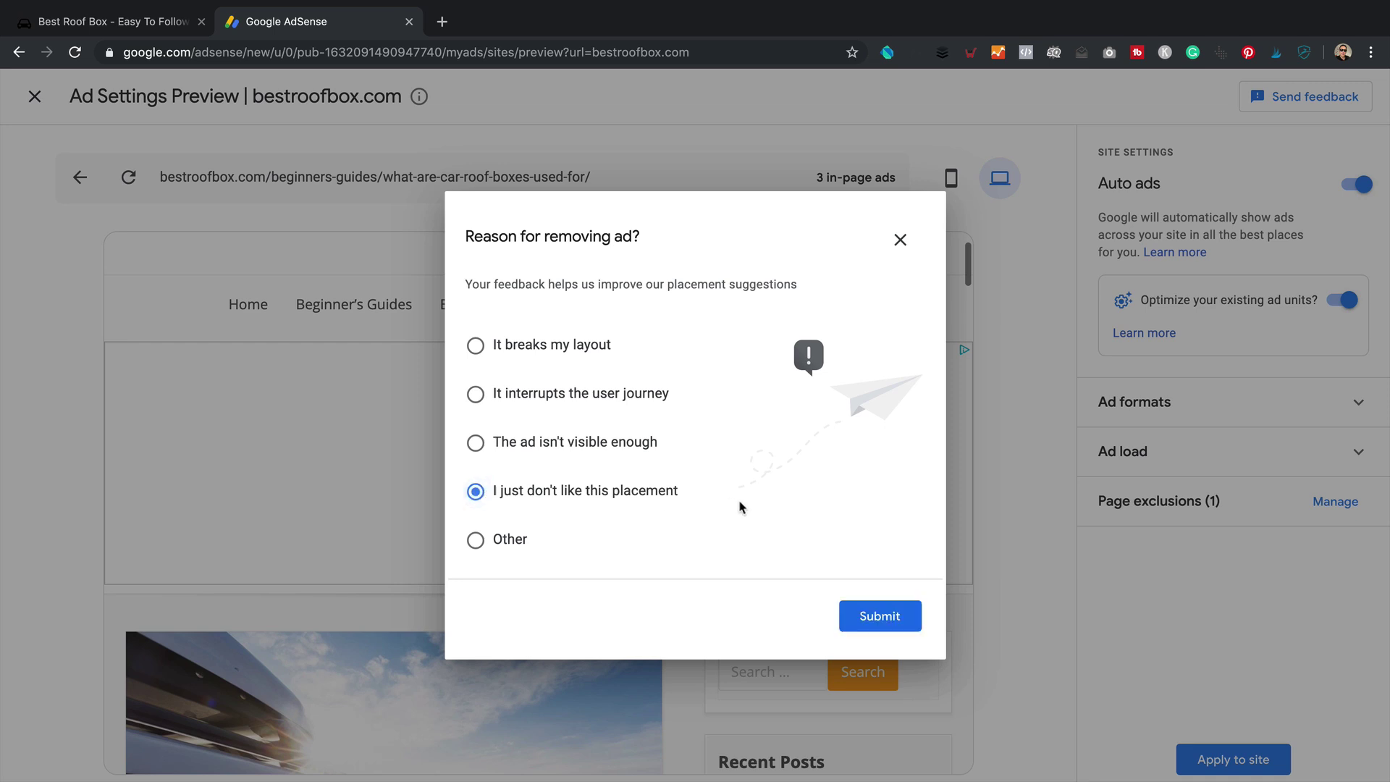
left_click(908, 610)
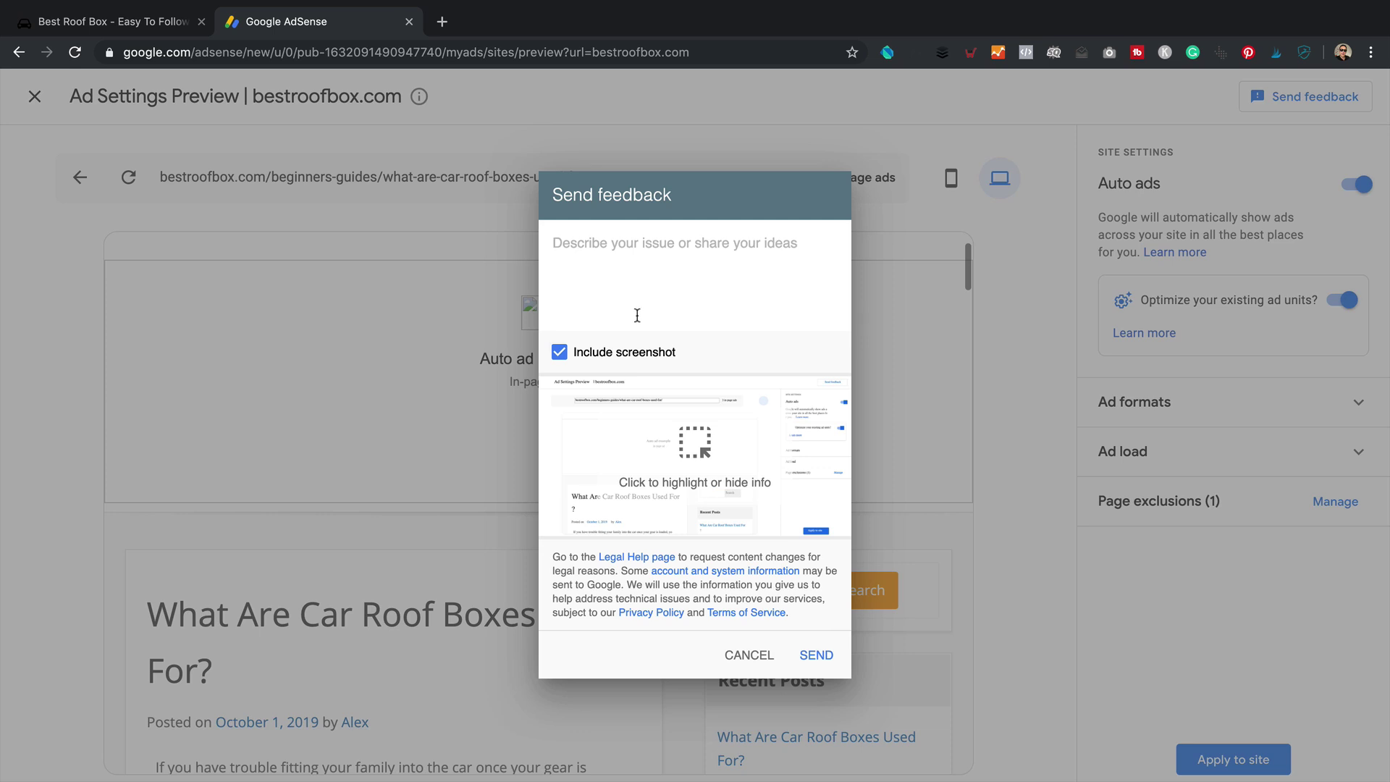
type("Don't like the unit at the top")
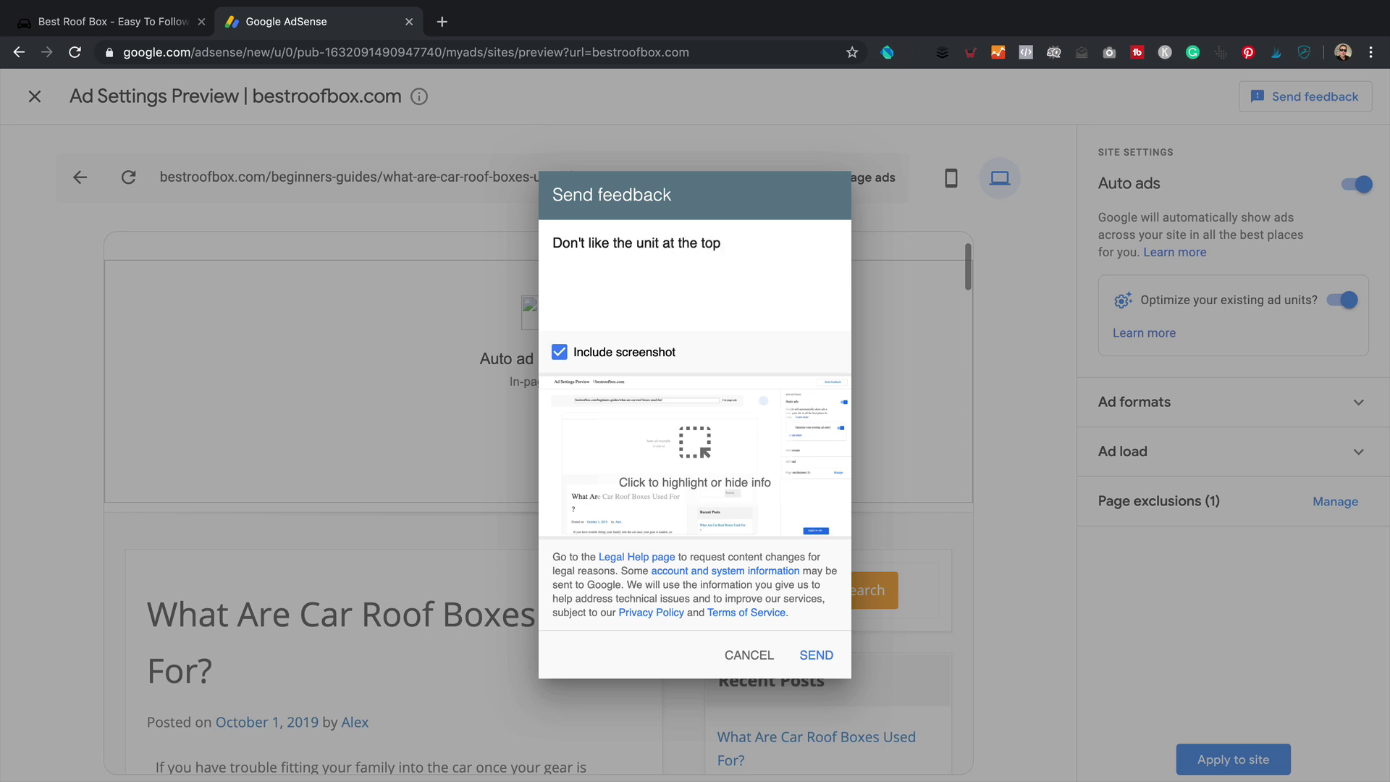
left_click(816, 654)
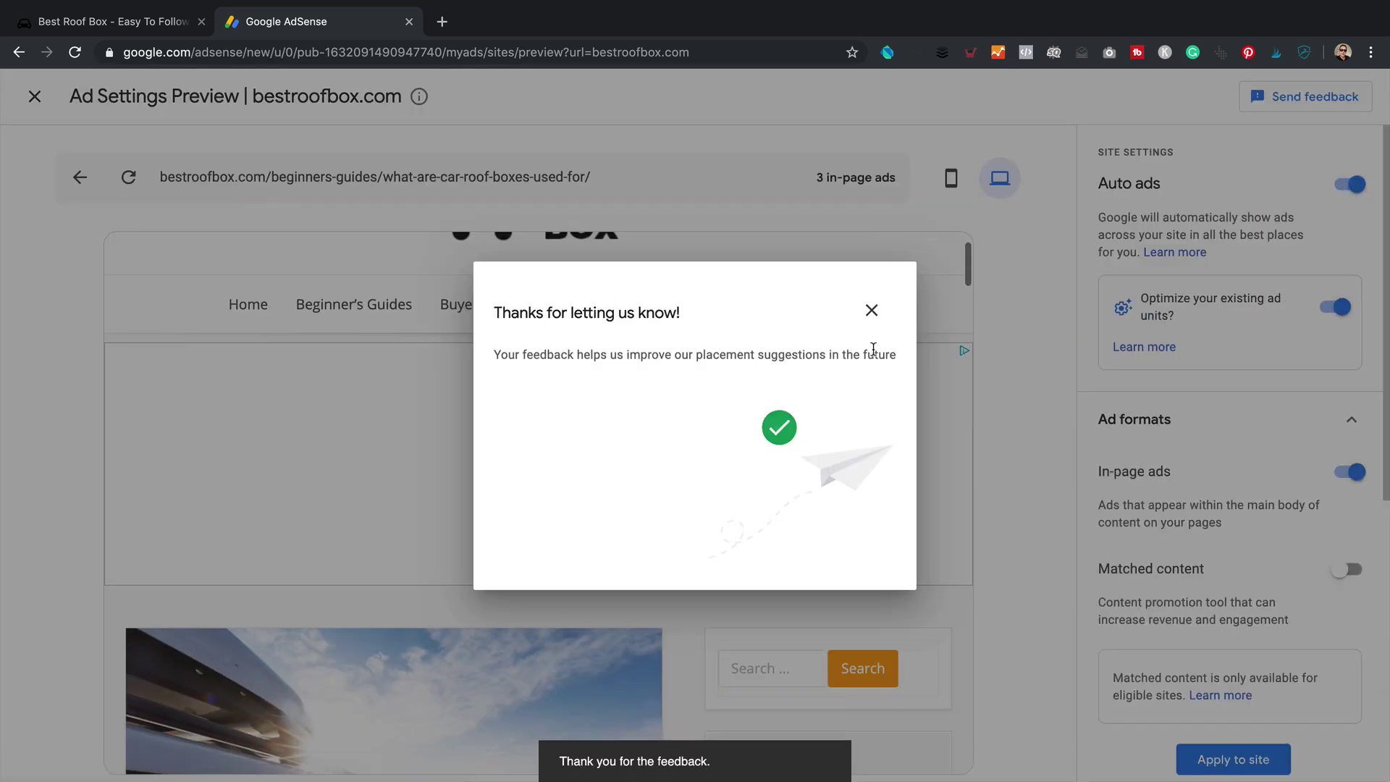
Dismiss the thank-you message and review the article preview and the '2 areas removed' setting.
left_click(872, 310)
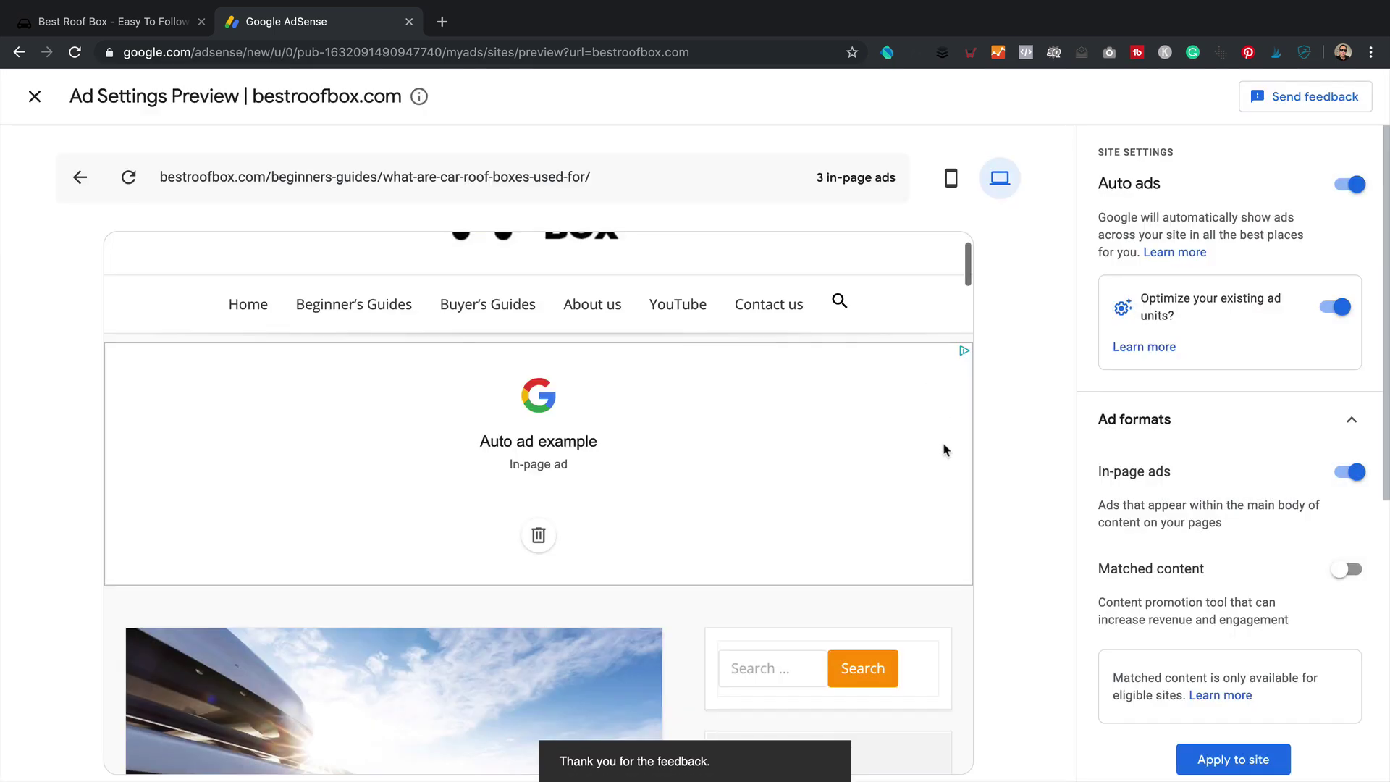
scroll(608, 500, "down", 3)
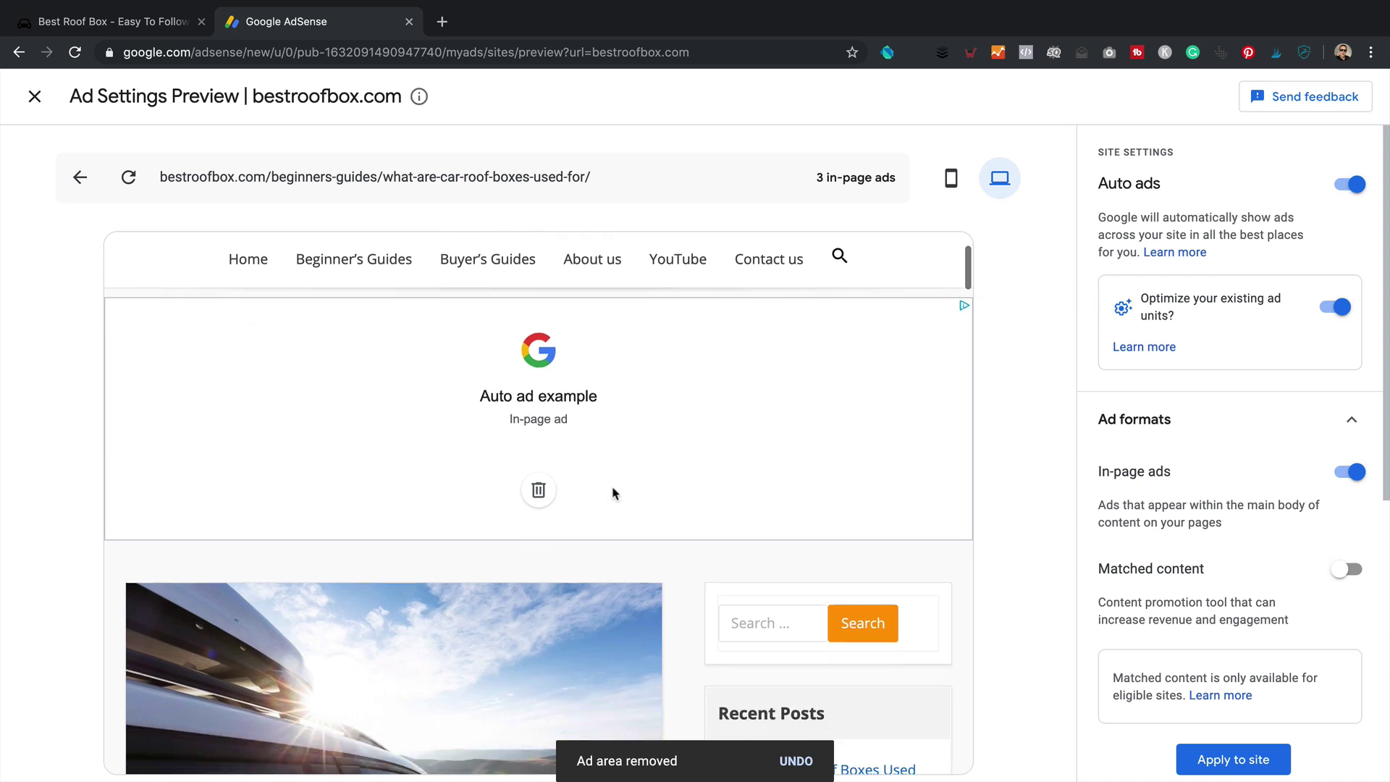
scroll(579, 351, "down", 2)
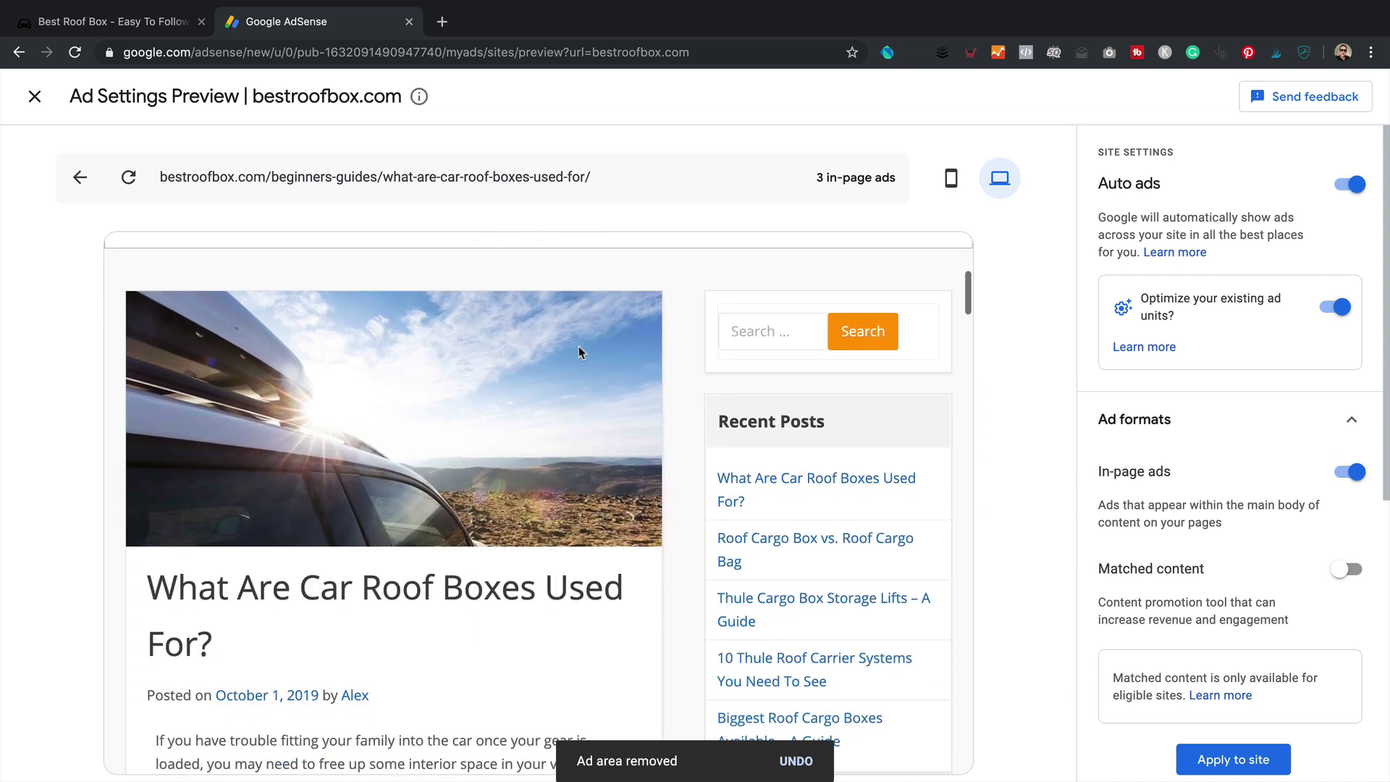
scroll(623, 753, "up", 5)
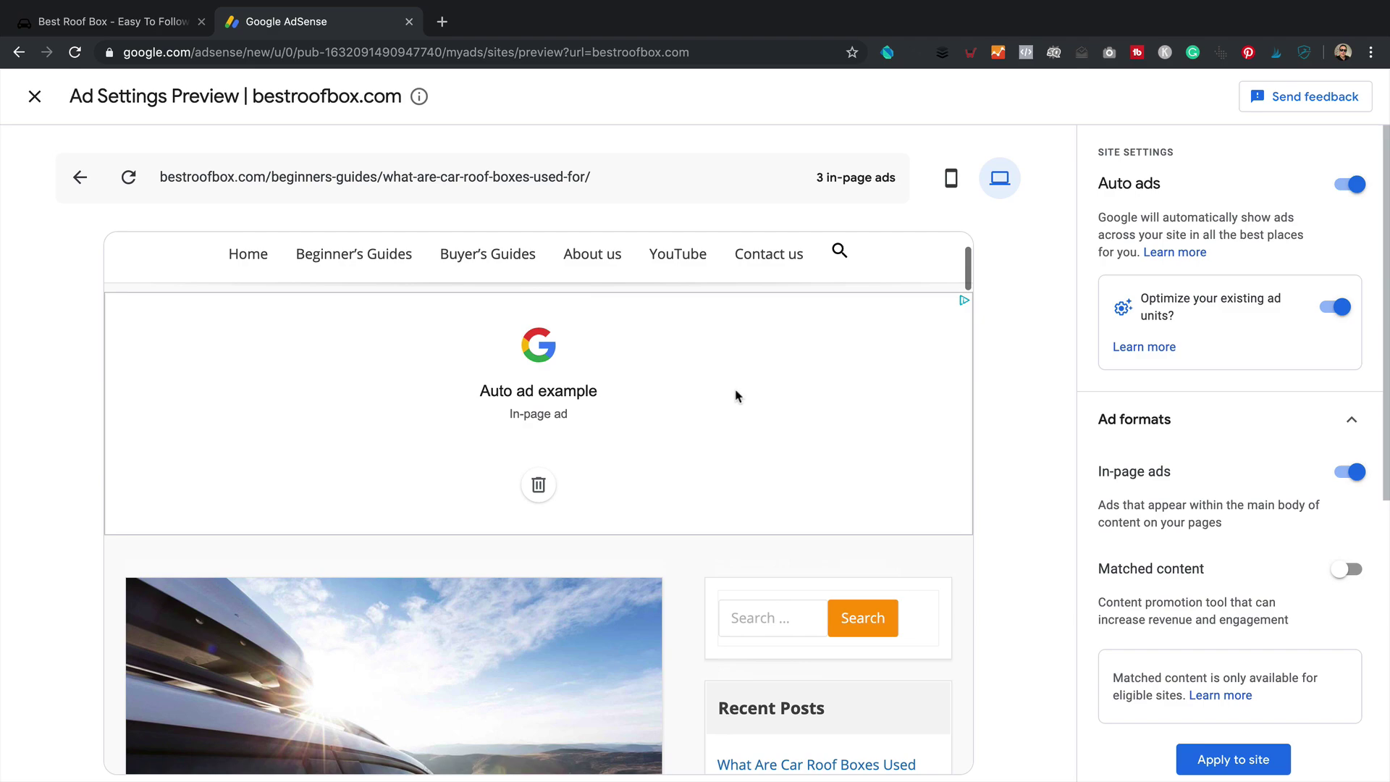
scroll(764, 408, "down", 8)
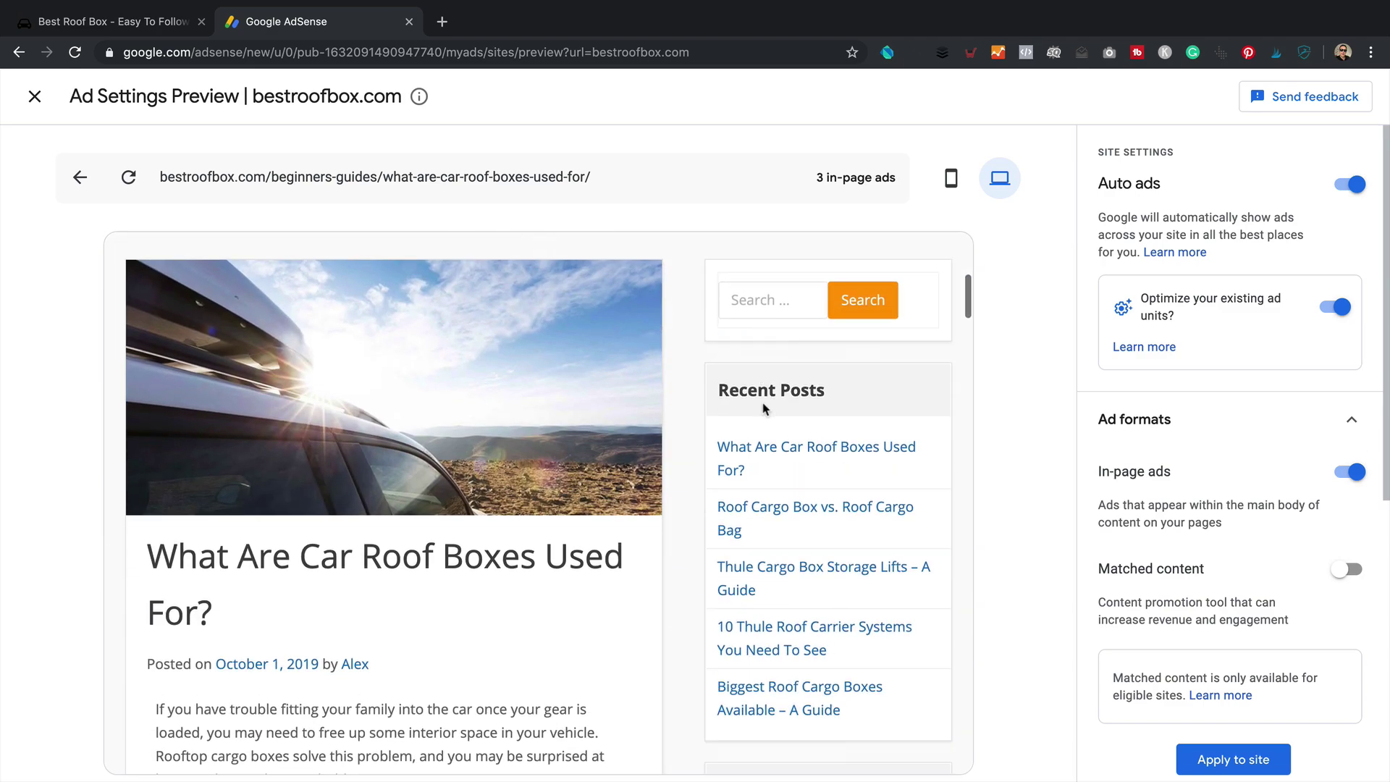
scroll(764, 408, "up", 5)
scroll(765, 410, "down", 10)
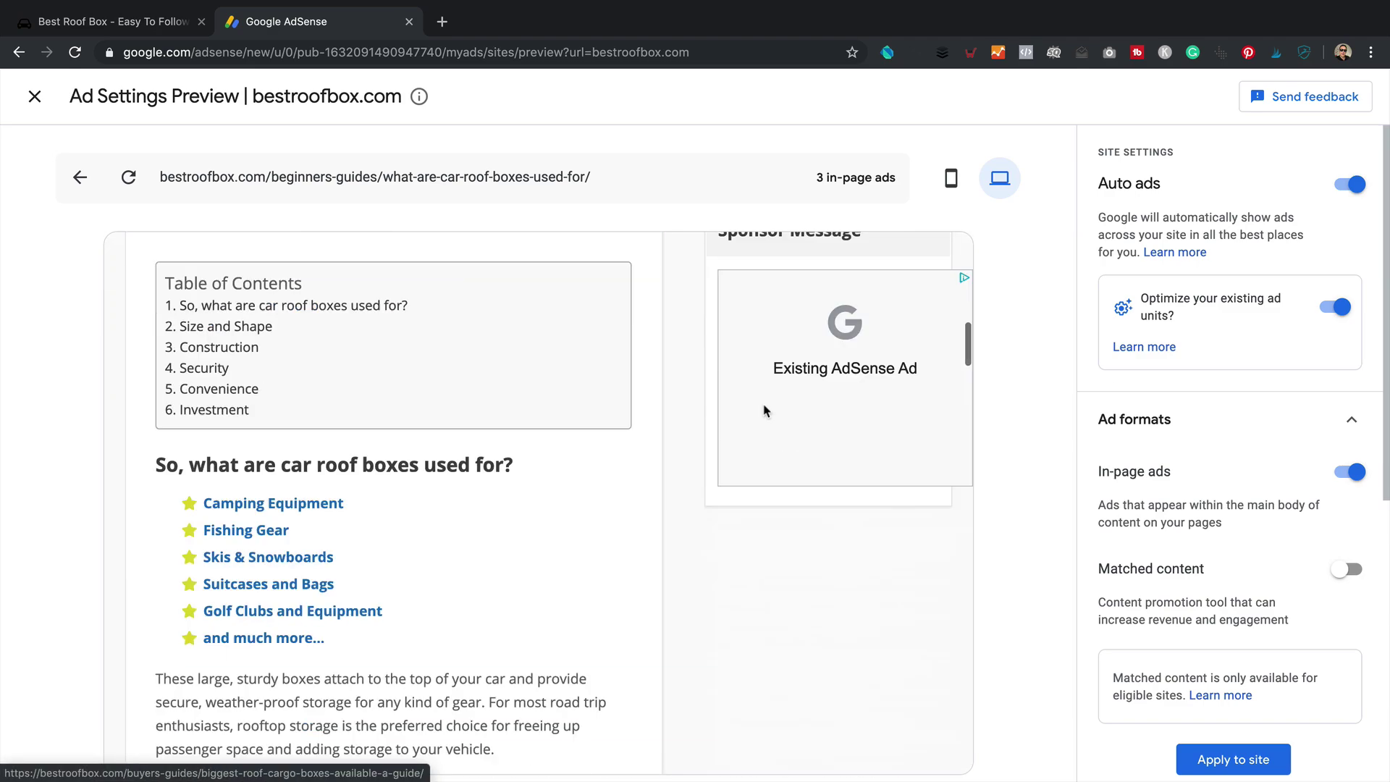
scroll(764, 410, "down", 15)
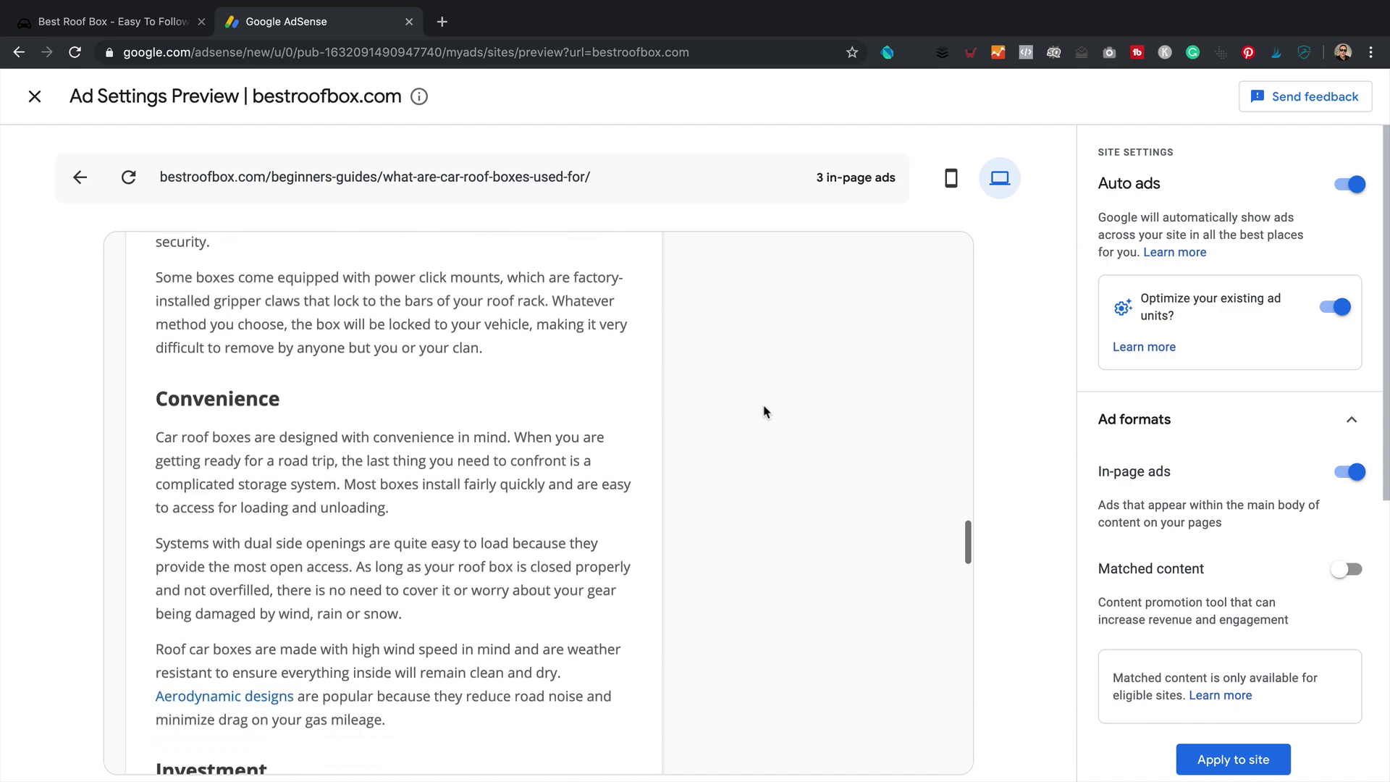
scroll(764, 411, "up", 20)
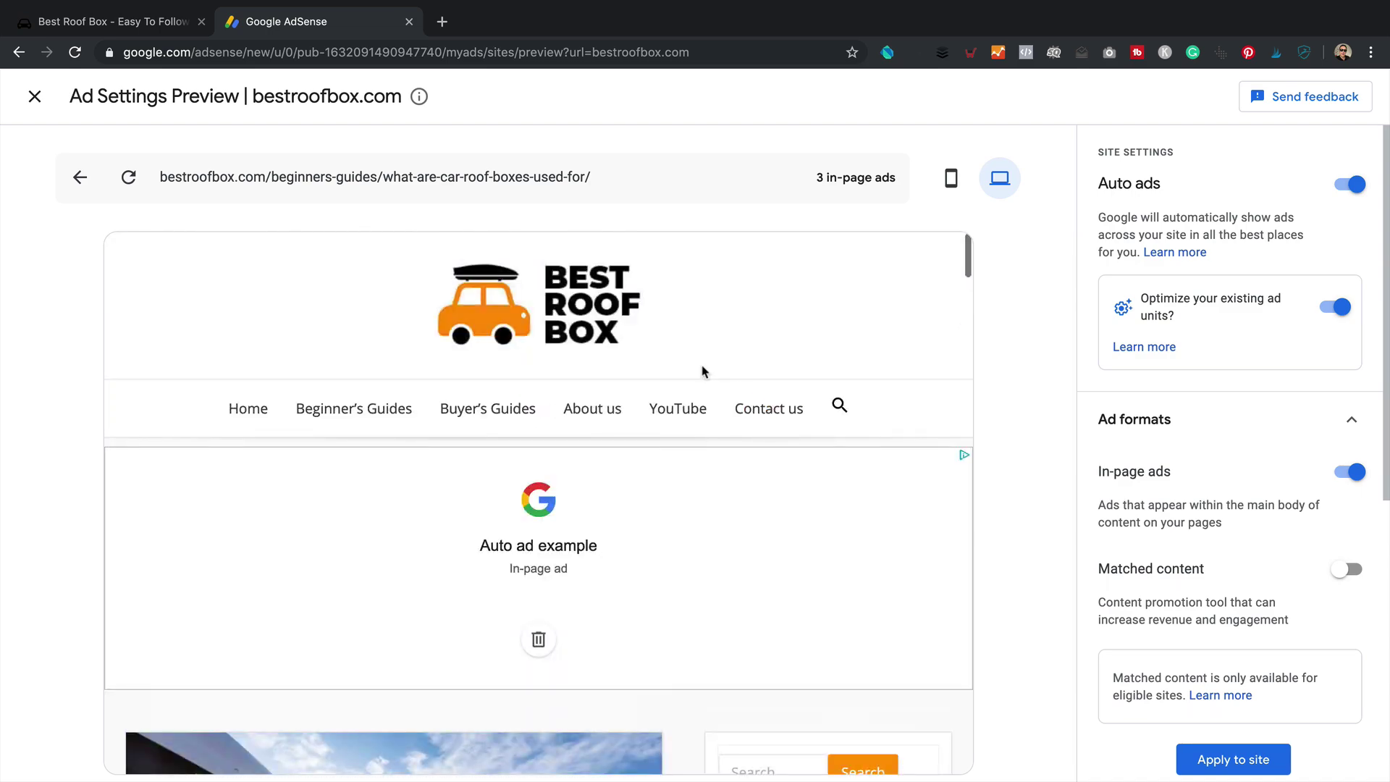
scroll(709, 382, "down", 5)
scroll(709, 382, "up", 3)
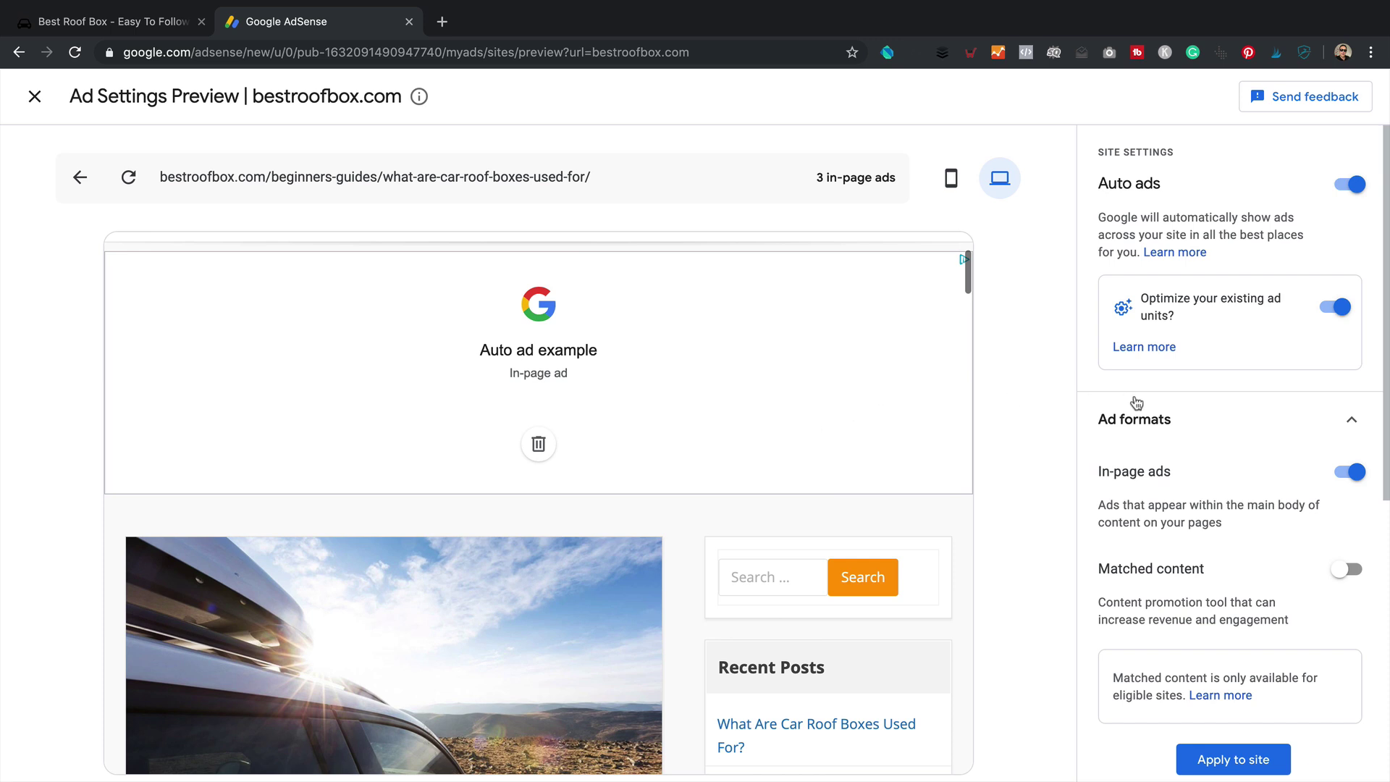
scroll(1134, 398, "down", 3)
scroll(1134, 398, "down", 2)
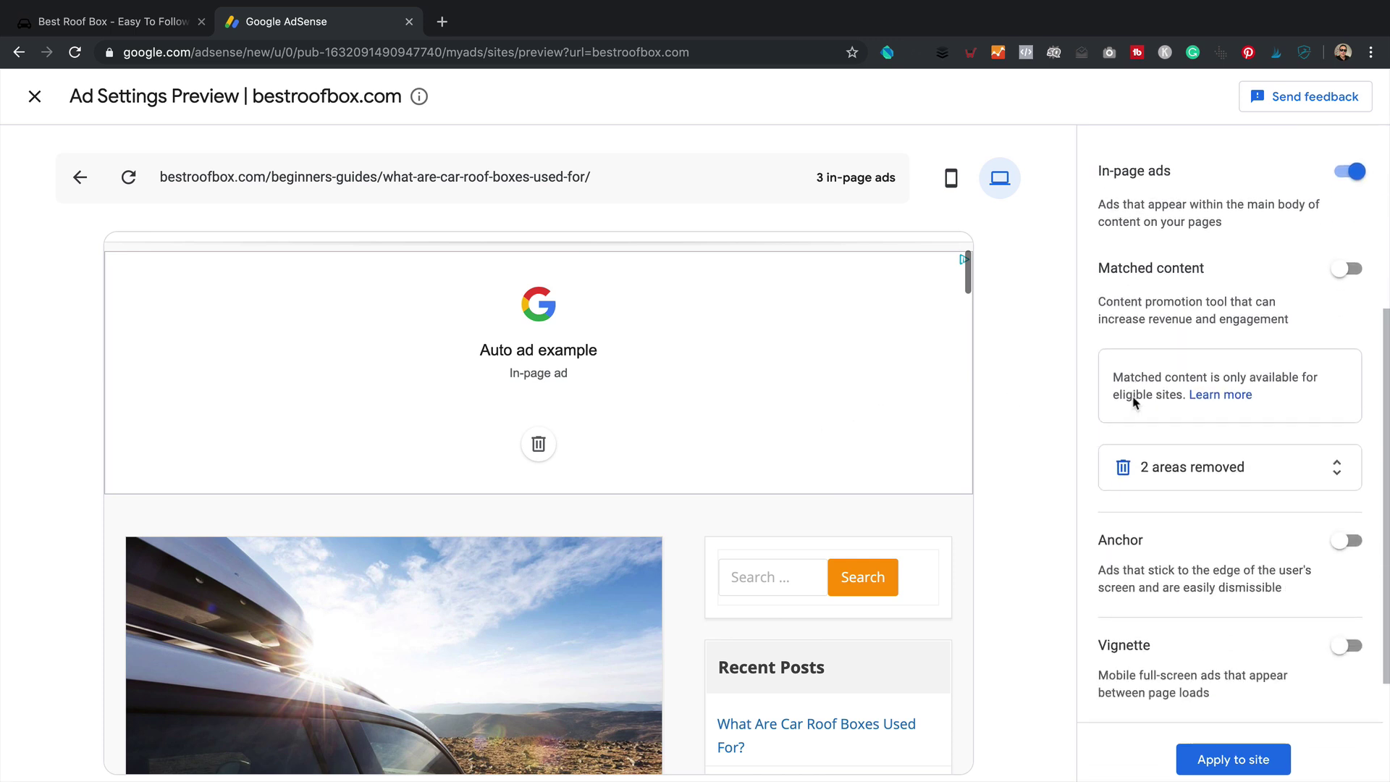
Exclude Area 2 from ads too in the removed areas list, then review the settings sidebar.
left_click(1236, 462)
left_click(1288, 514)
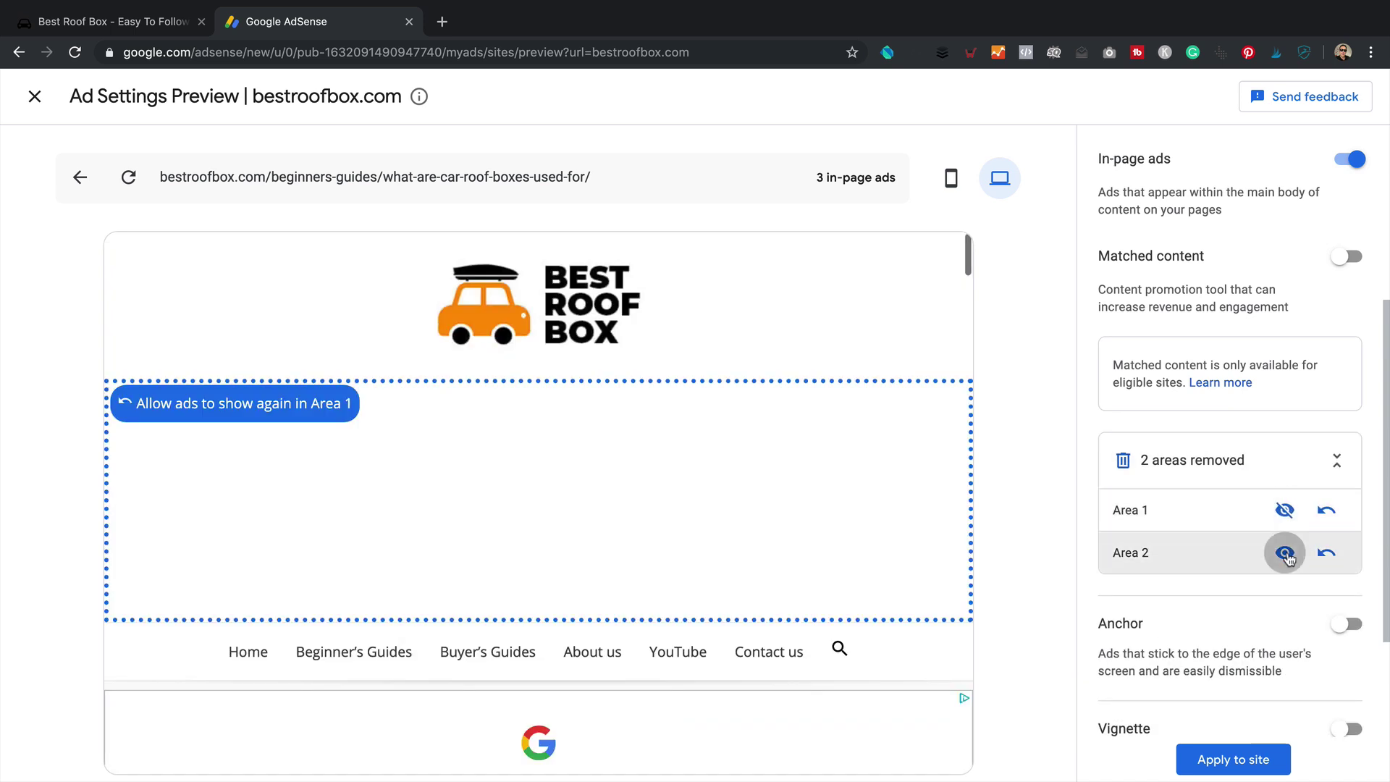
left_click(1286, 554)
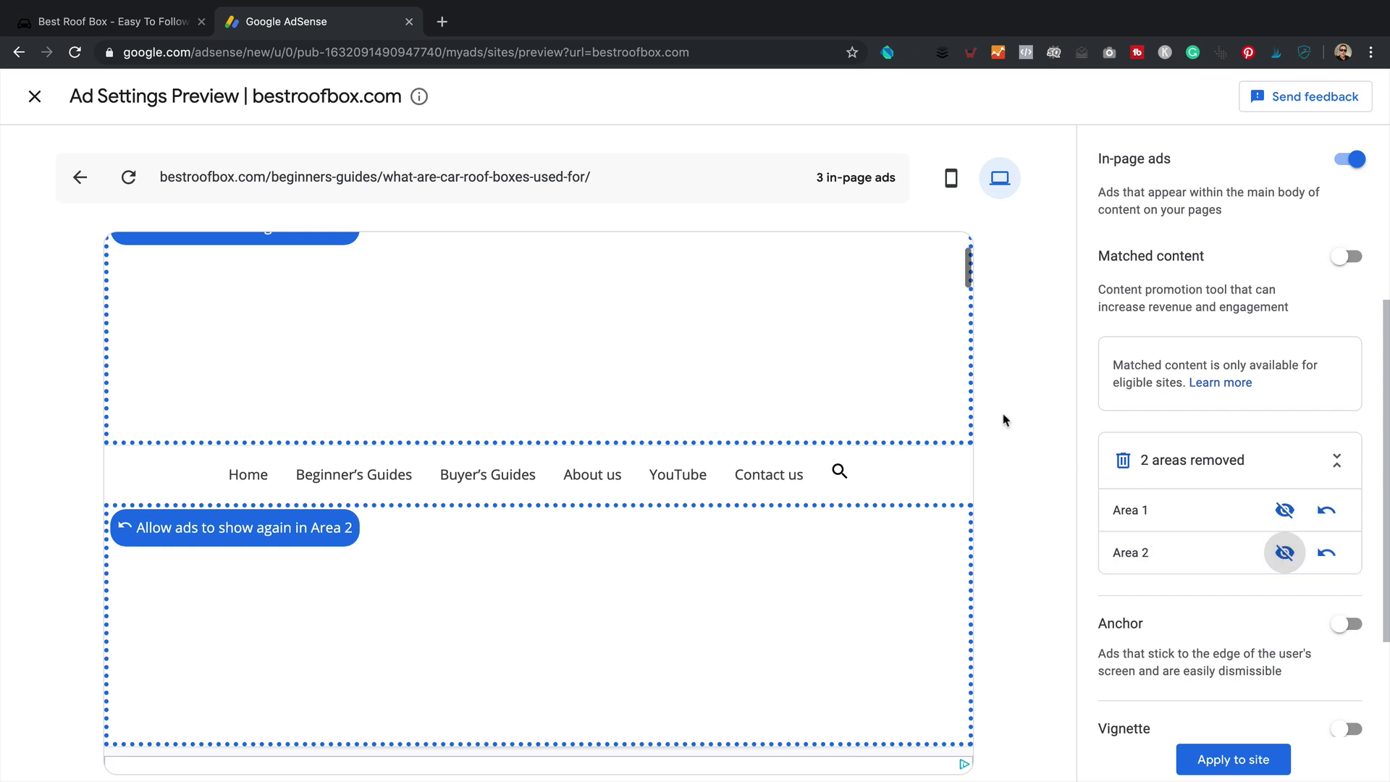
left_click(1337, 461)
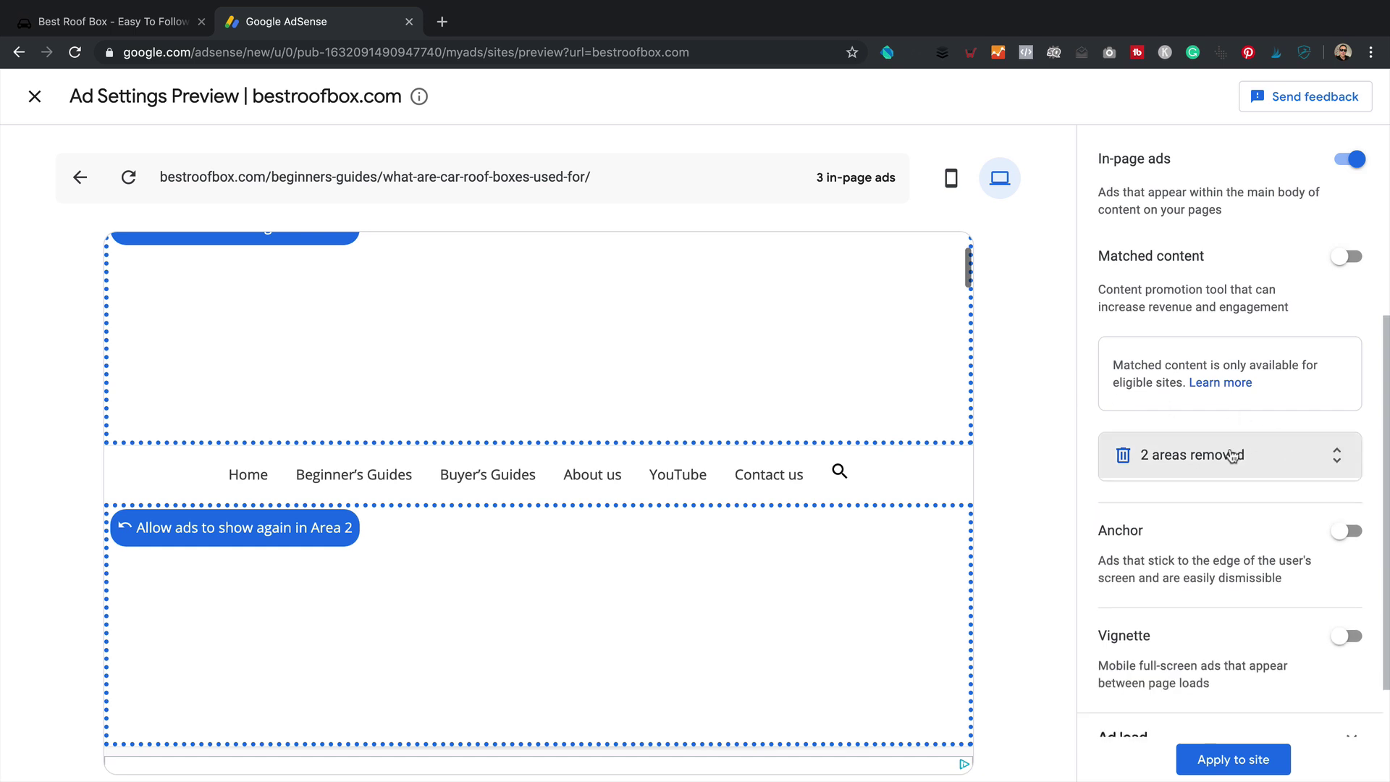
scroll(1233, 453, "down", 2)
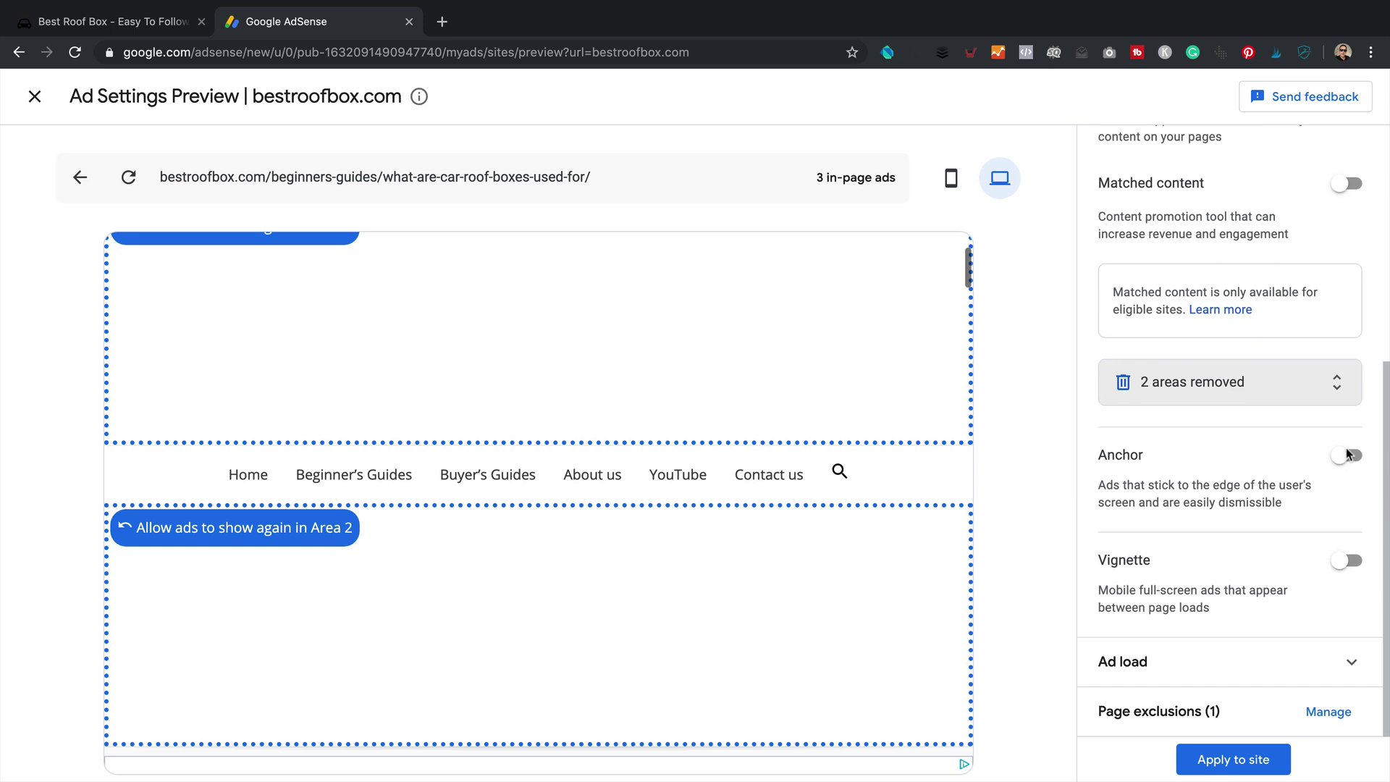
scroll(1233, 478, "up", 5)
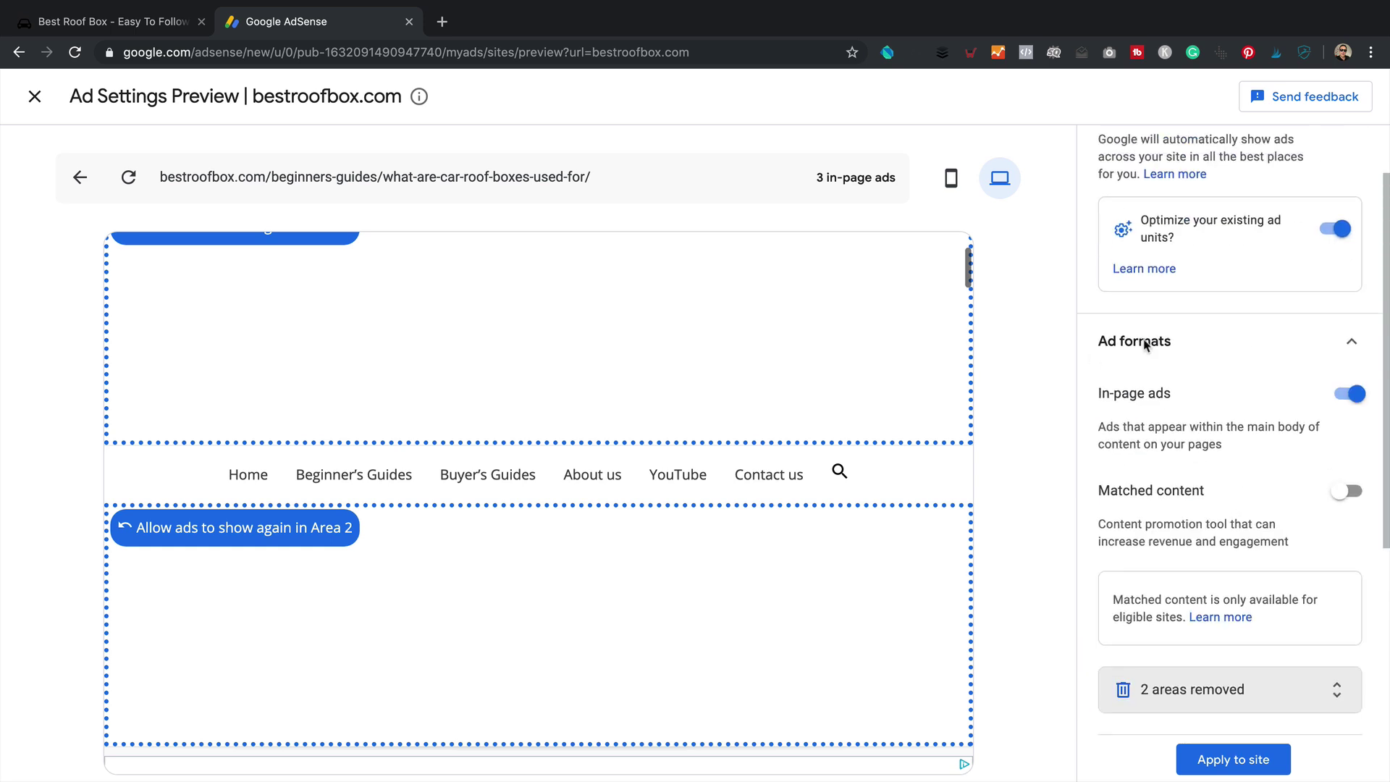
scroll(1234, 427, "down", 5)
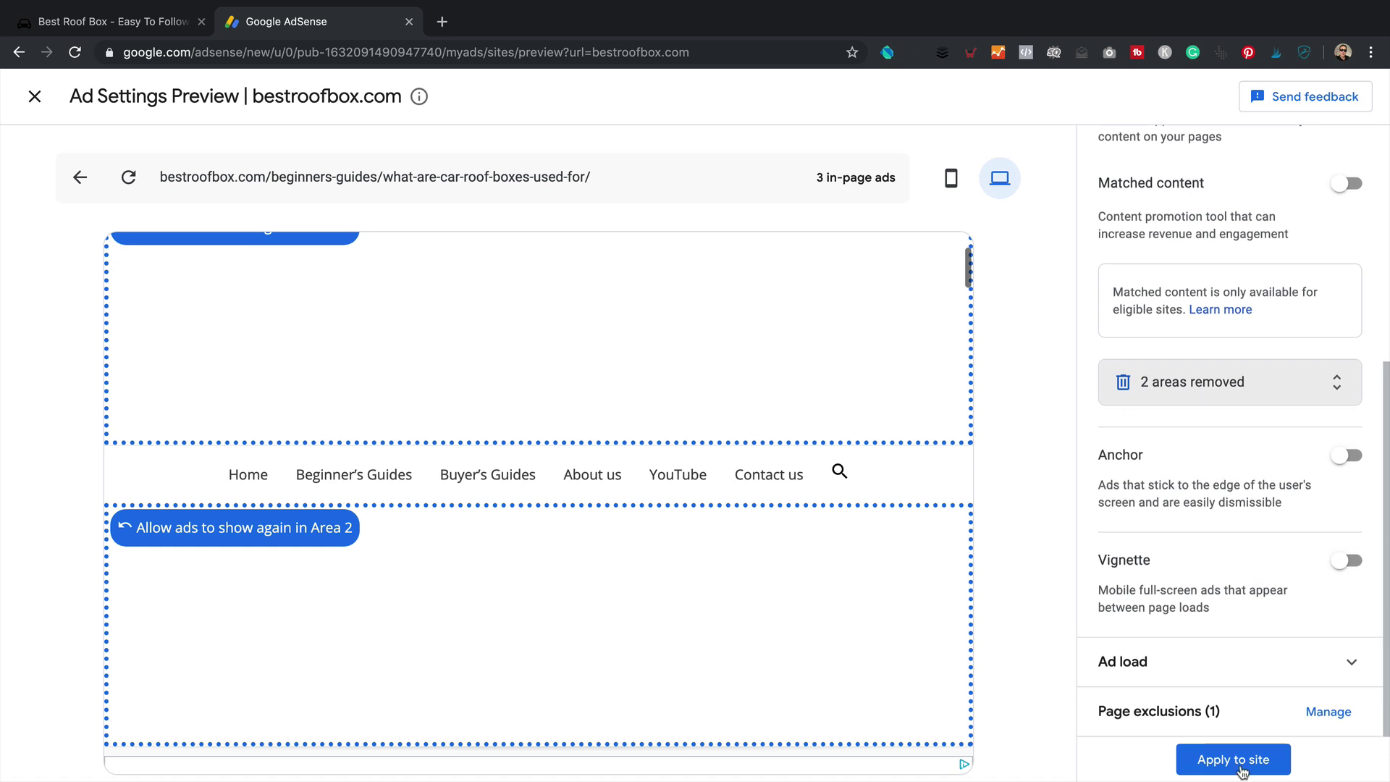
Check the Ad load settings and apply the auto ads settings to bestroofbox.com.
left_click(1198, 663)
scroll(1216, 529, "down", 2)
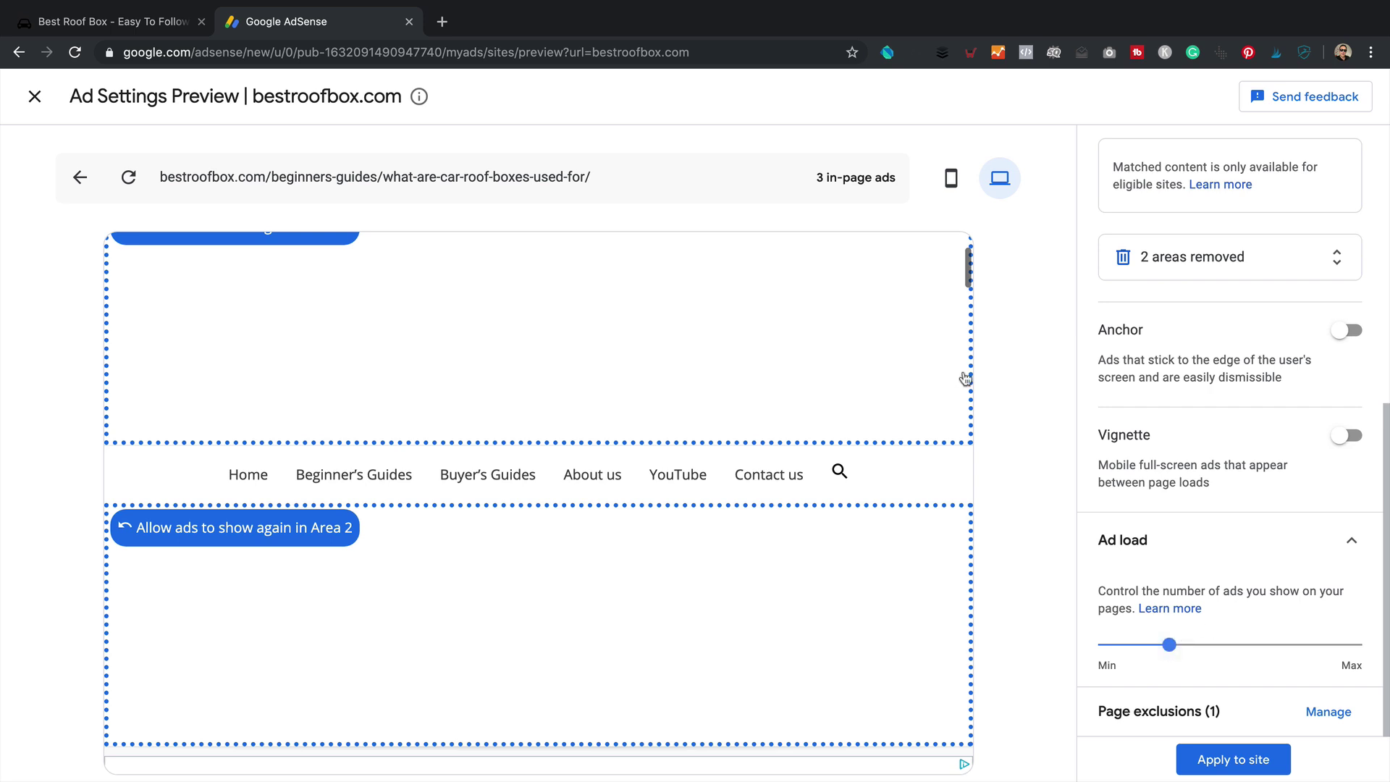
left_click(1231, 769)
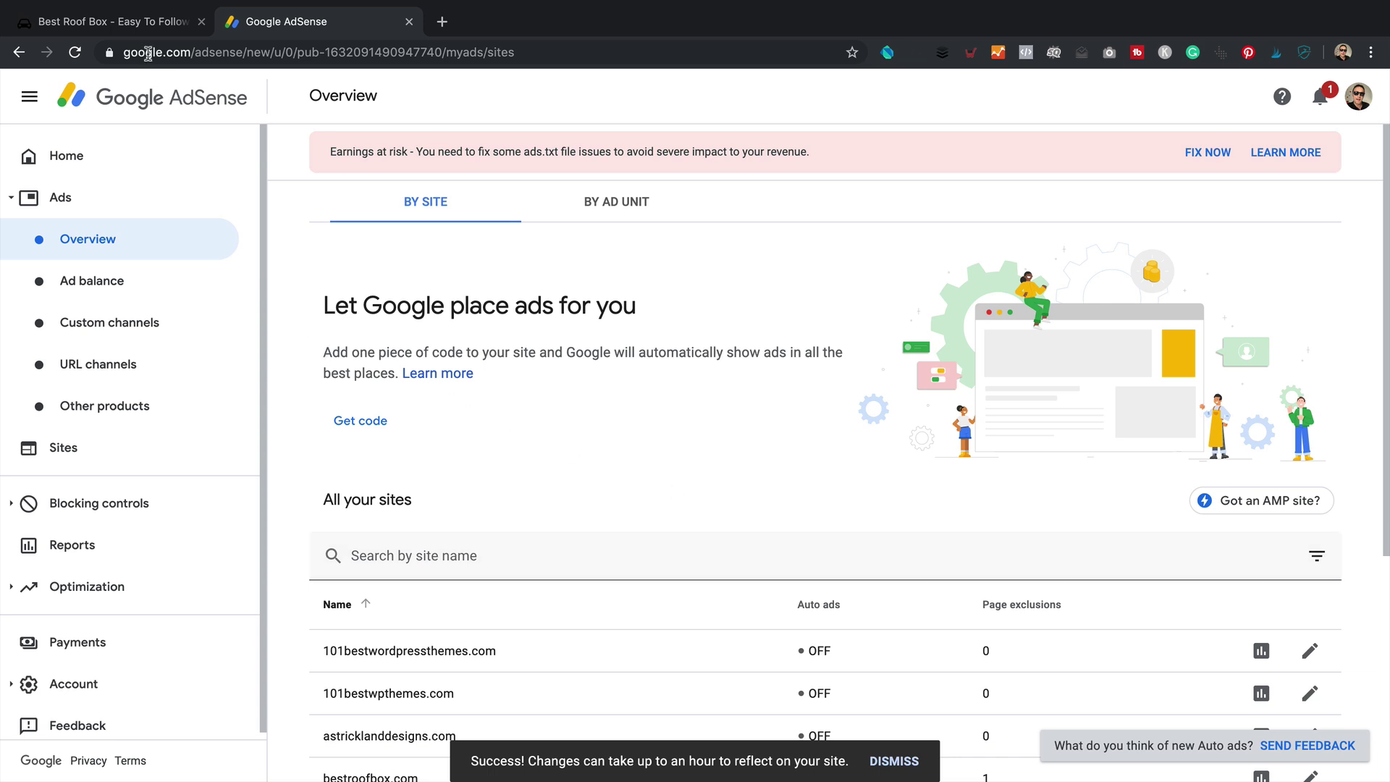
Clear this page's cache and delete the whole cache on the bestroofbox.com site.
left_click(145, 23)
mouse_move(843, 83)
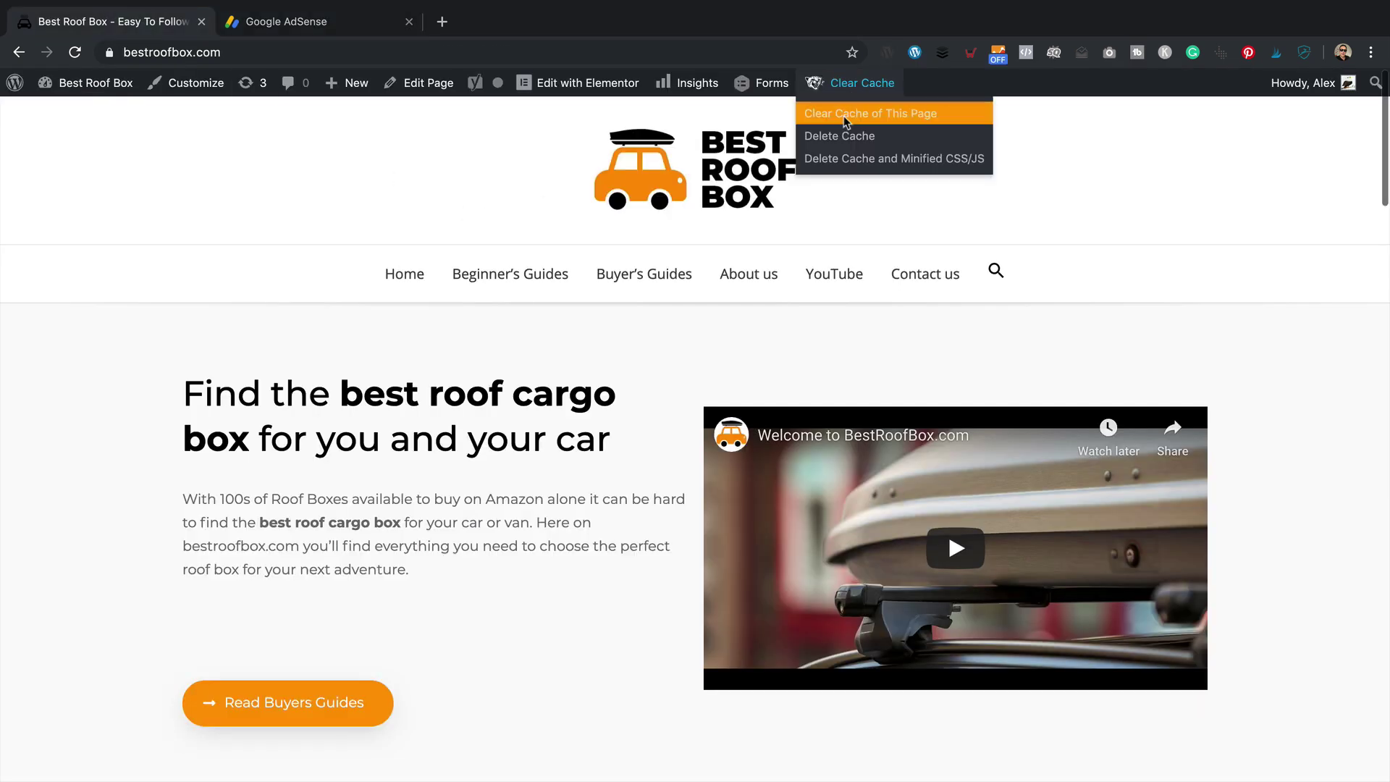
left_click(847, 110)
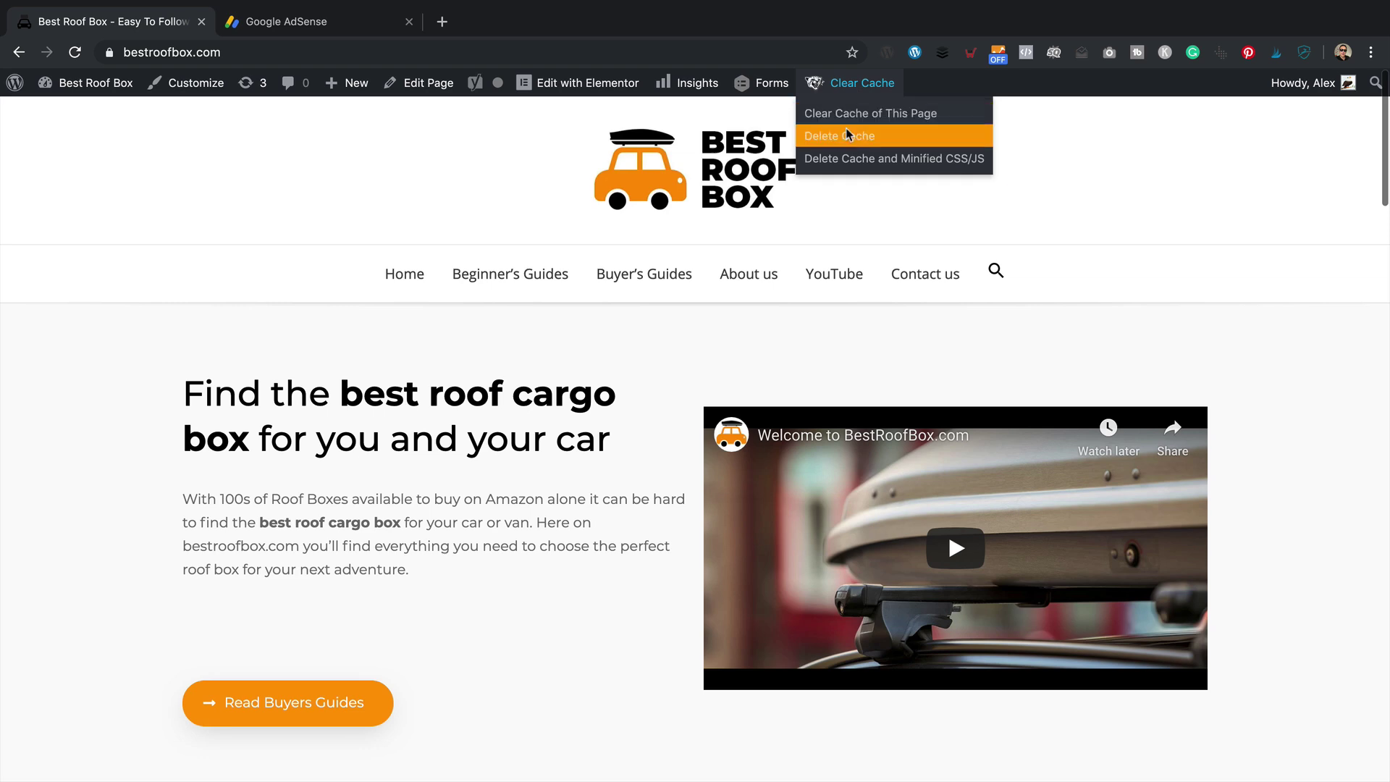
left_click(840, 130)
Open the What Are Car Roof Boxes Used For? post from Beginner's Guides and scroll it for ads.
left_click(515, 273)
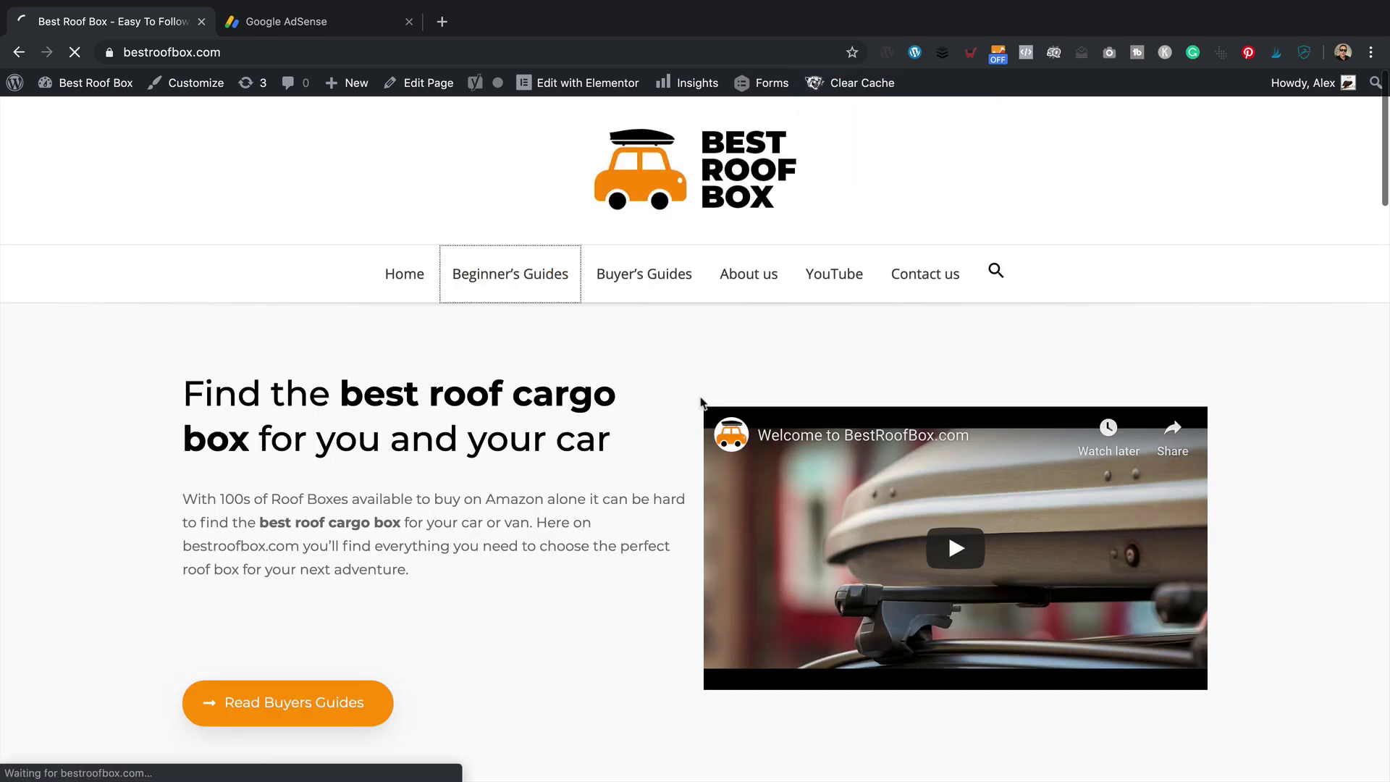
scroll(695, 404, "down", 8)
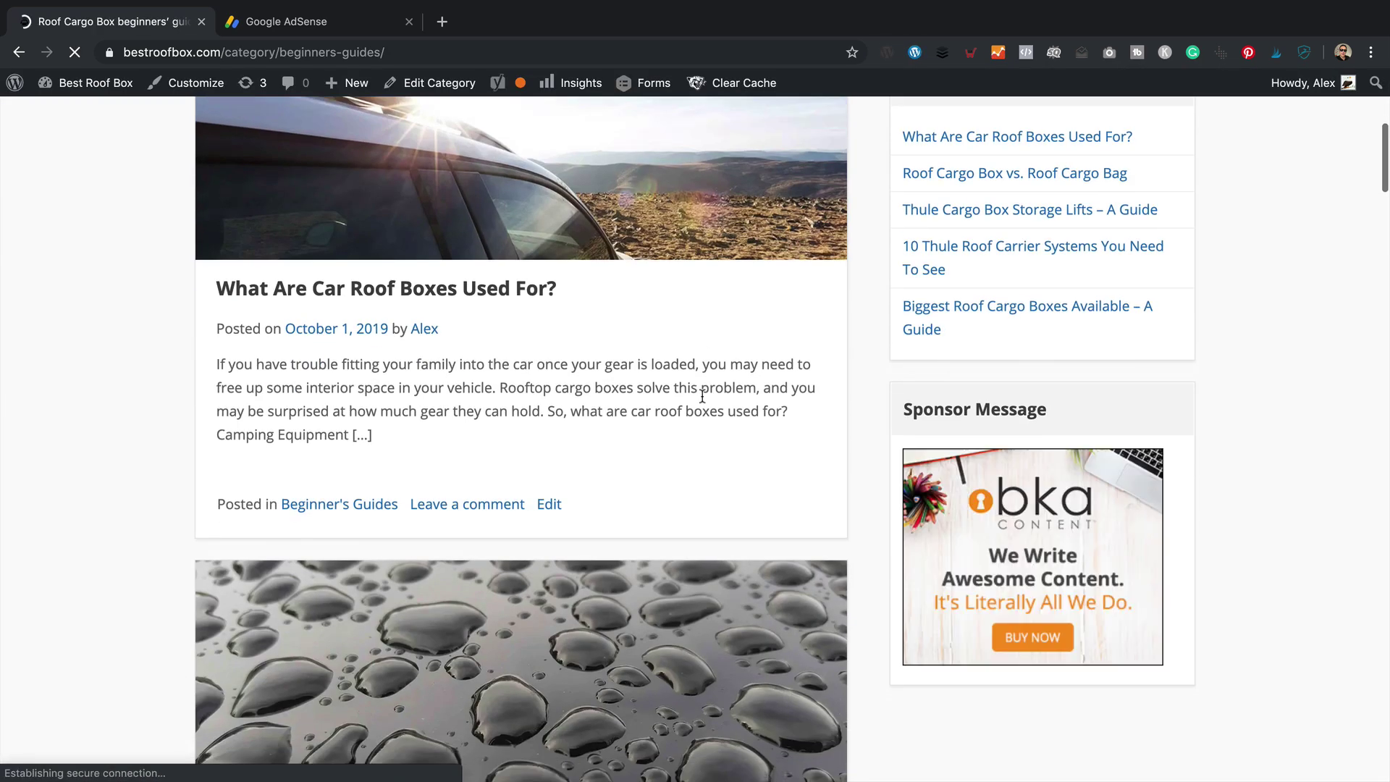
left_click(490, 220)
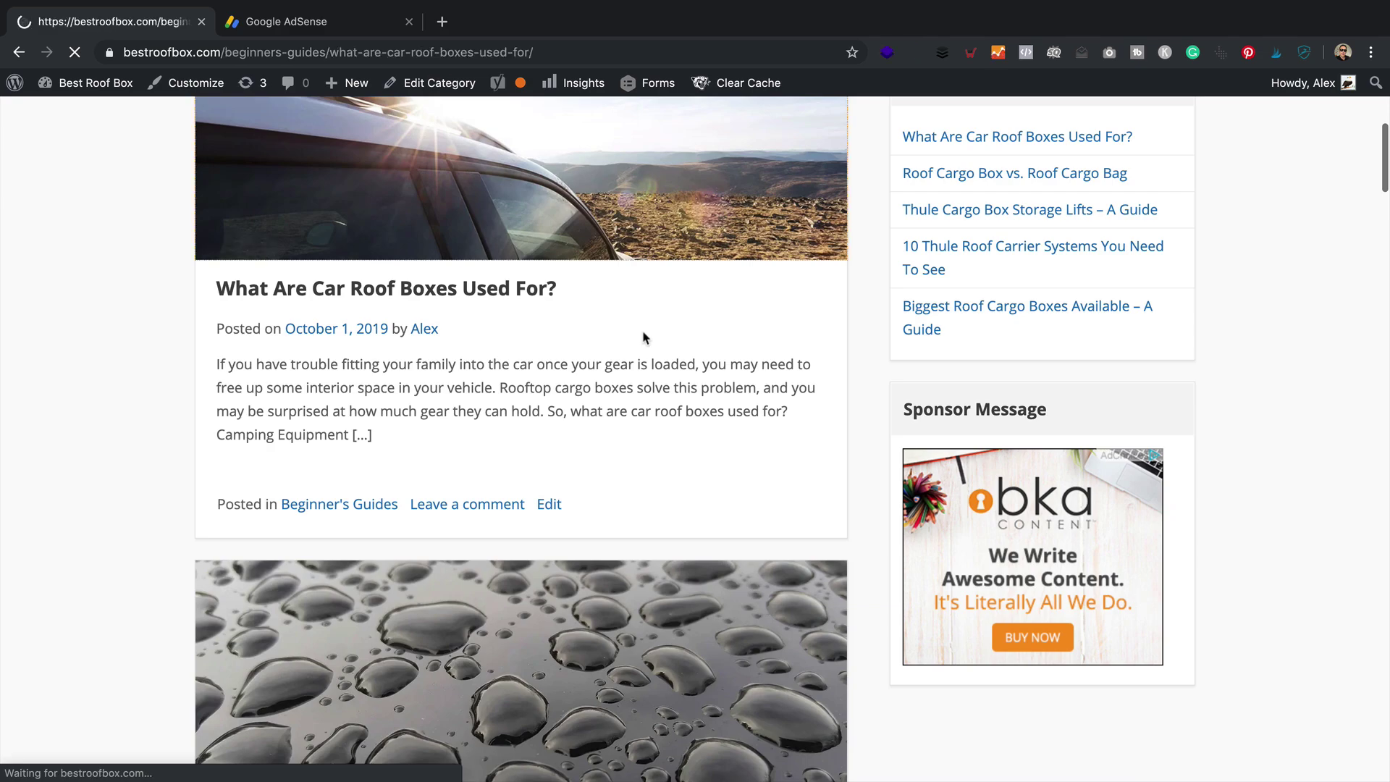
scroll(643, 335, "down", 6)
scroll(1018, 379, "down", 6)
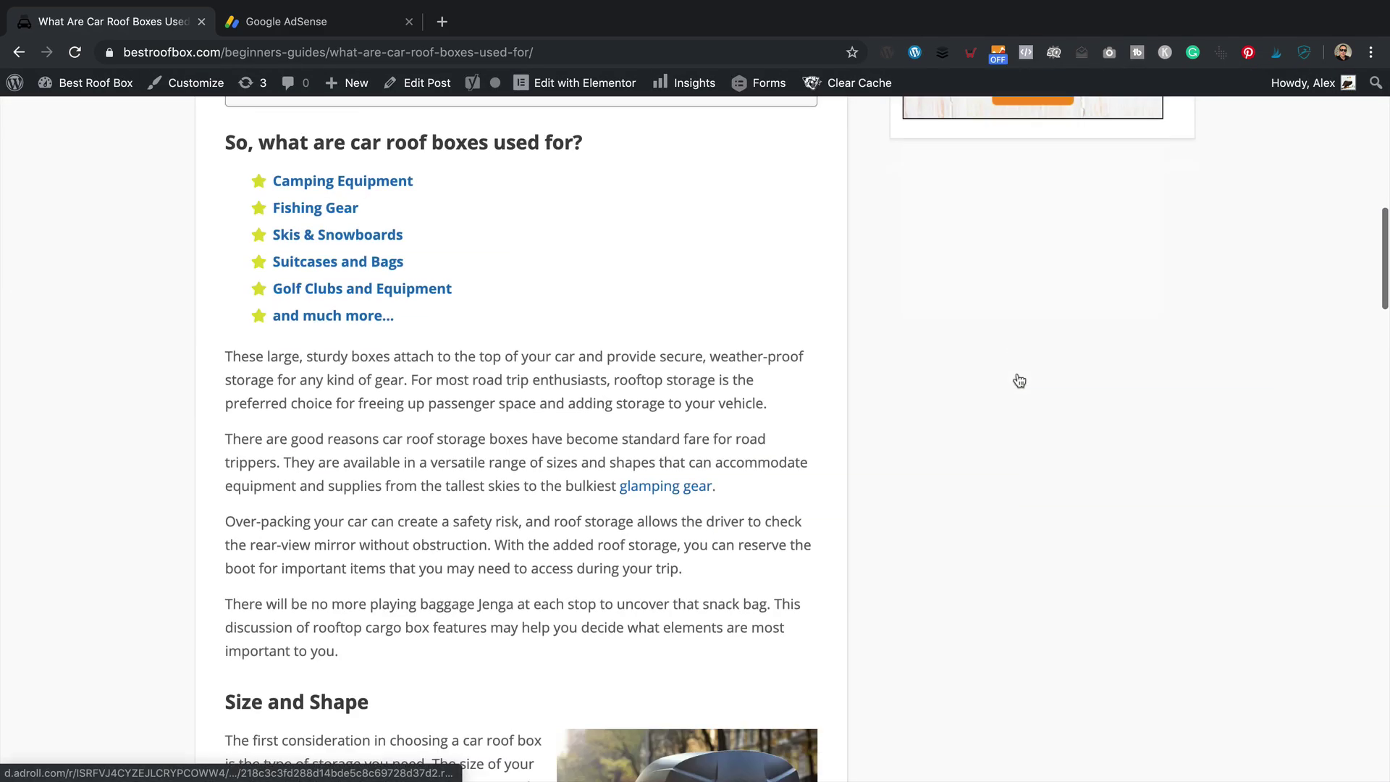
scroll(1019, 379, "up", 11)
scroll(1017, 382, "down", 6)
scroll(1017, 382, "down", 20)
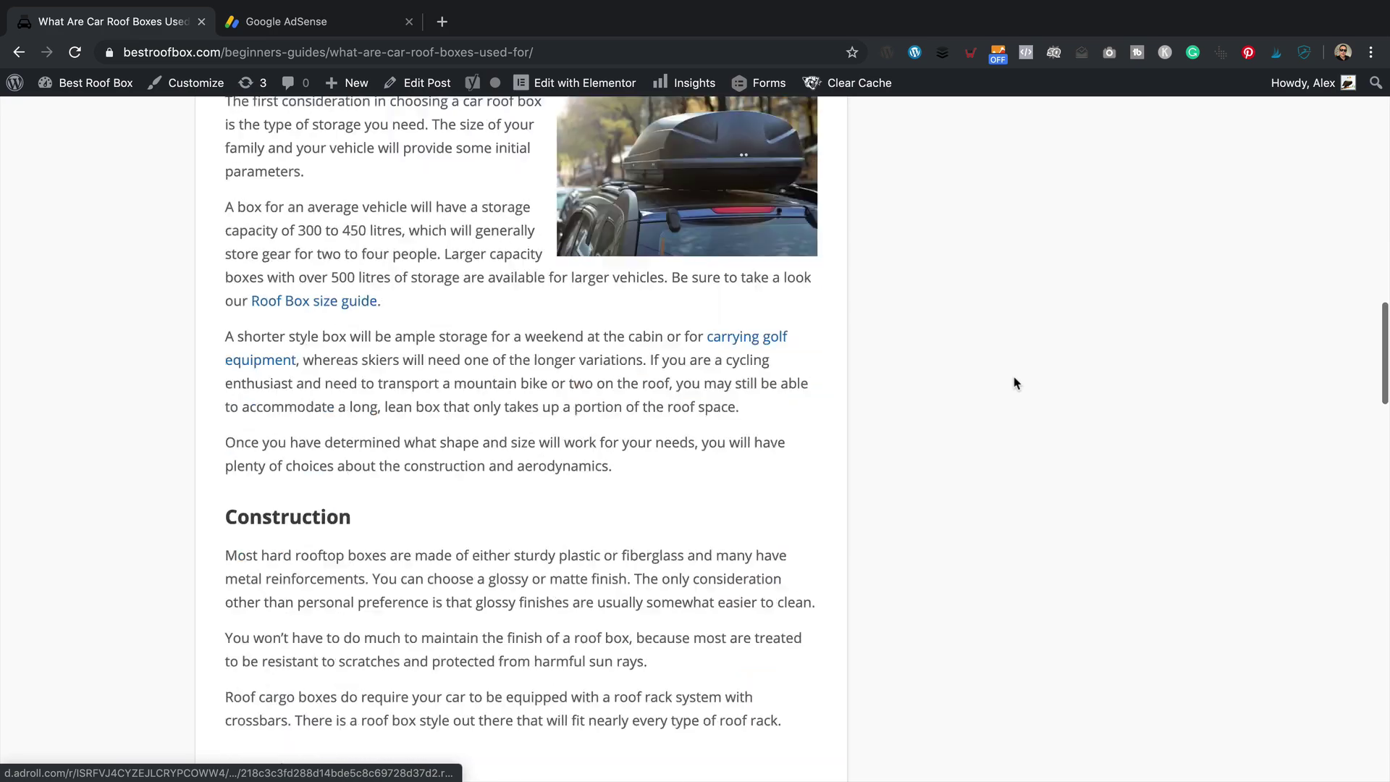
scroll(1017, 383, "down", 8)
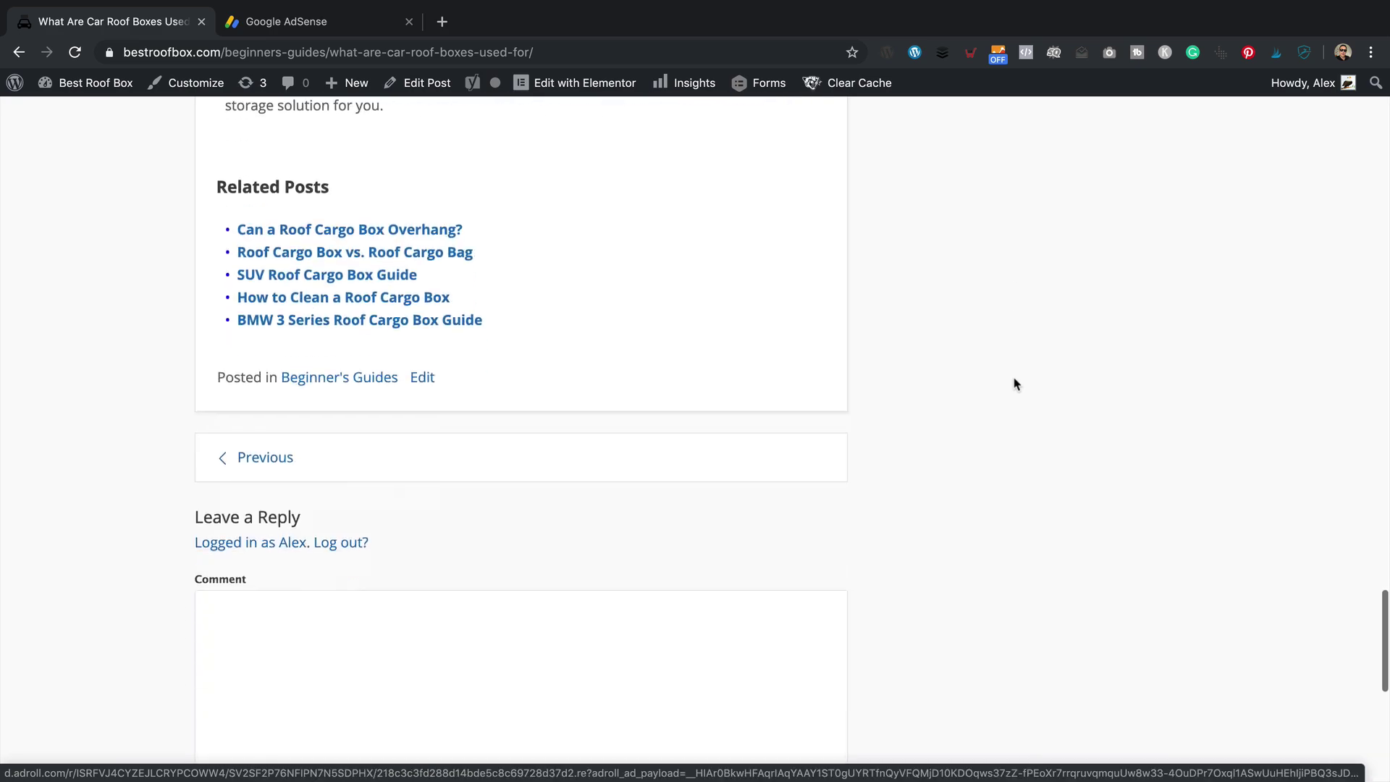
scroll(1016, 381, "up", 20)
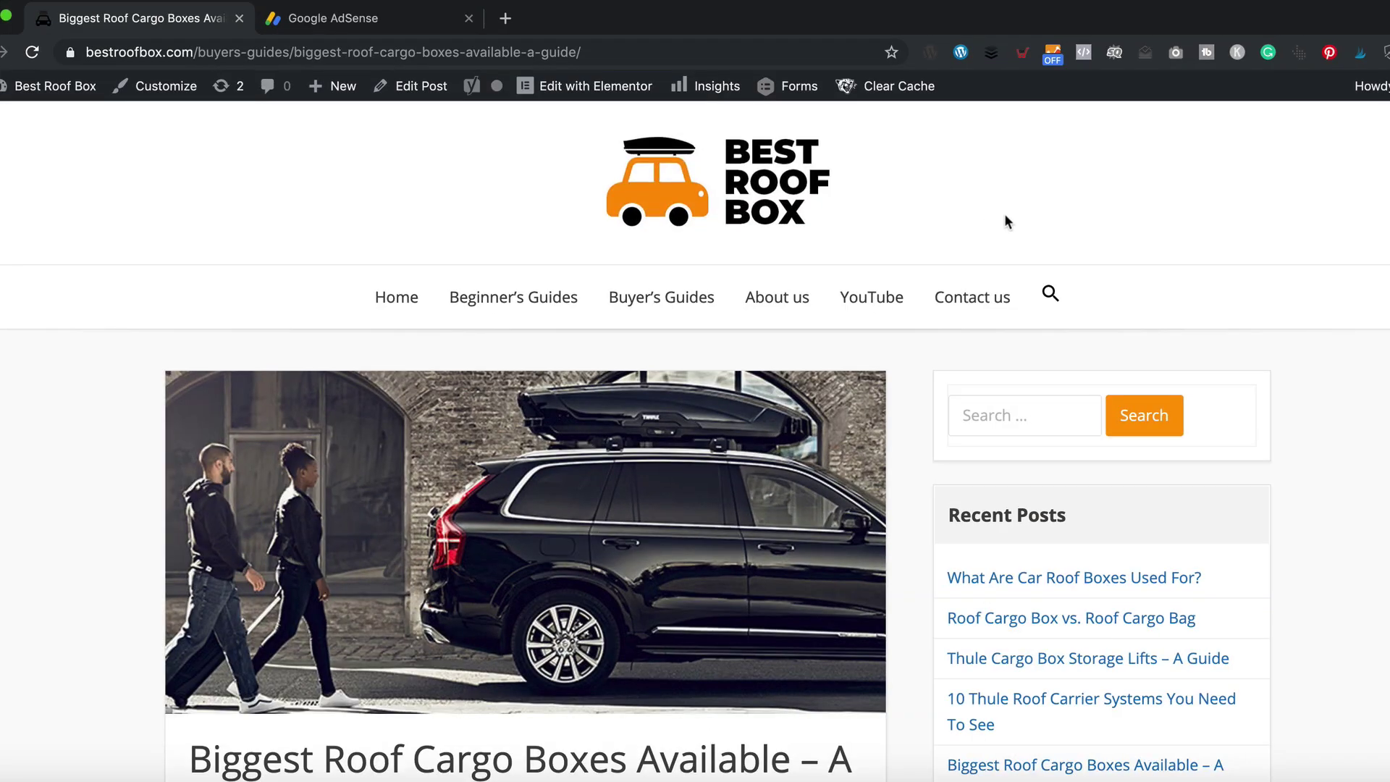
scroll(1005, 214, "down", 5)
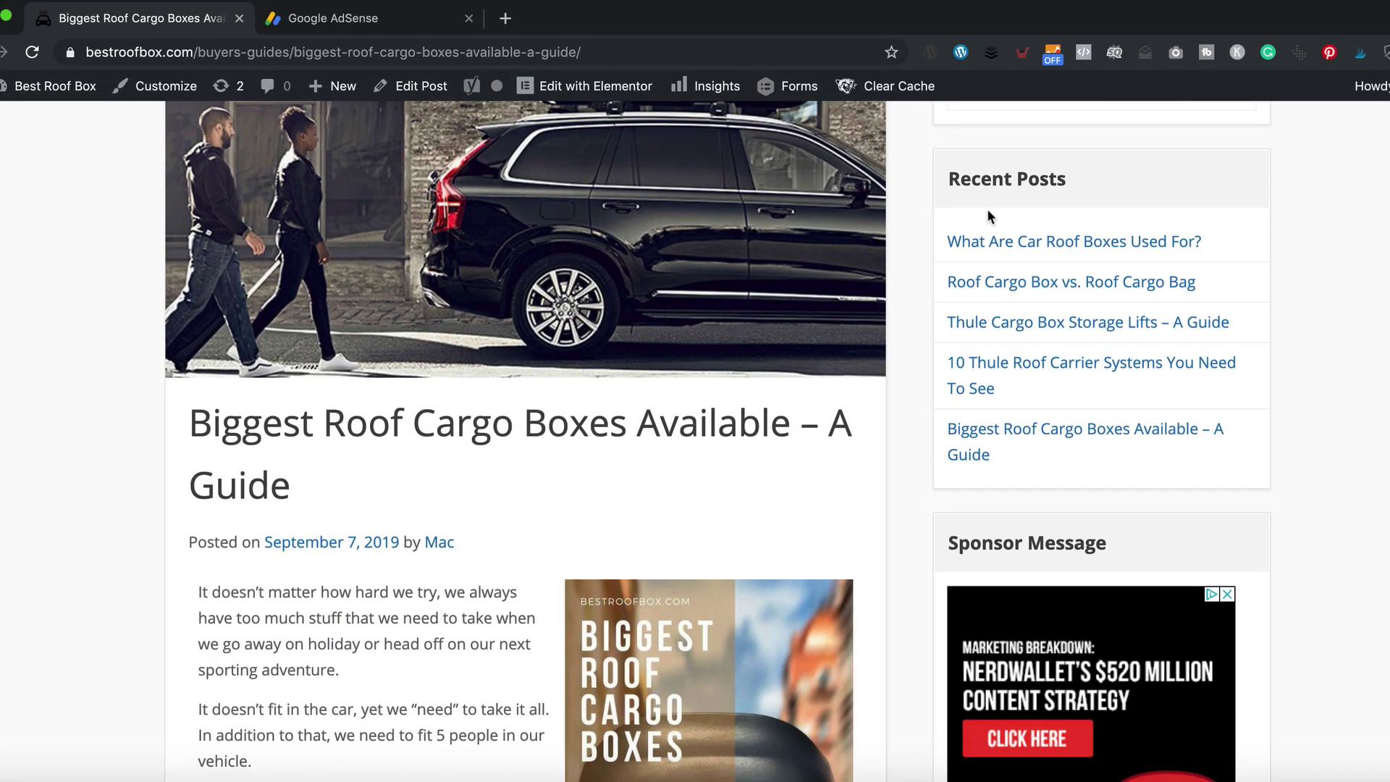
scroll(992, 209, "down", 5)
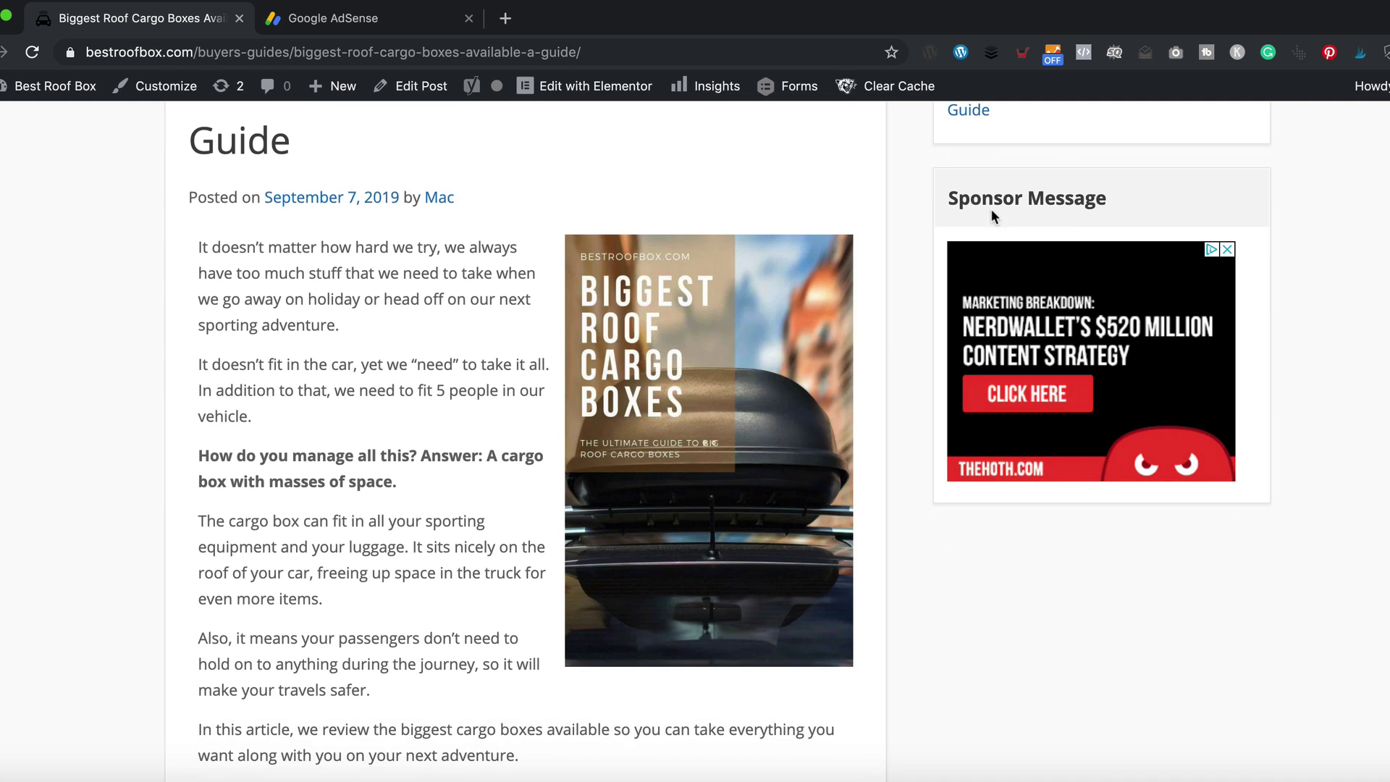
scroll(992, 211, "up", 10)
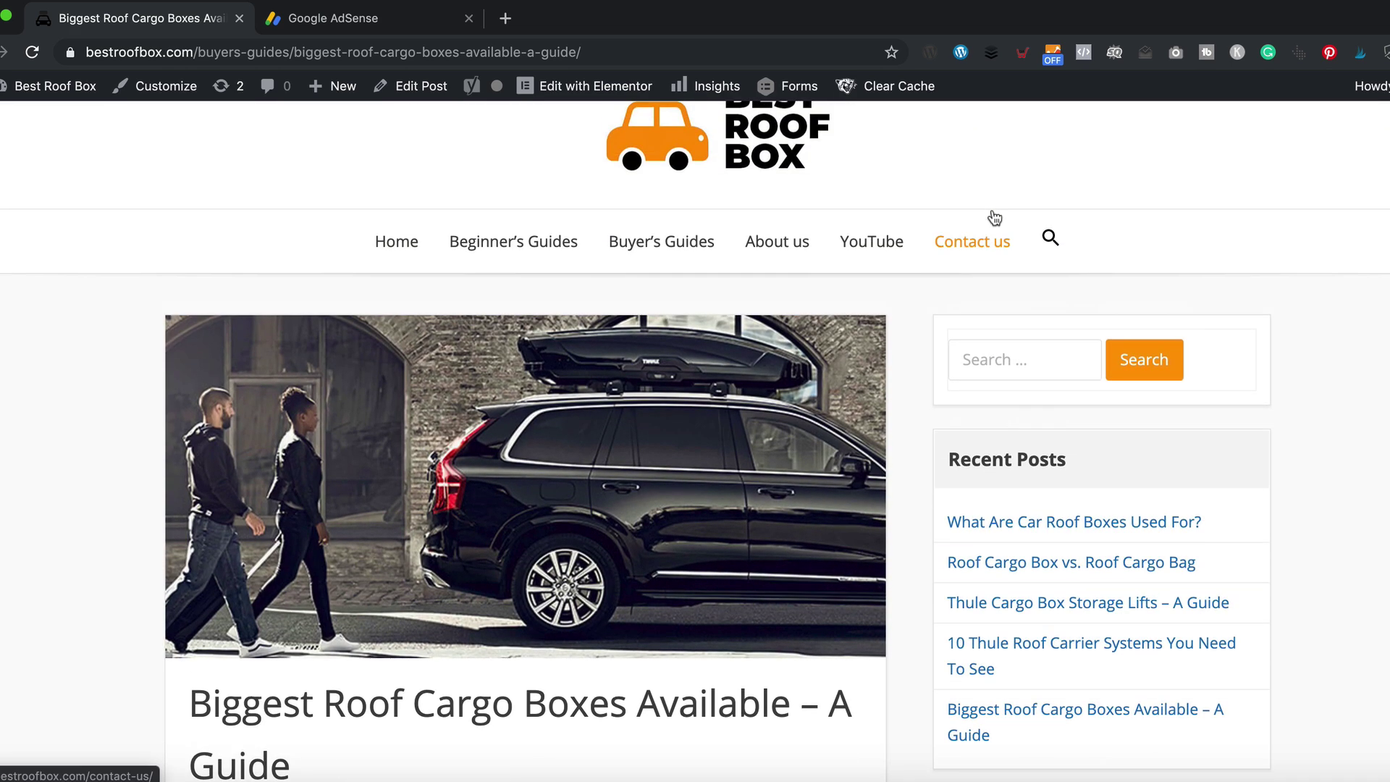
scroll(995, 218, "up", 2)
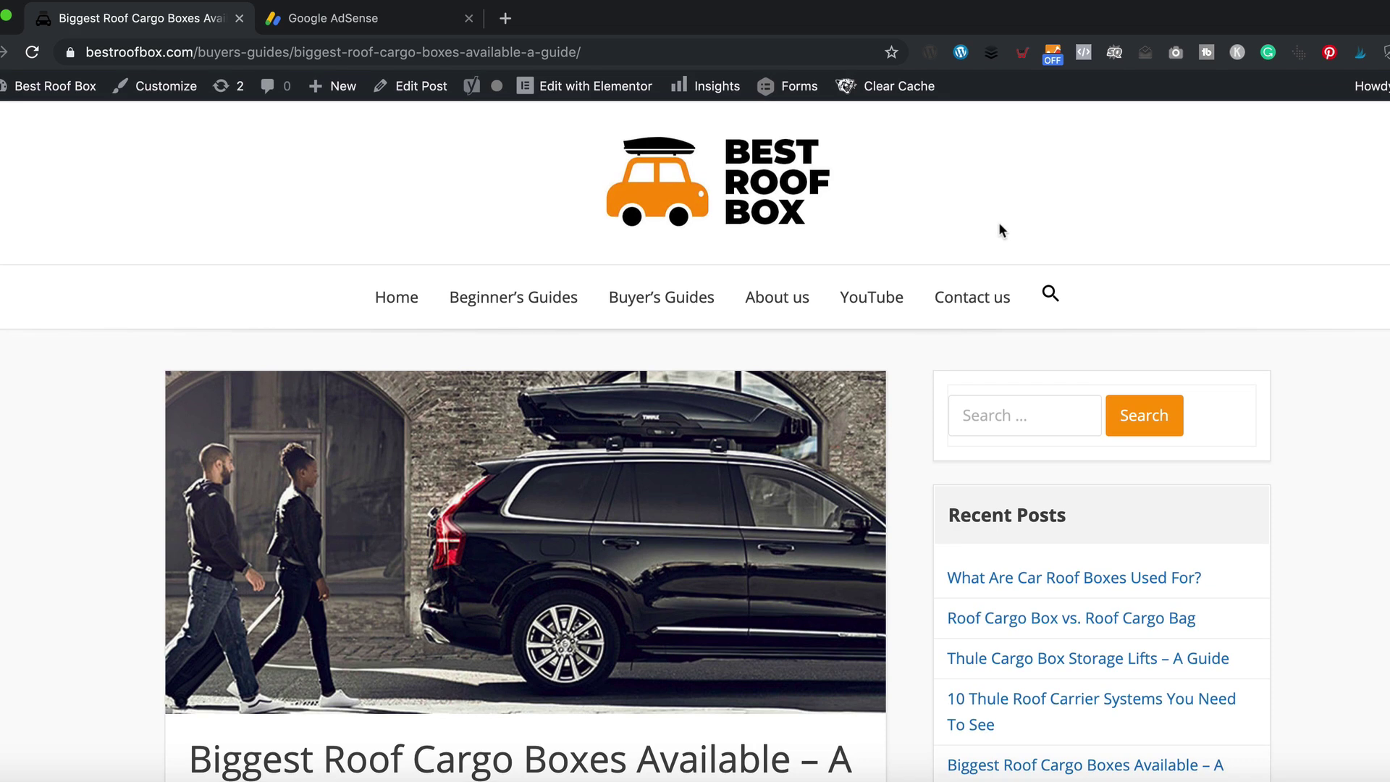
scroll(998, 221, "down", 10)
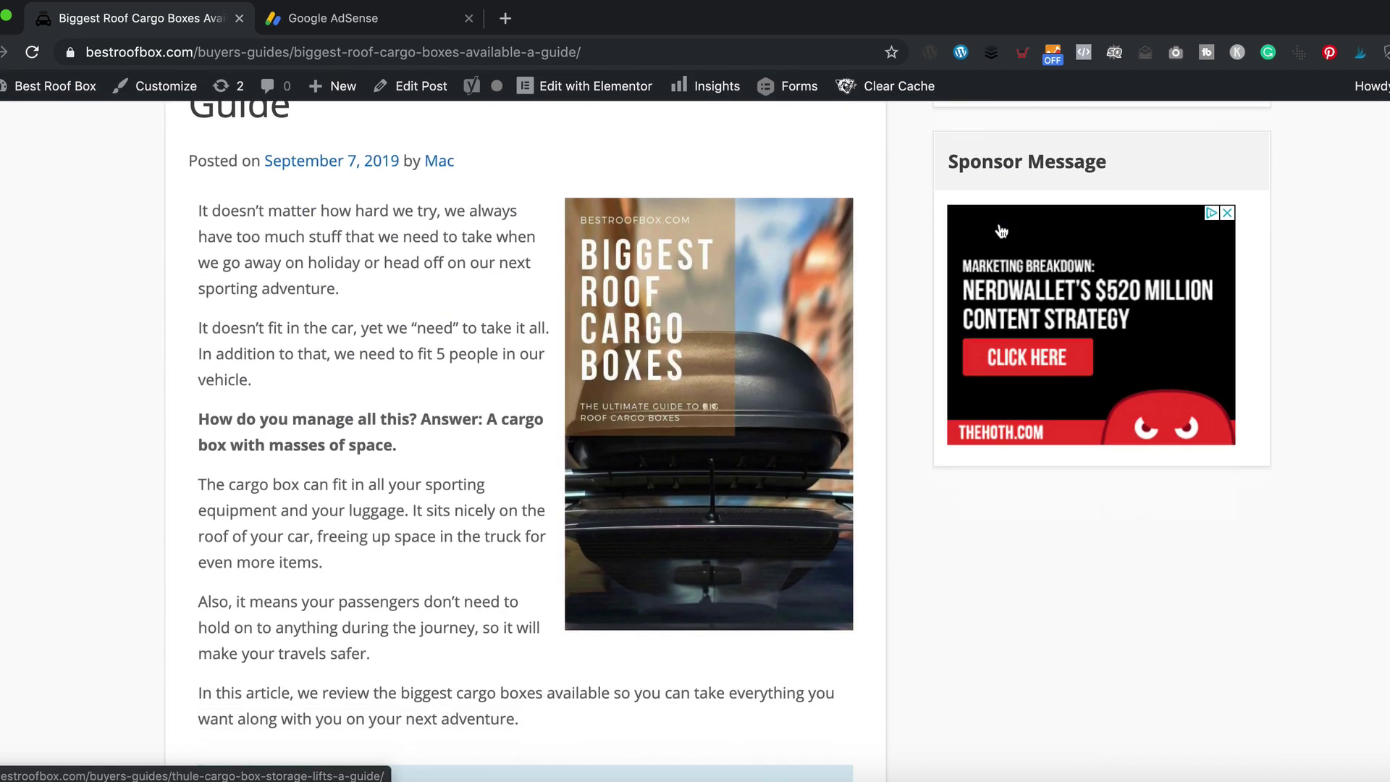
scroll(1002, 230, "down", 6)
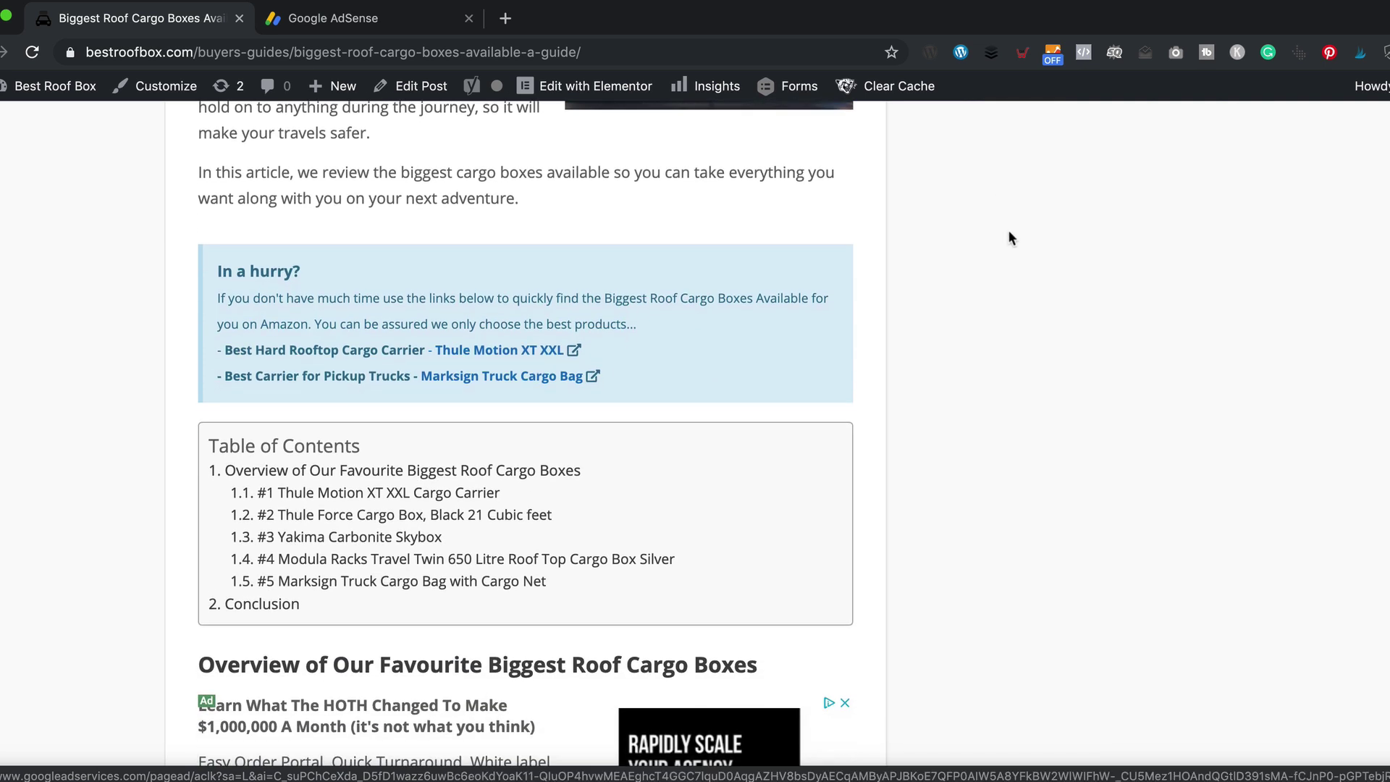
scroll(1009, 235, "down", 2)
scroll(1010, 235, "down", 4)
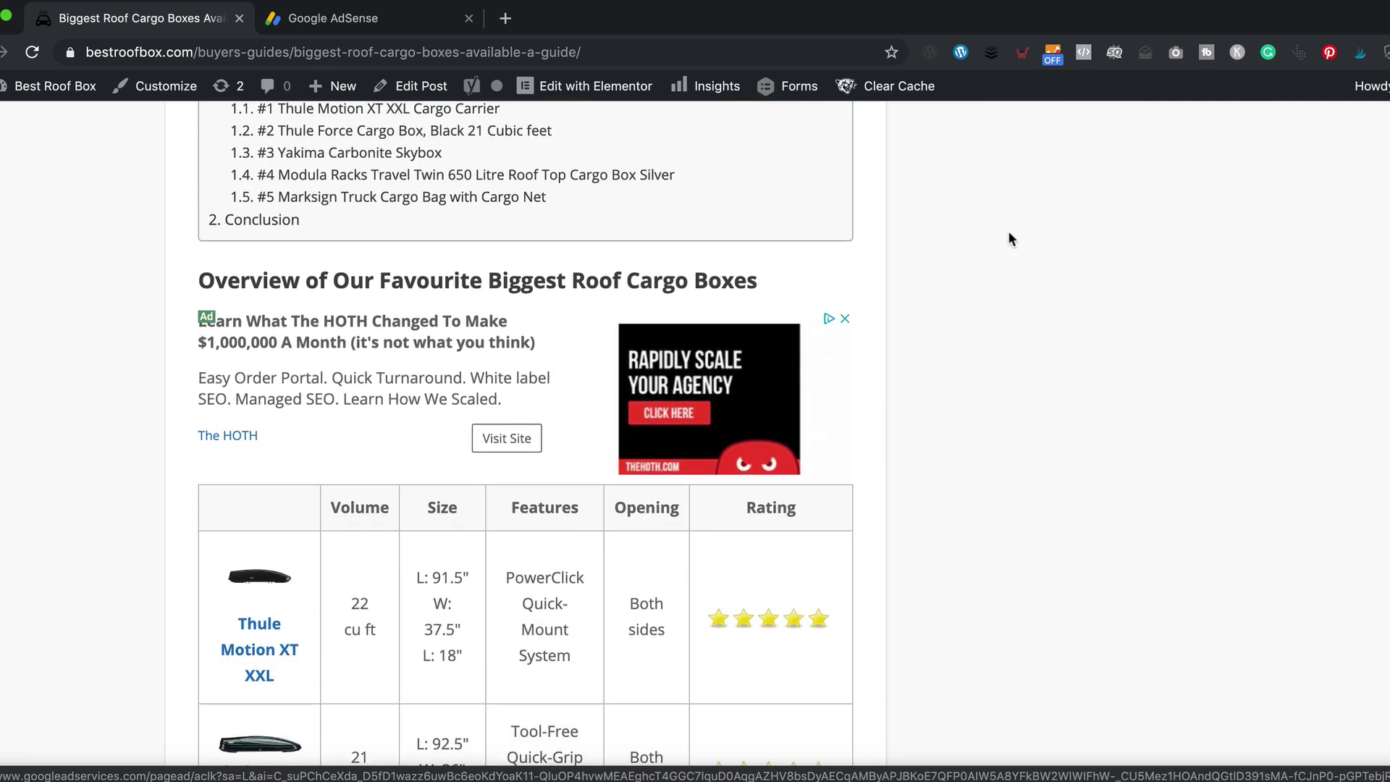
scroll(1010, 236, "up", 1)
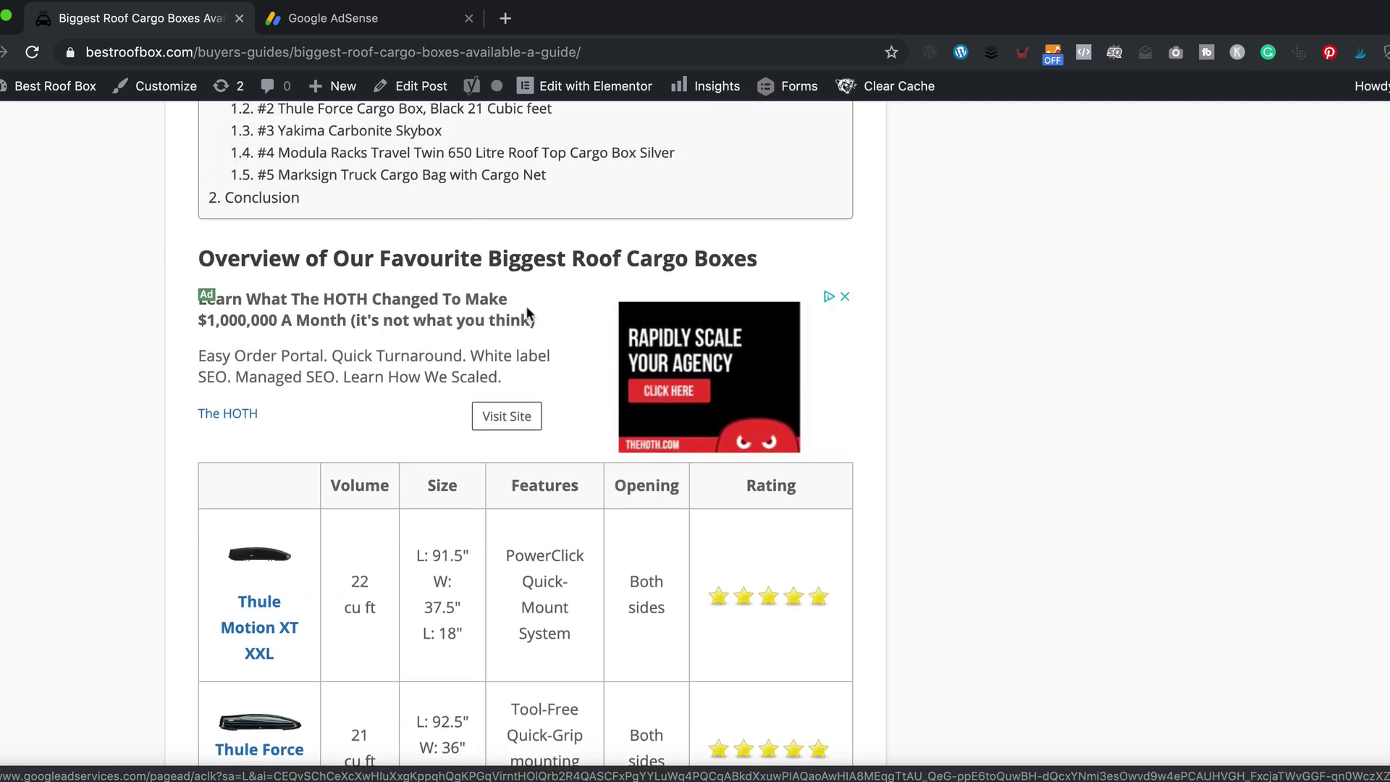
scroll(896, 374, "up", 3)
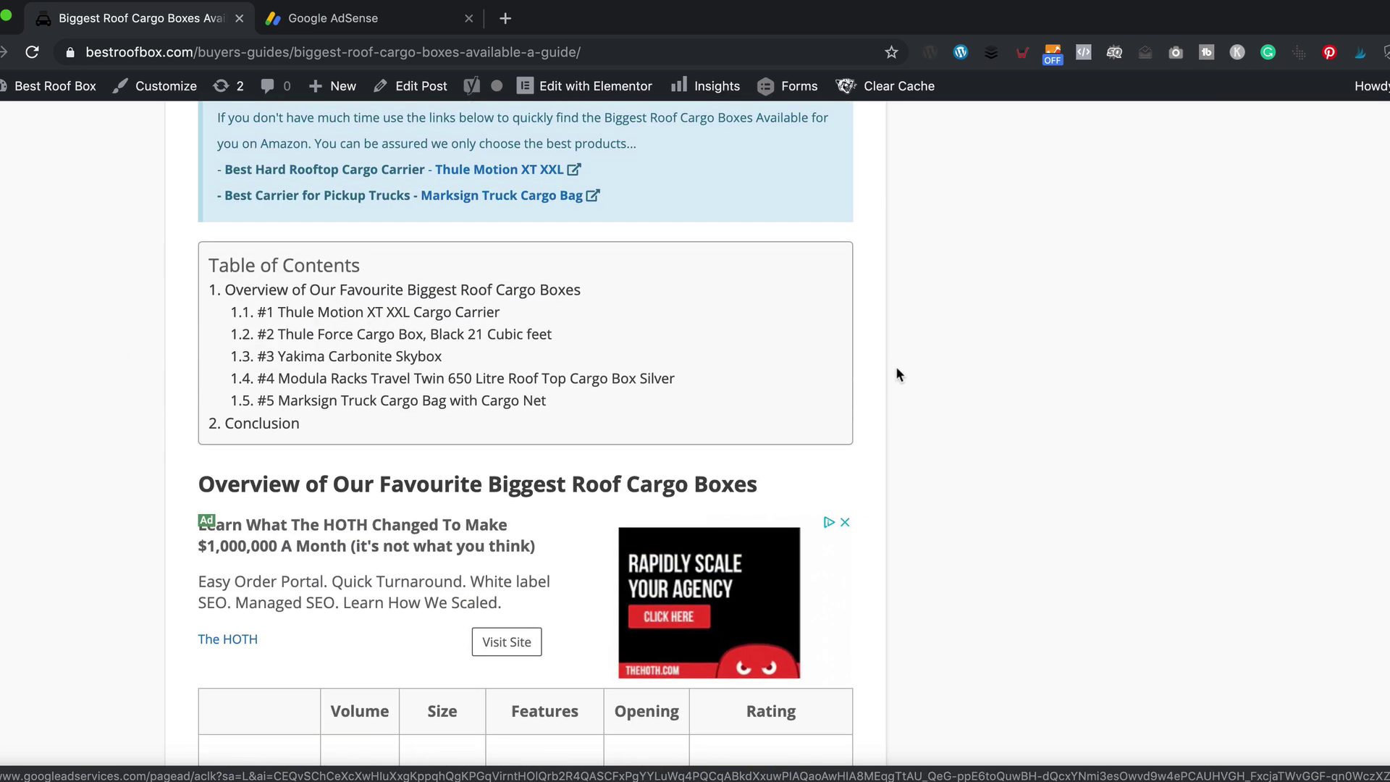
scroll(897, 373, "down", 1)
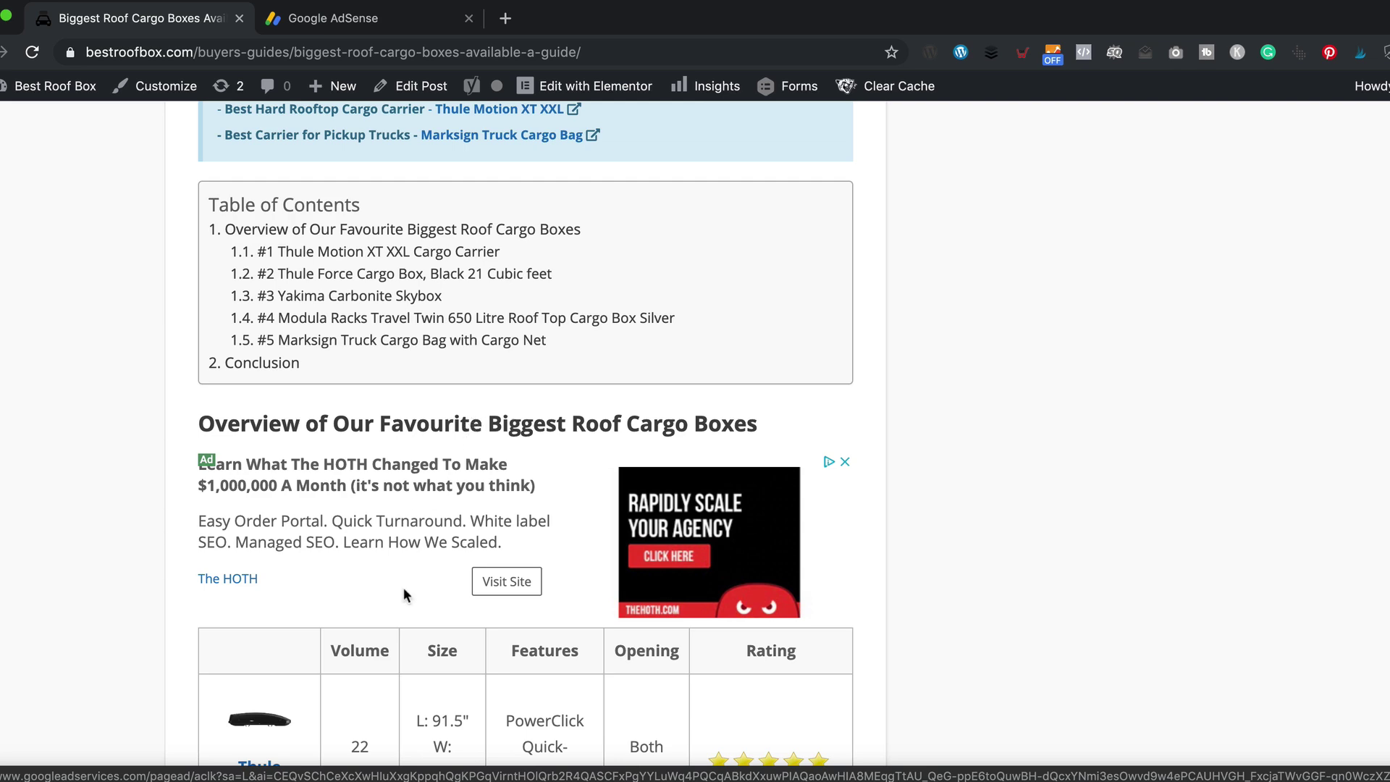
scroll(417, 619, "down", 10)
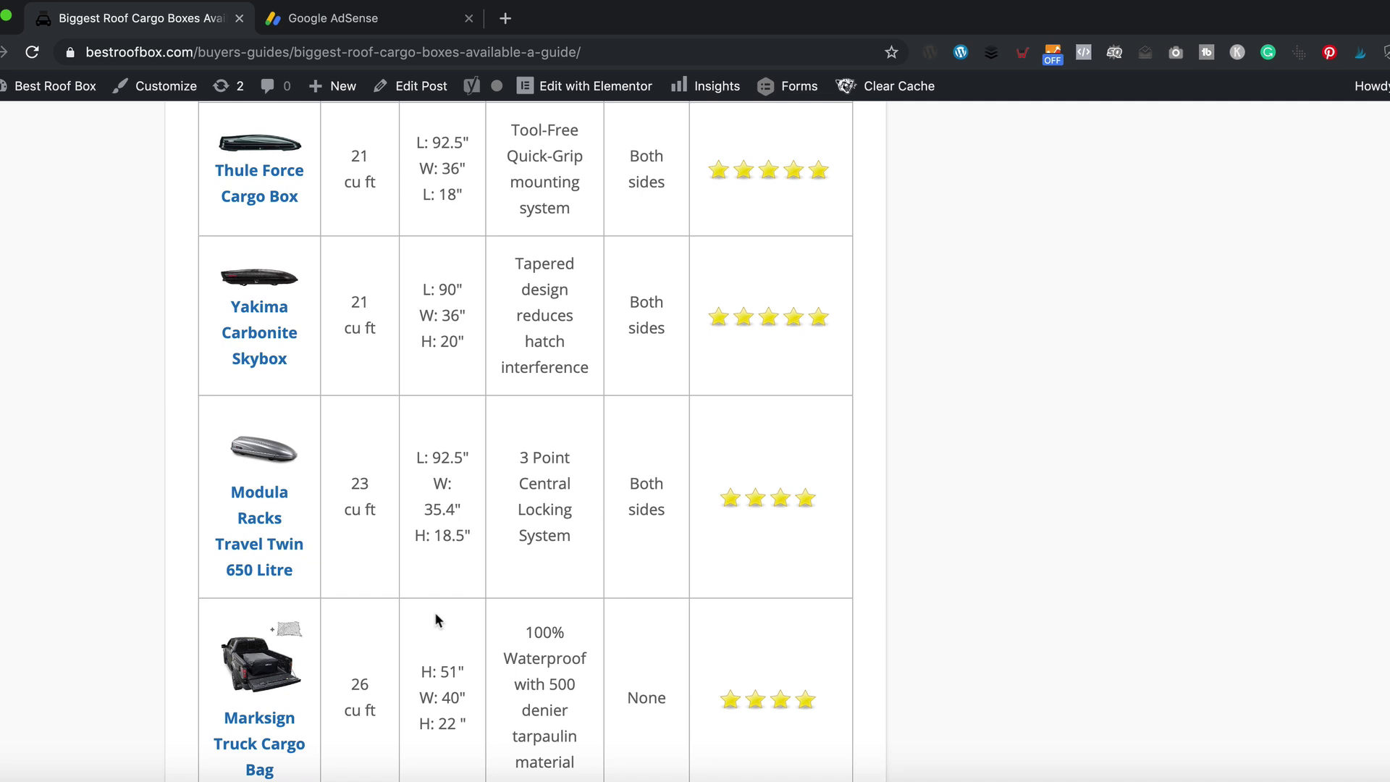
scroll(546, 528, "down", 7)
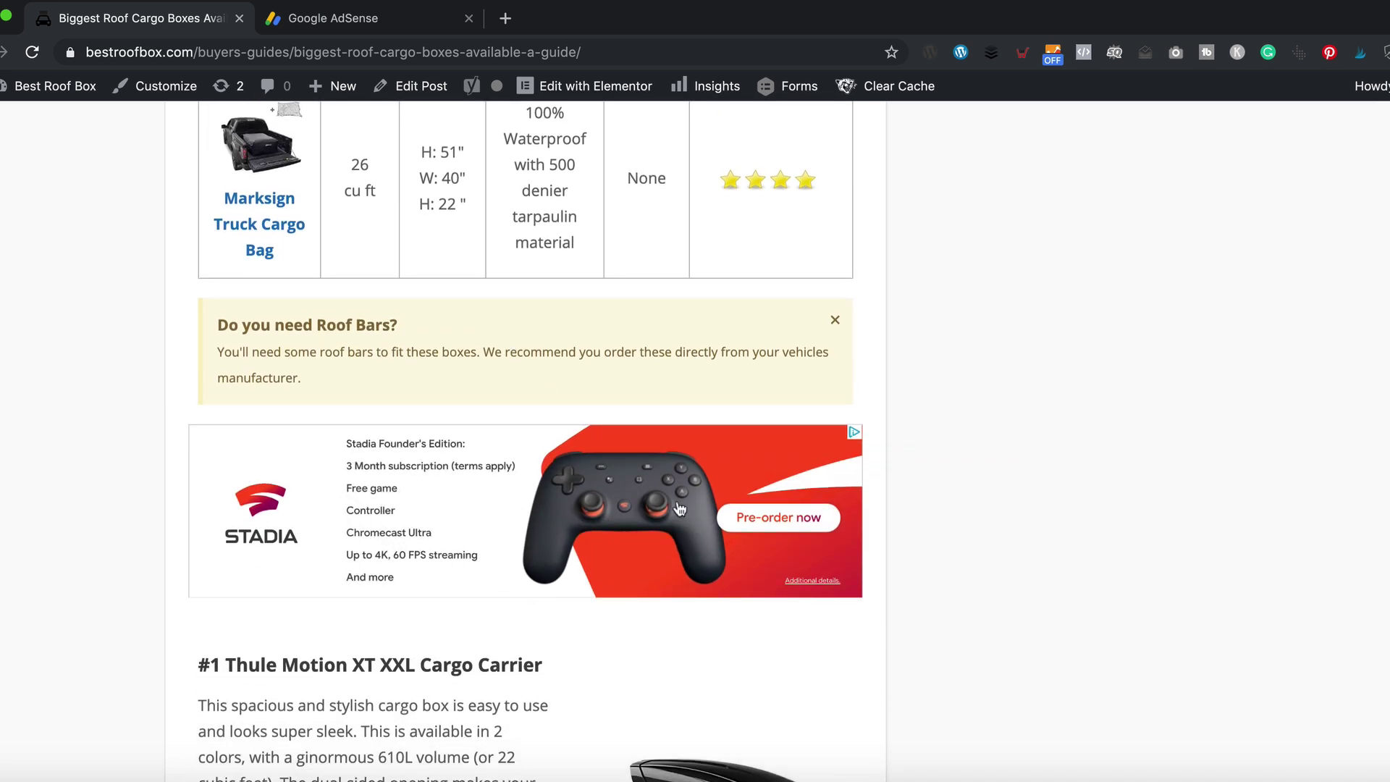
scroll(905, 457, "down", 20)
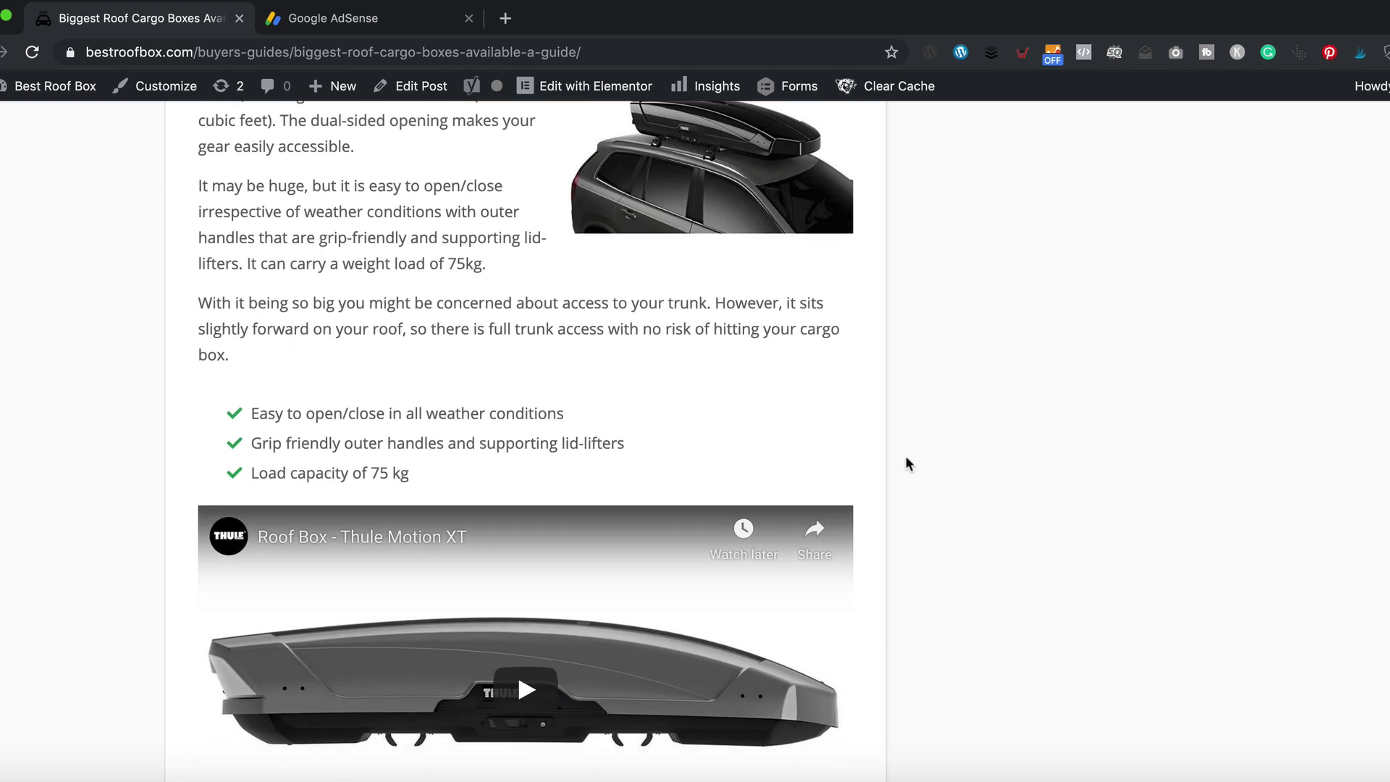
scroll(893, 454, "down", 3)
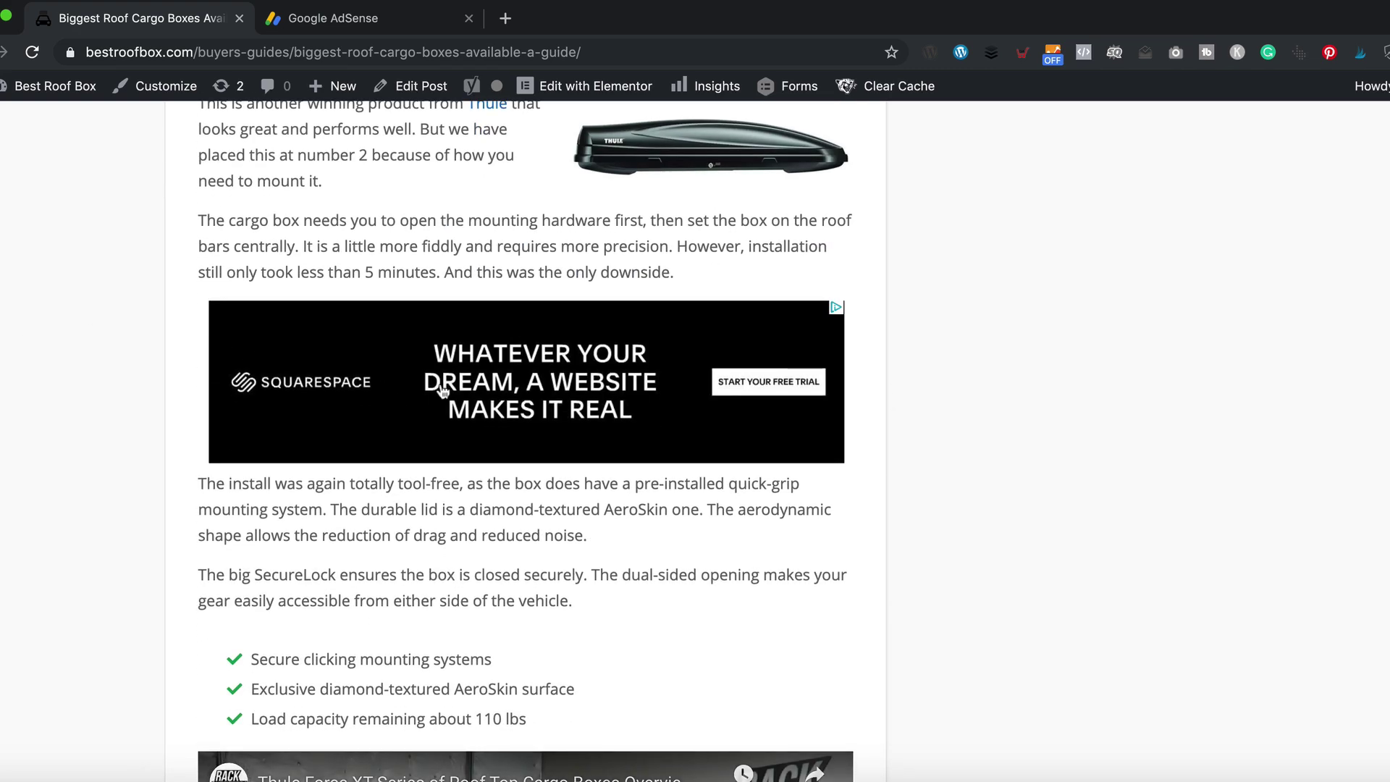
scroll(682, 441, "down", 9)
scroll(682, 440, "down", 18)
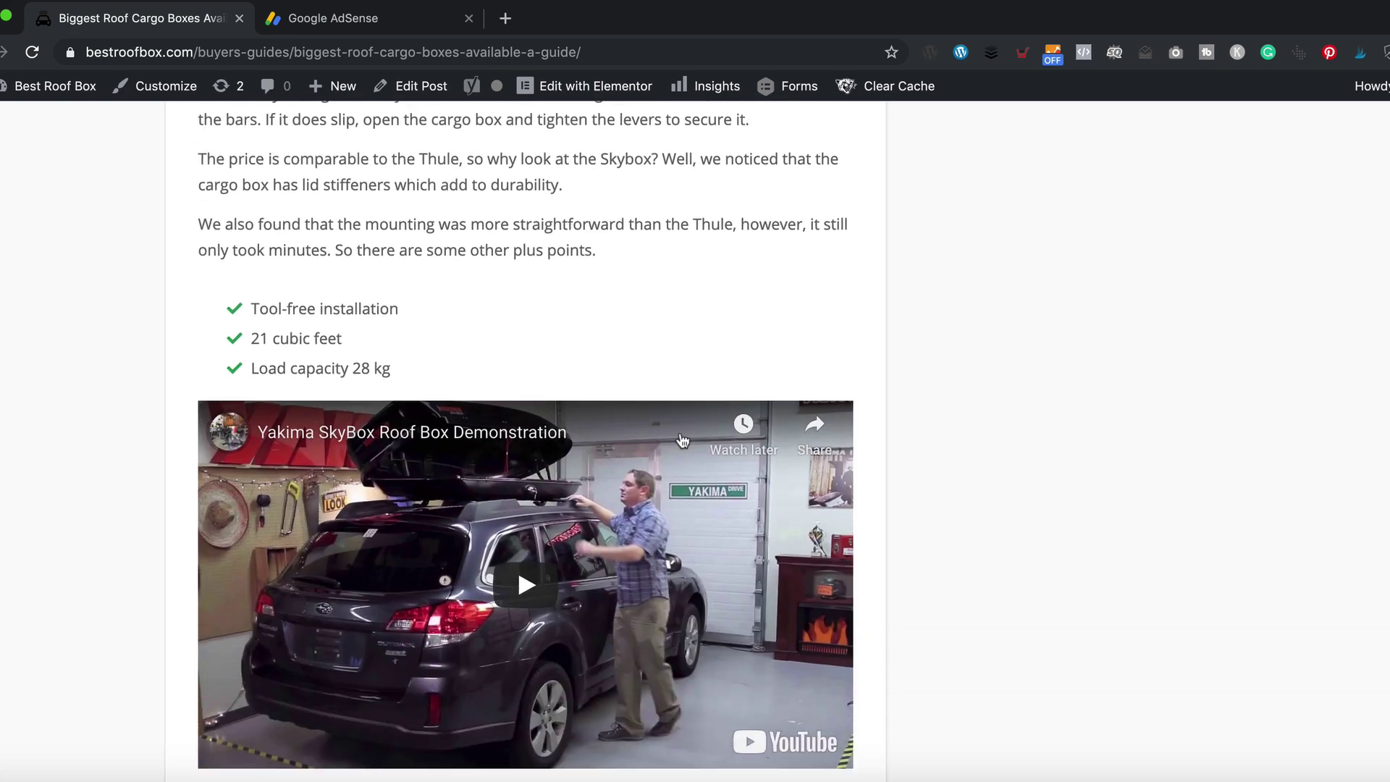
scroll(429, 481, "down", 15)
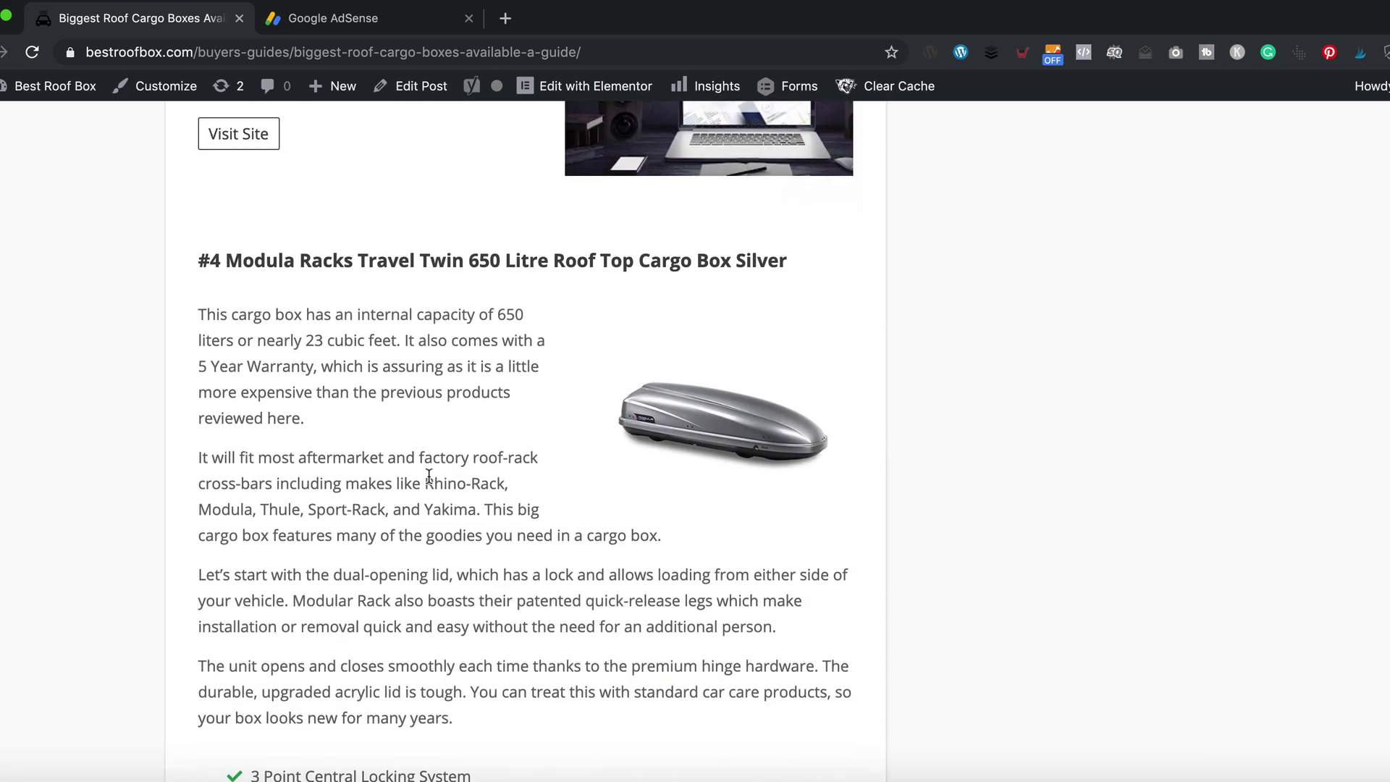
scroll(433, 483, "down", 20)
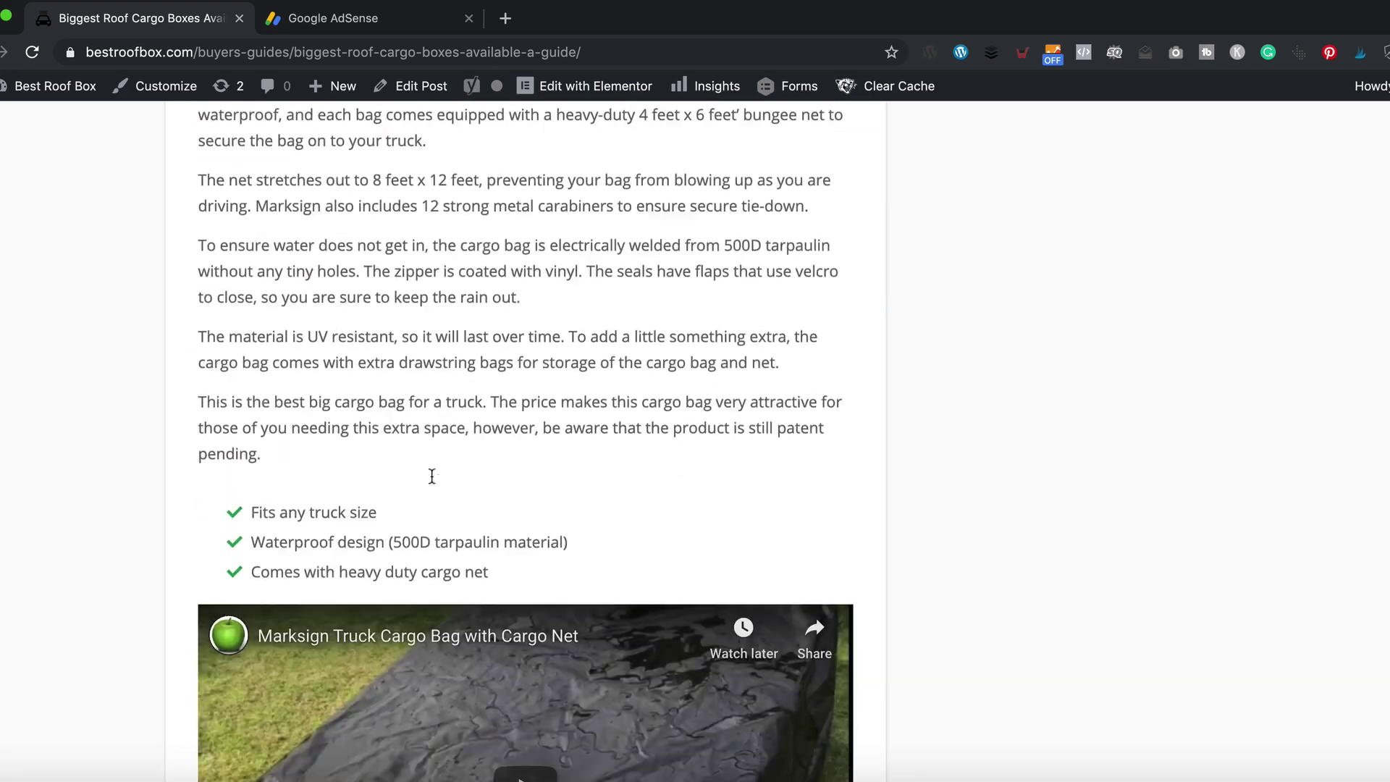
scroll(433, 483, "down", 7)
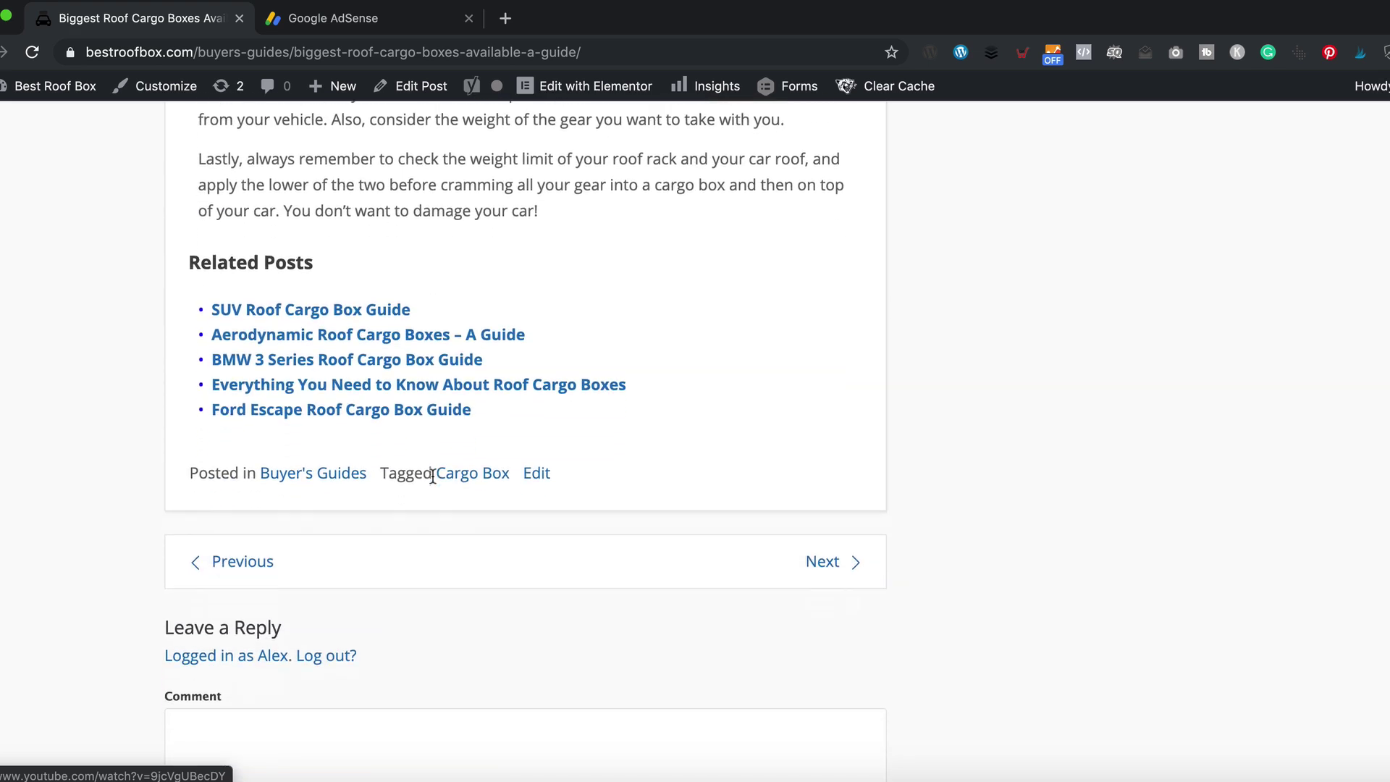
scroll(415, 507, "down", 3)
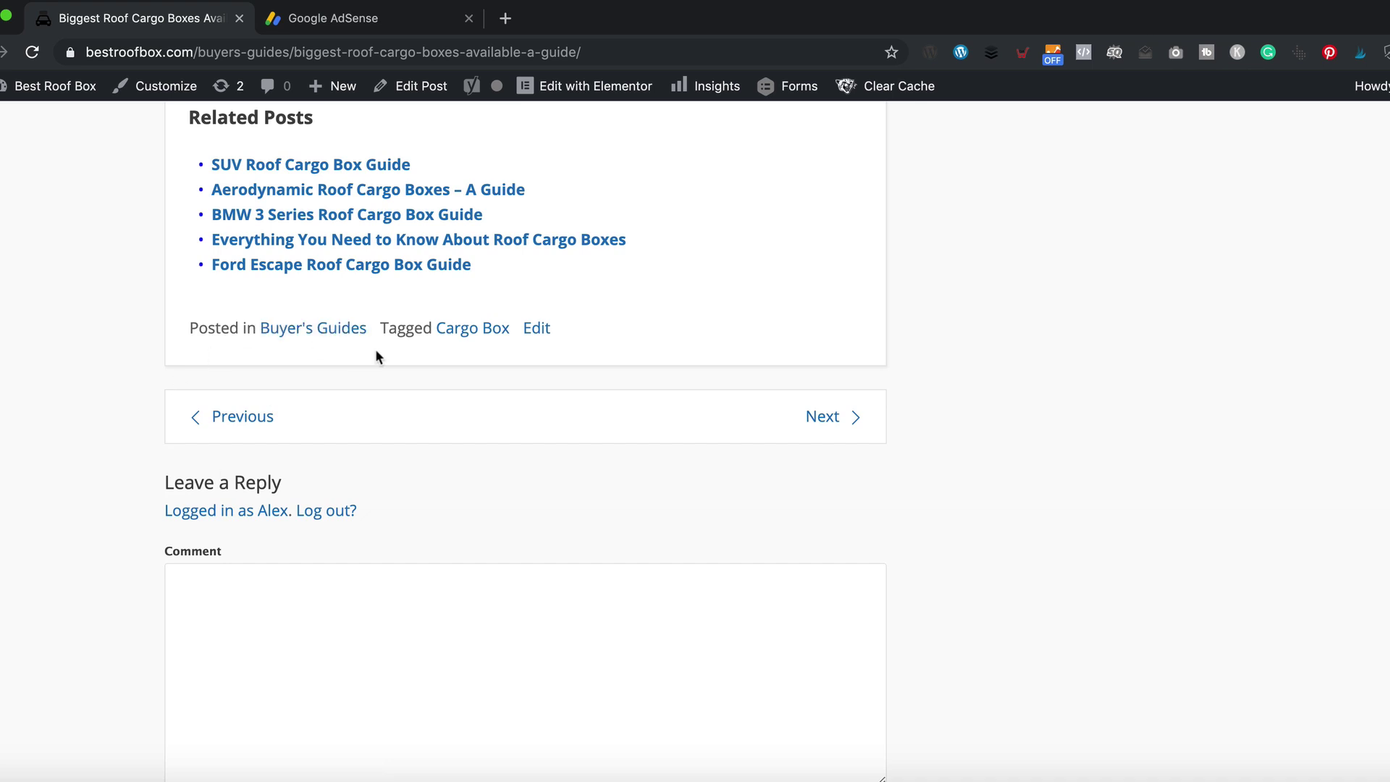
scroll(207, 428, "up", 4)
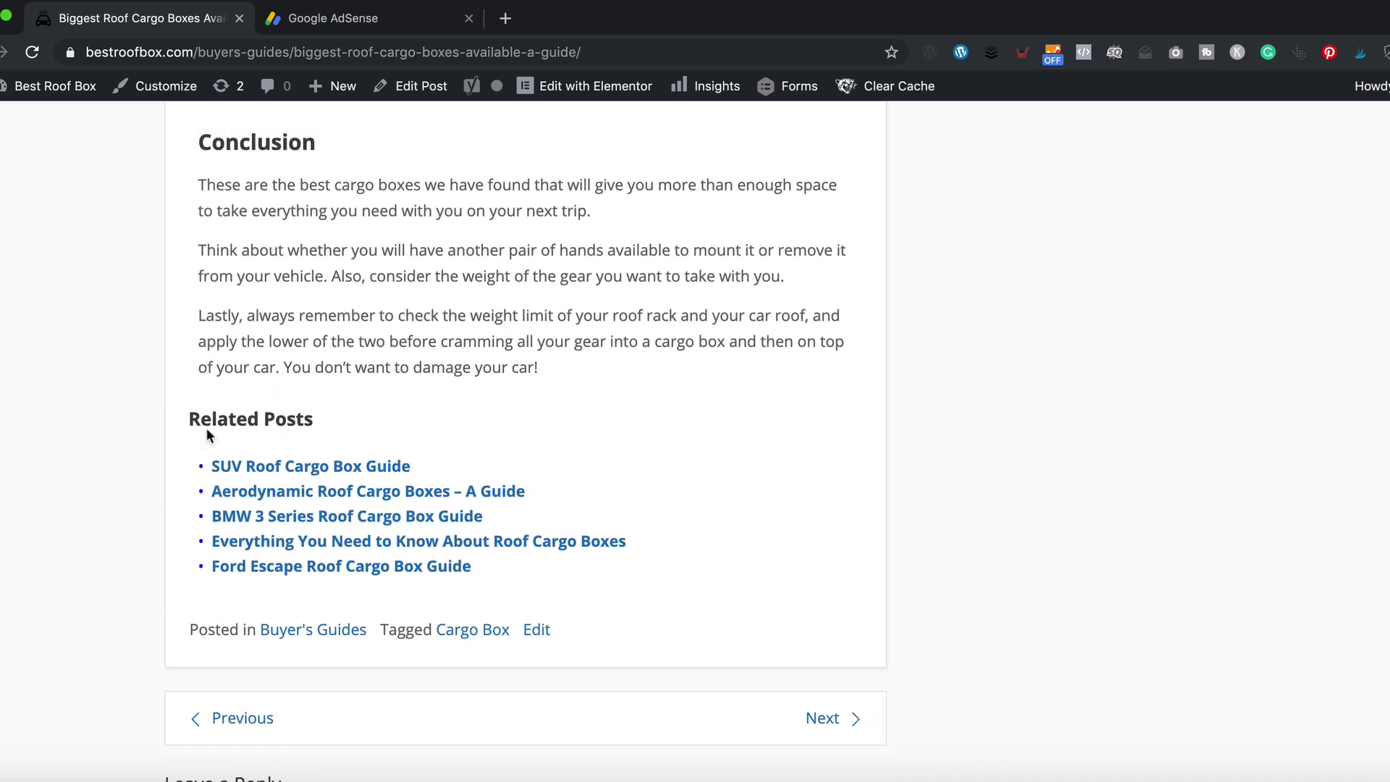
scroll(203, 430, "down", 6)
scroll(204, 434, "down", 1)
scroll(206, 432, "up", 15)
scroll(208, 431, "down", 17)
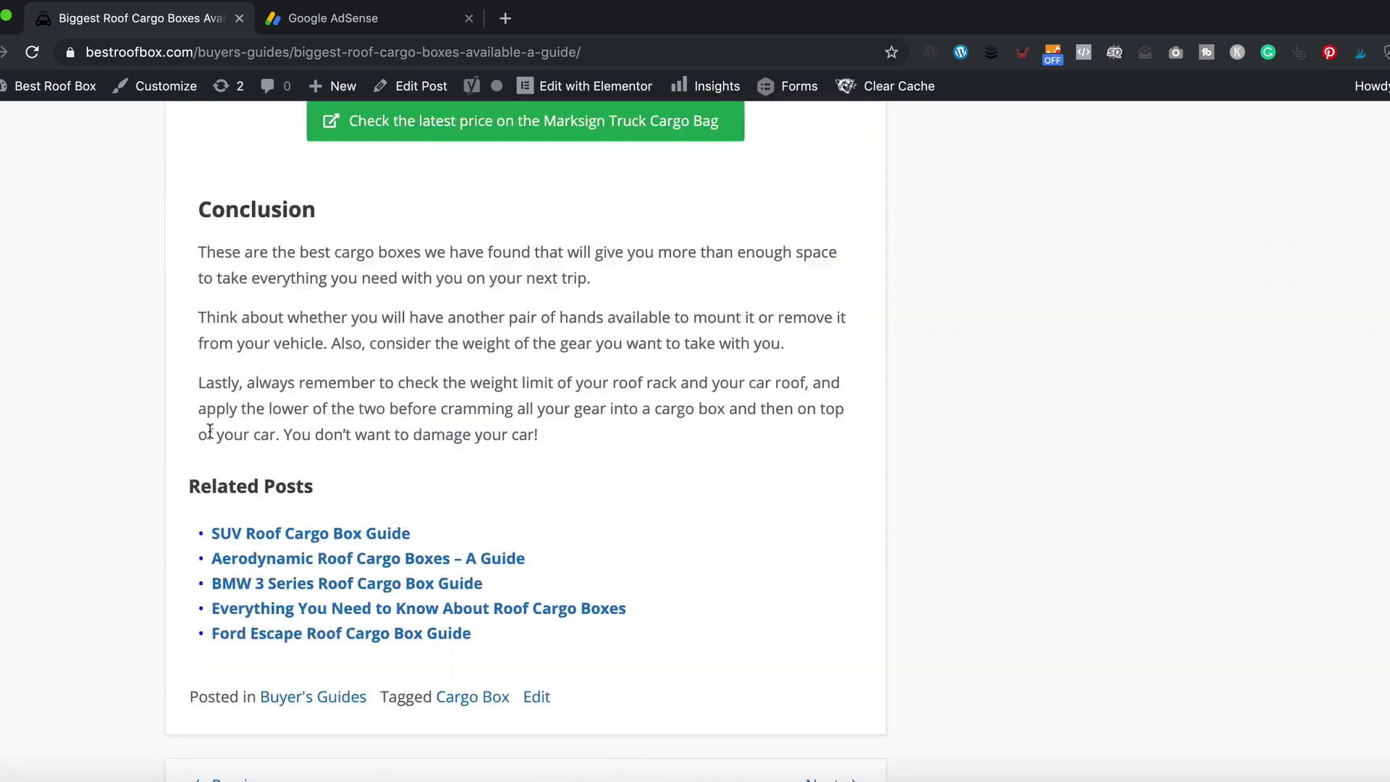
scroll(210, 431, "down", 2)
scroll(212, 433, "up", 20)
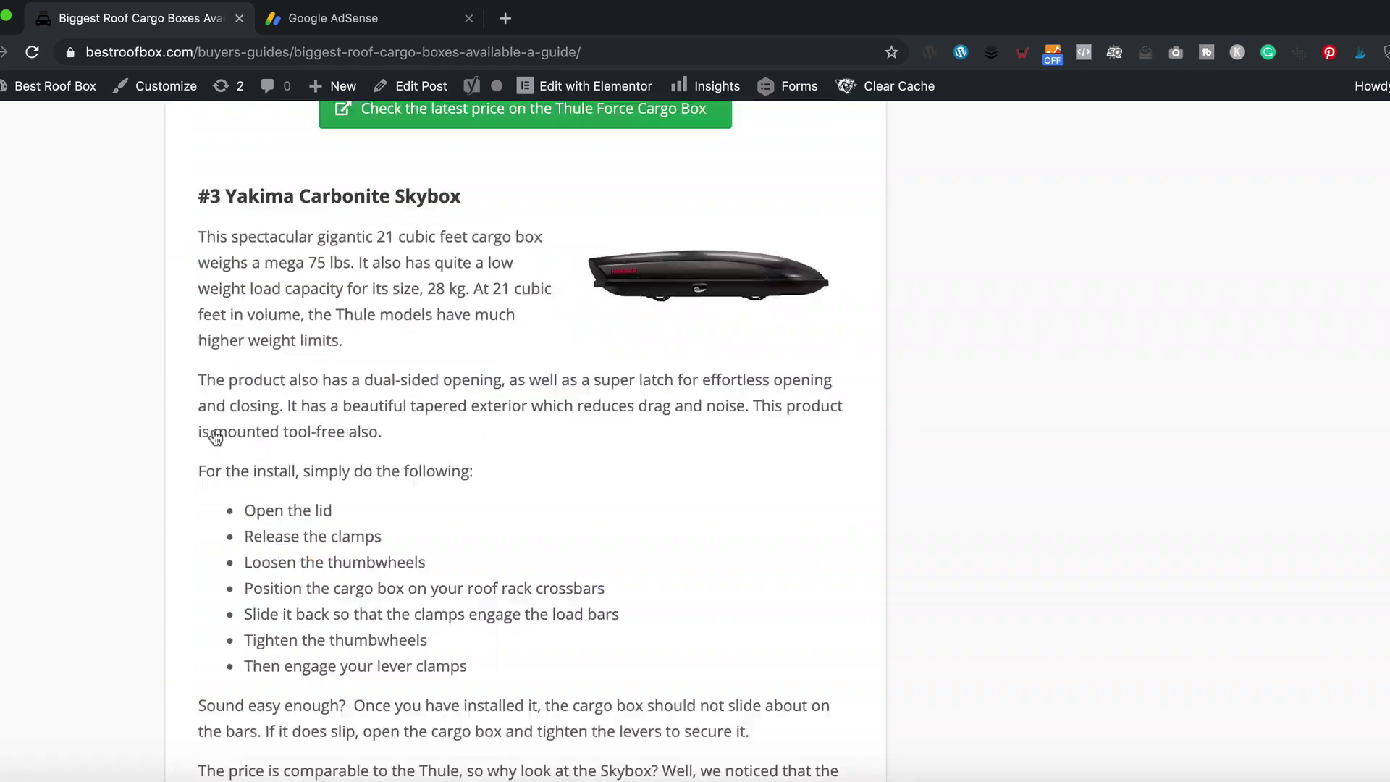
scroll(212, 433, "up", 15)
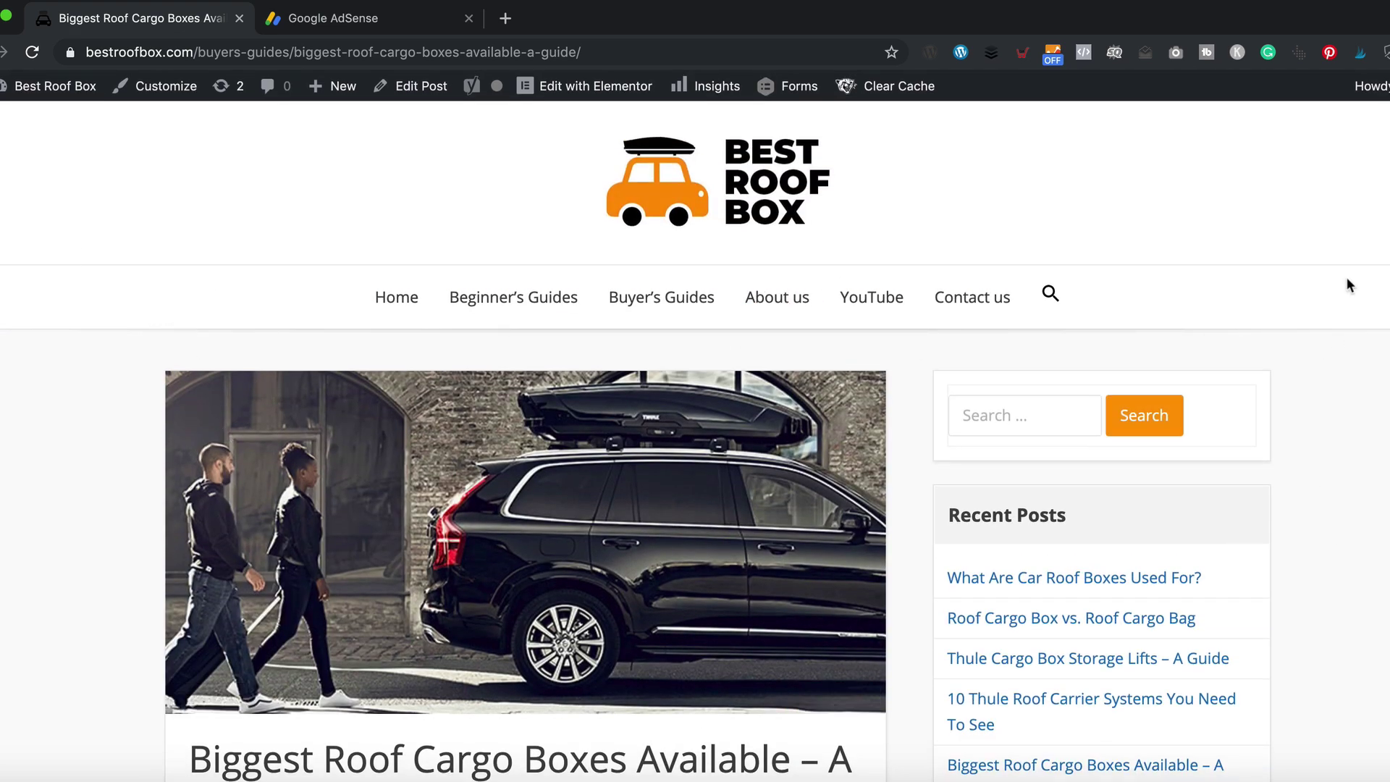
Open the bestroofbox.com ad settings preview in AdSense in desktop layout.
left_click(333, 18)
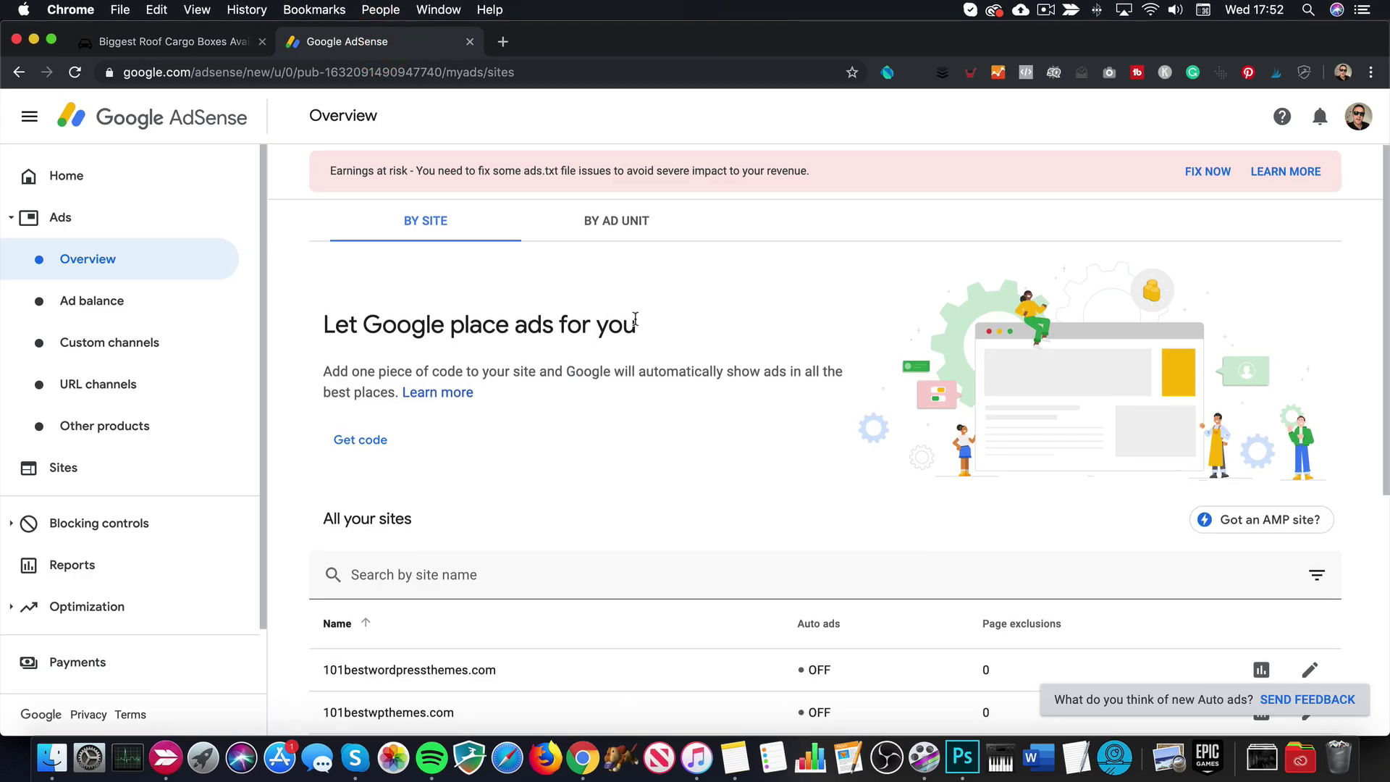
scroll(590, 481, "down", 4)
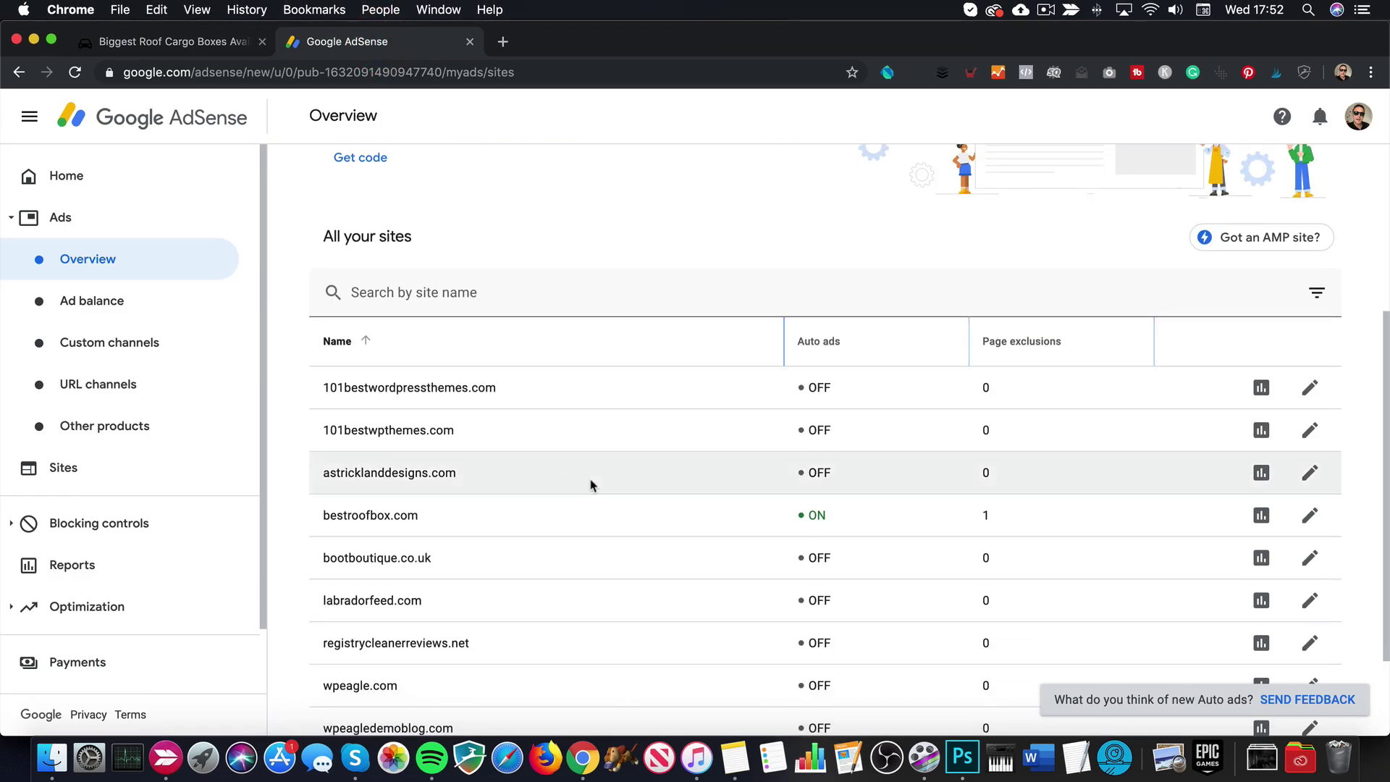
left_click(1311, 516)
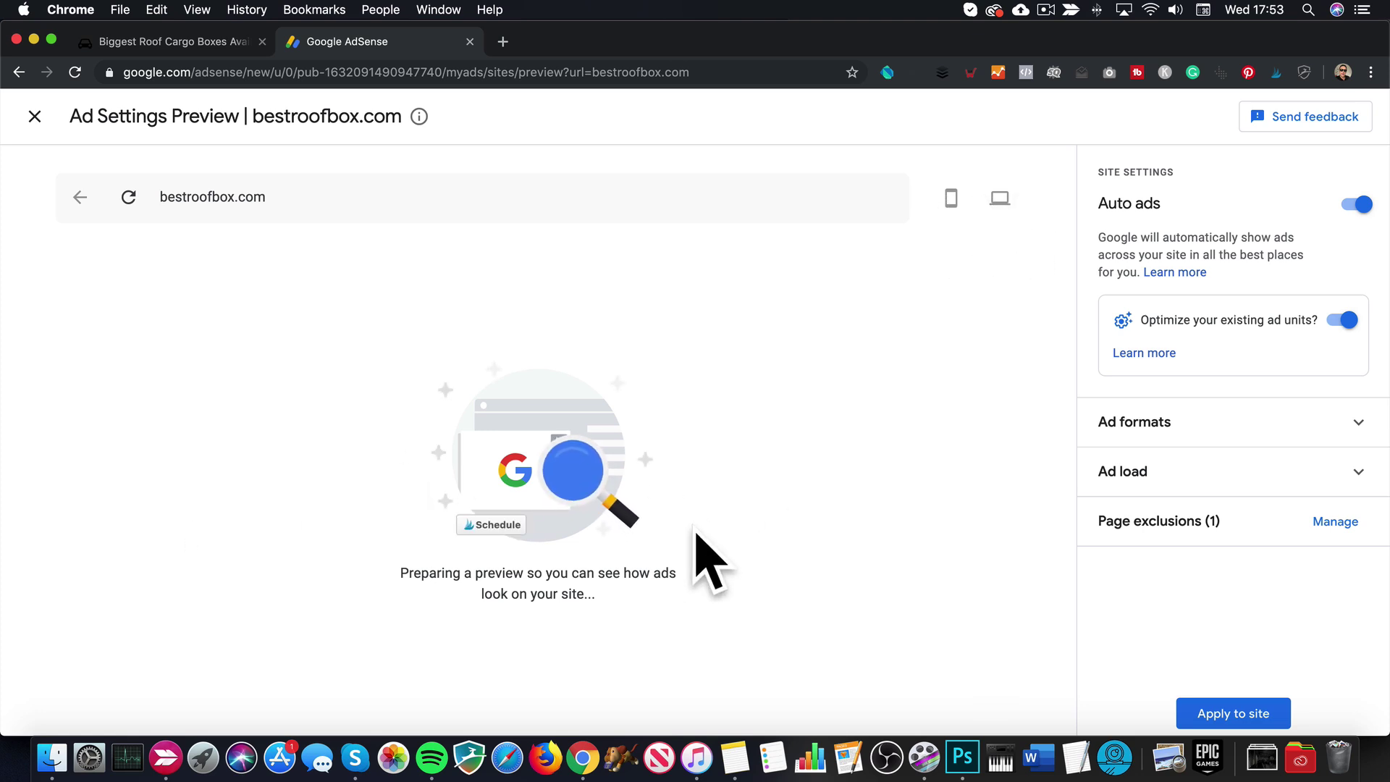
left_click(1007, 205)
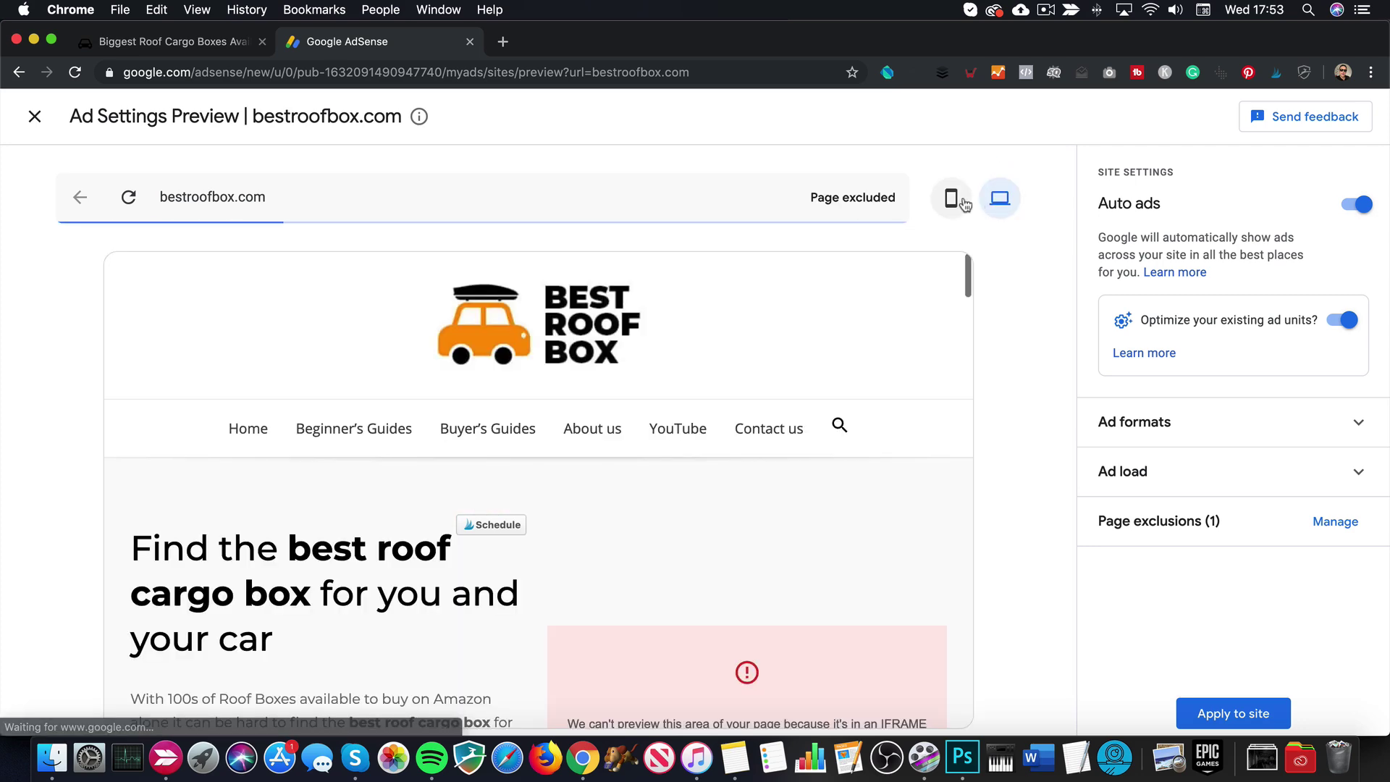
scroll(394, 481, "down", 12)
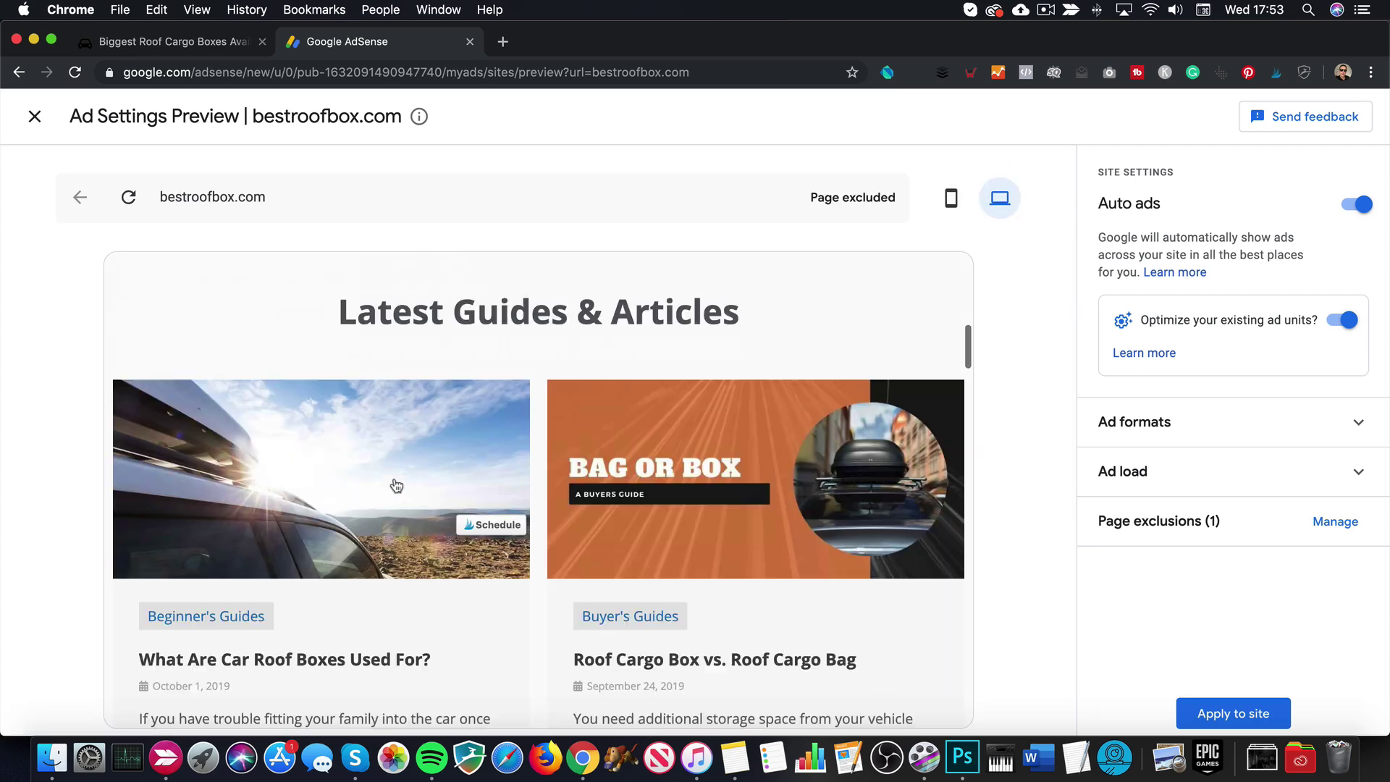
Check ad placements in the car roof boxes article preview, then return to the Biggest Roof Cargo Boxes article.
left_click(394, 485)
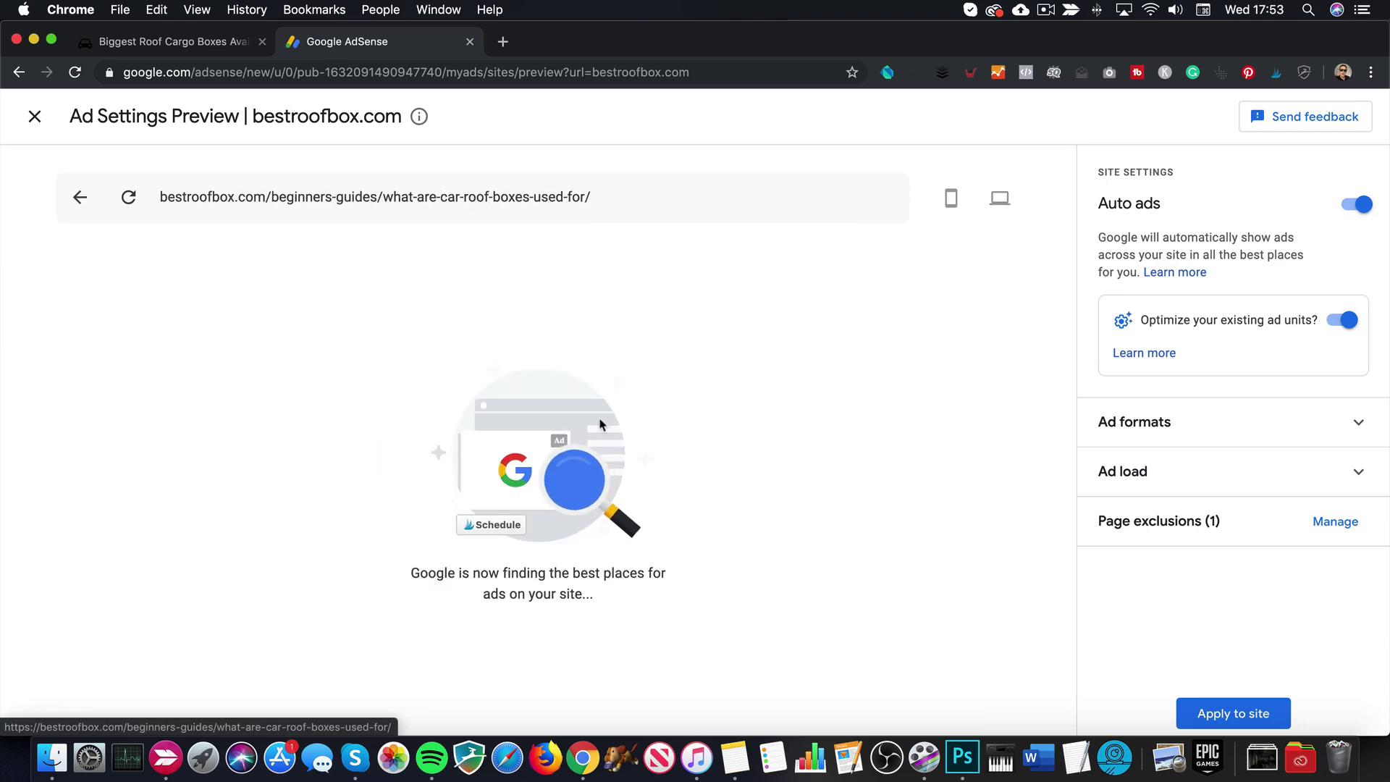
scroll(672, 406, "down", 3)
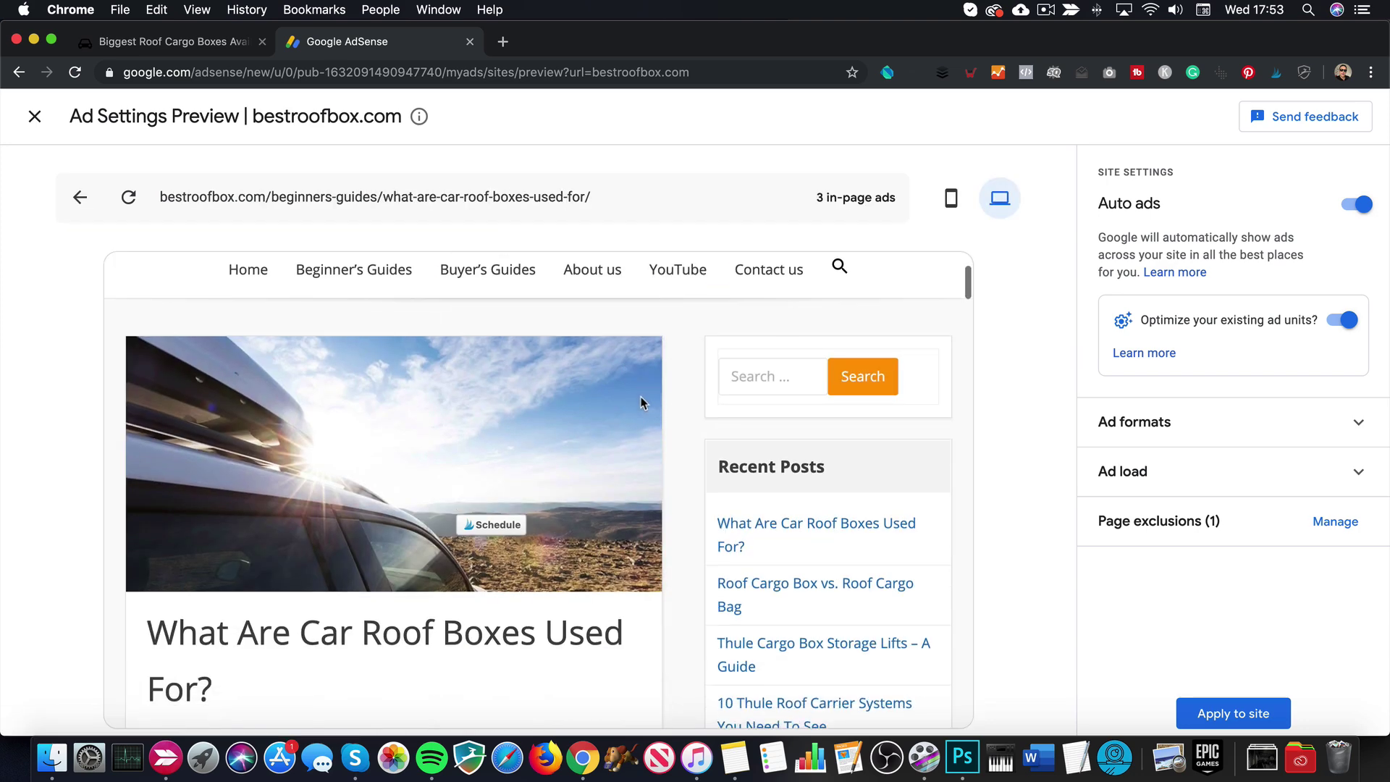
scroll(641, 400, "up", 2)
scroll(641, 401, "down", 7)
scroll(640, 400, "up", 6)
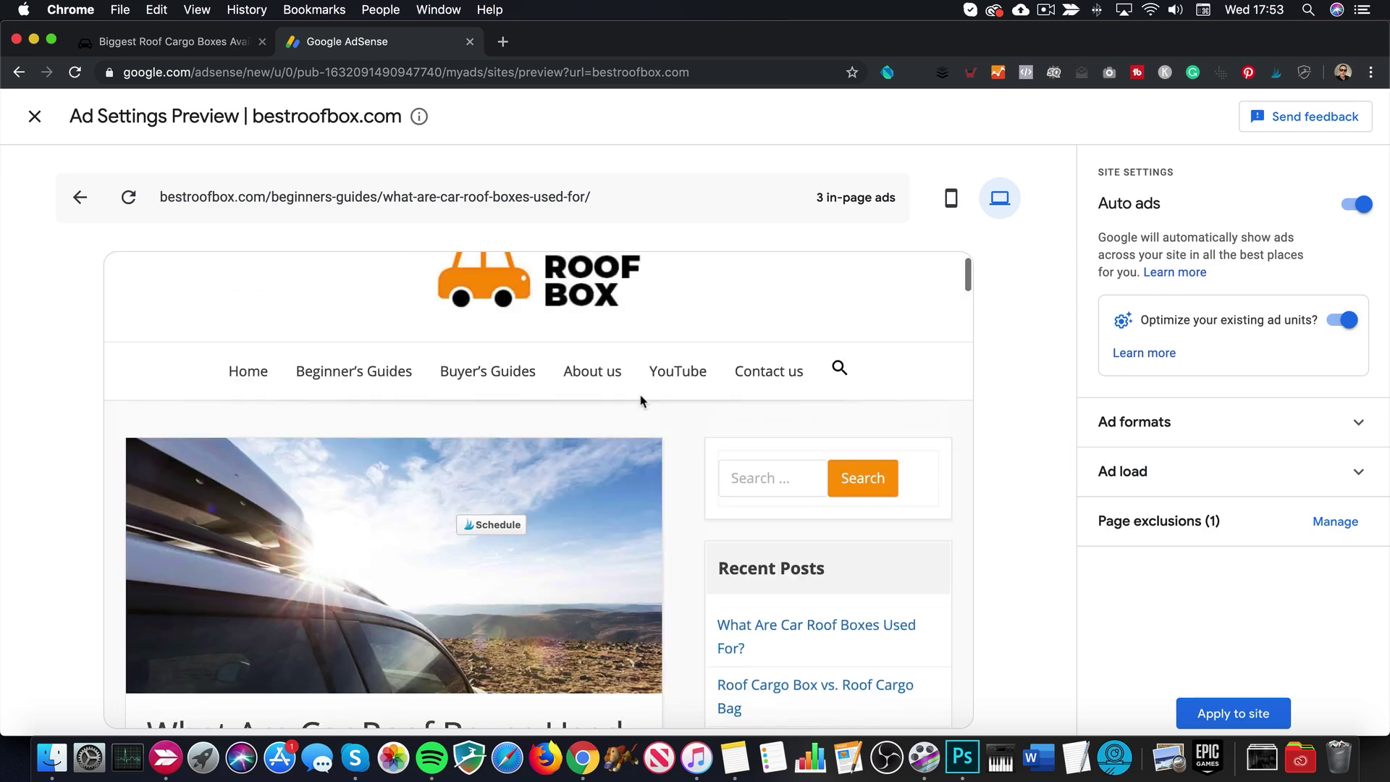
scroll(641, 401, "up", 1)
left_click(171, 48)
Scroll through the articles, including 10 Thule Roof Carrier Systems, confirming auto ads such as HomeAway appear.
scroll(719, 378, "down", 12)
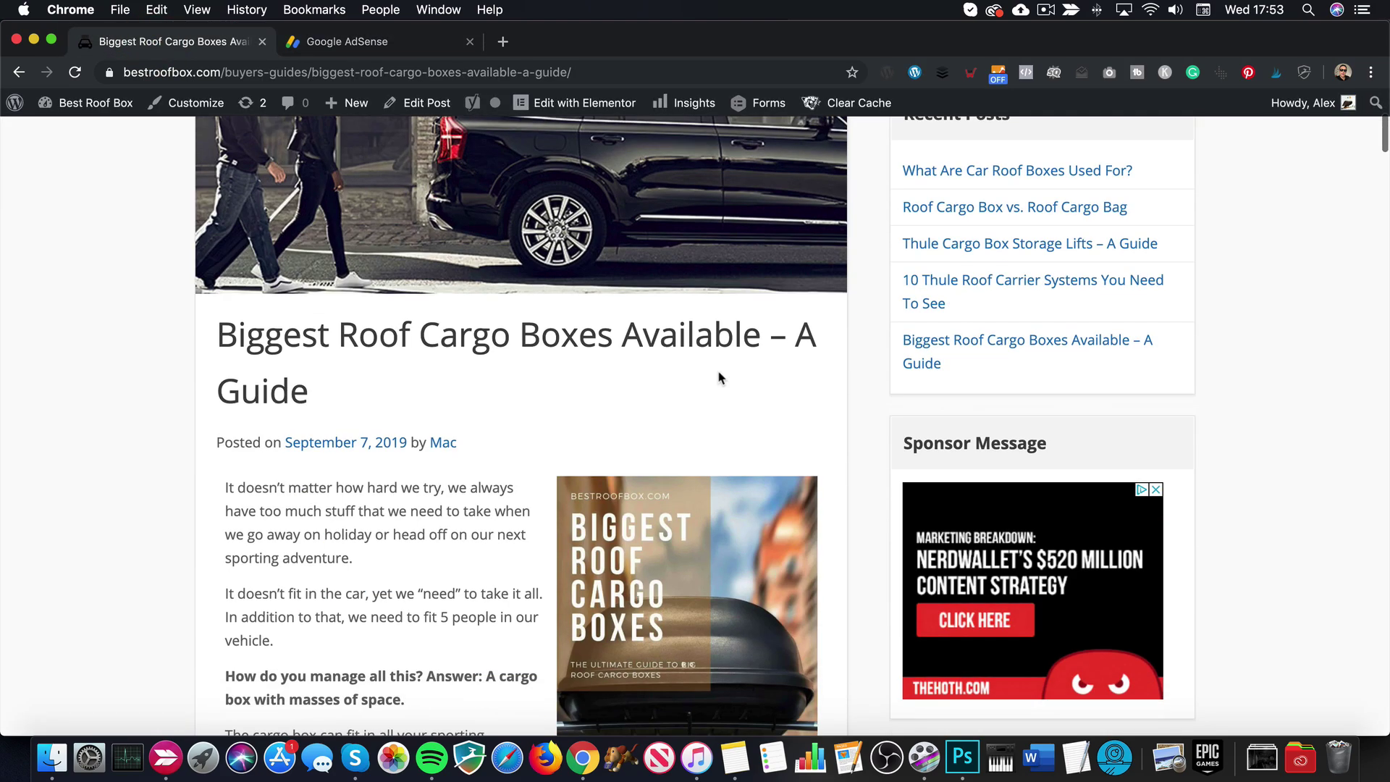
scroll(719, 377, "down", 10)
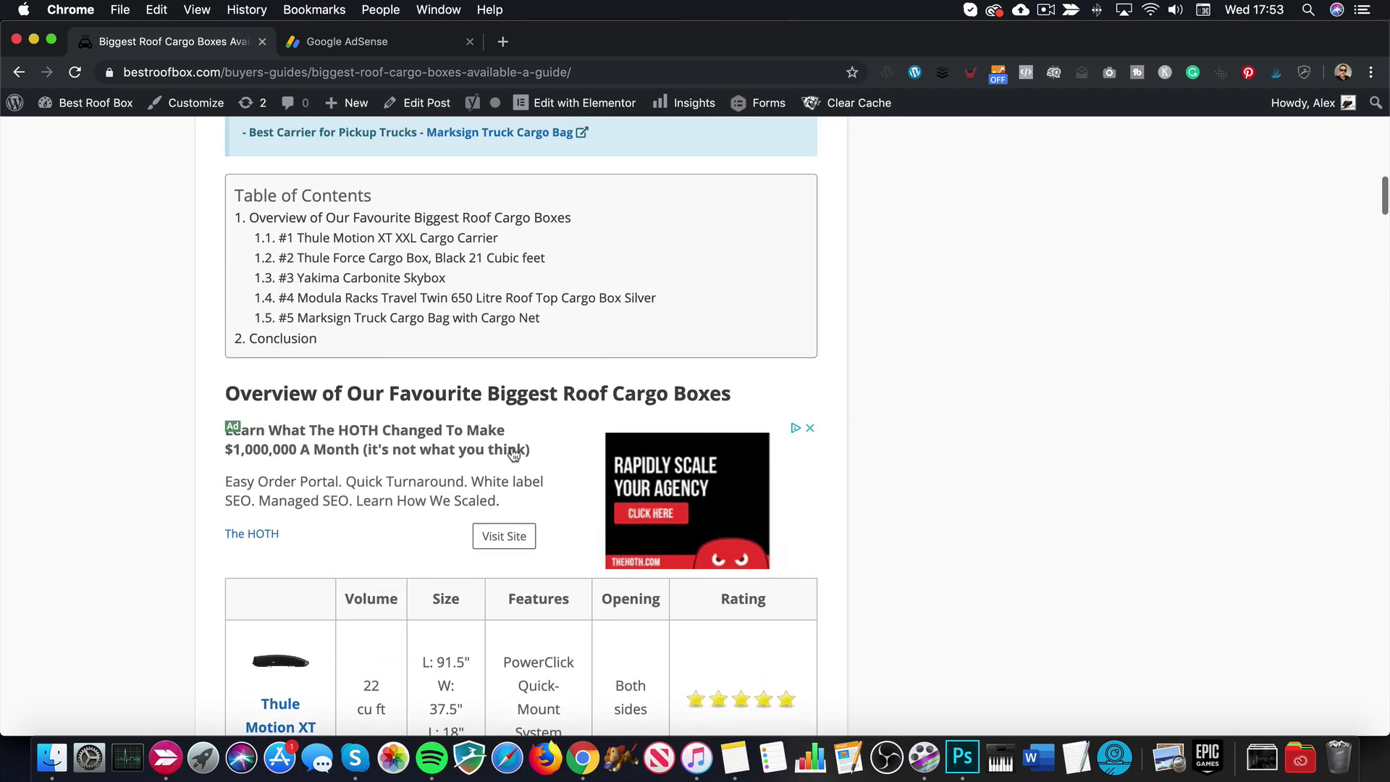
scroll(745, 419, "down", 4)
scroll(741, 416, "up", 12)
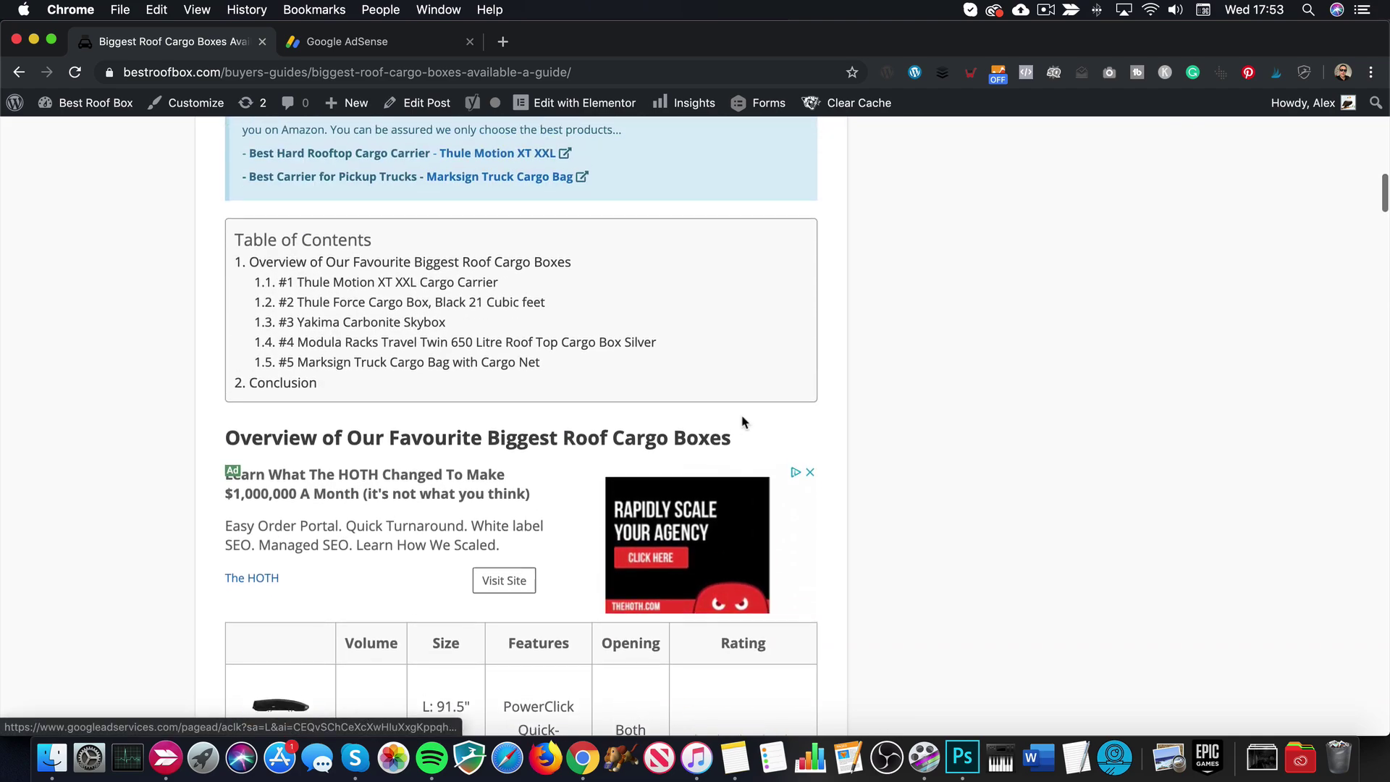
scroll(940, 431, "up", 8)
scroll(965, 461, "down", 2)
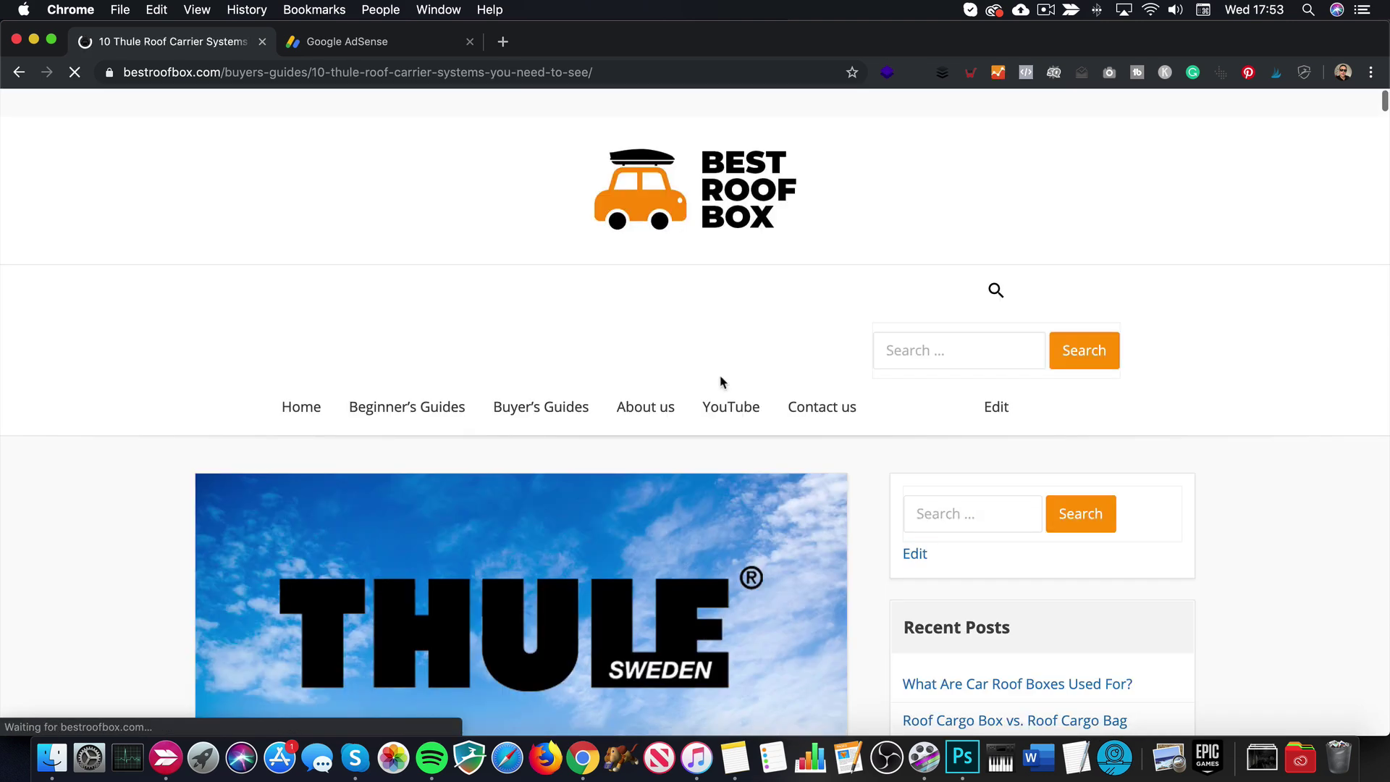
scroll(723, 381, "down", 10)
scroll(722, 381, "down", 10)
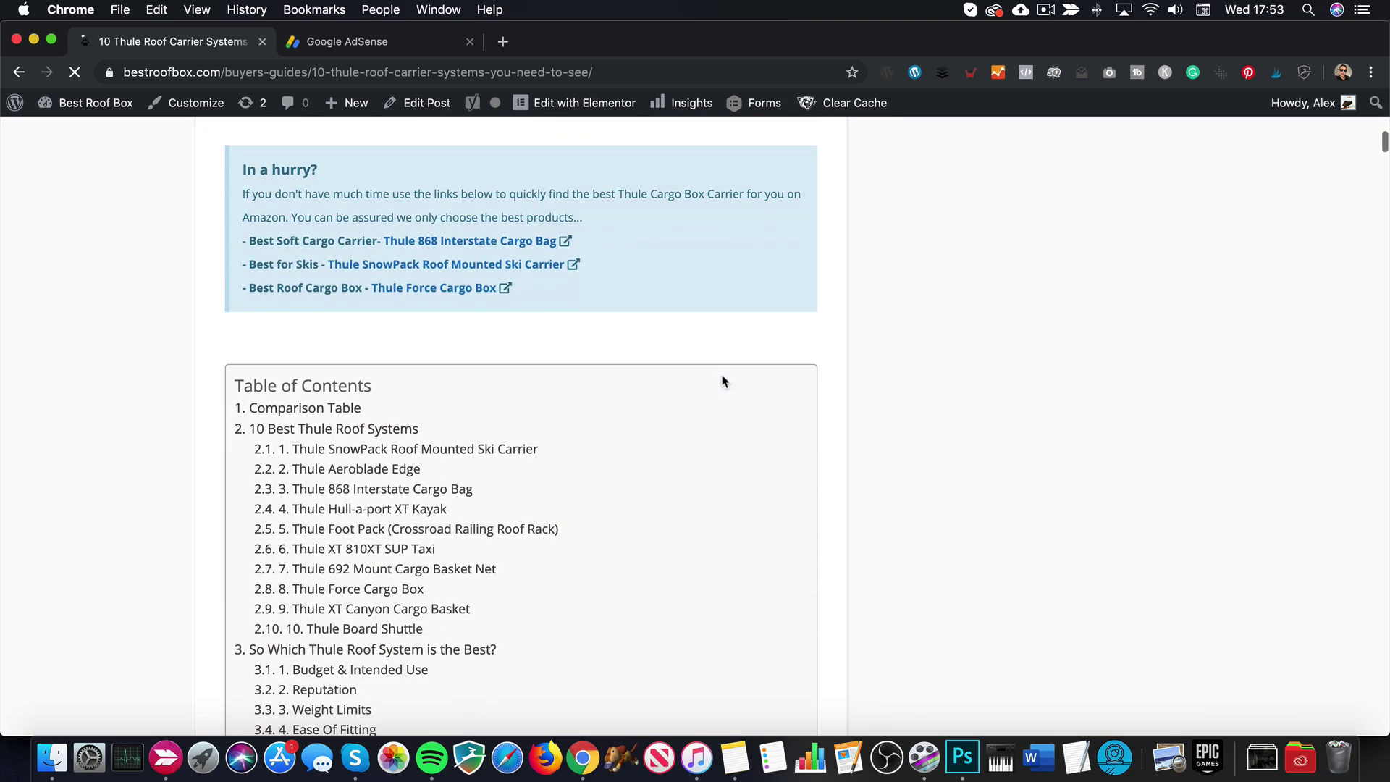
scroll(722, 381, "down", 3)
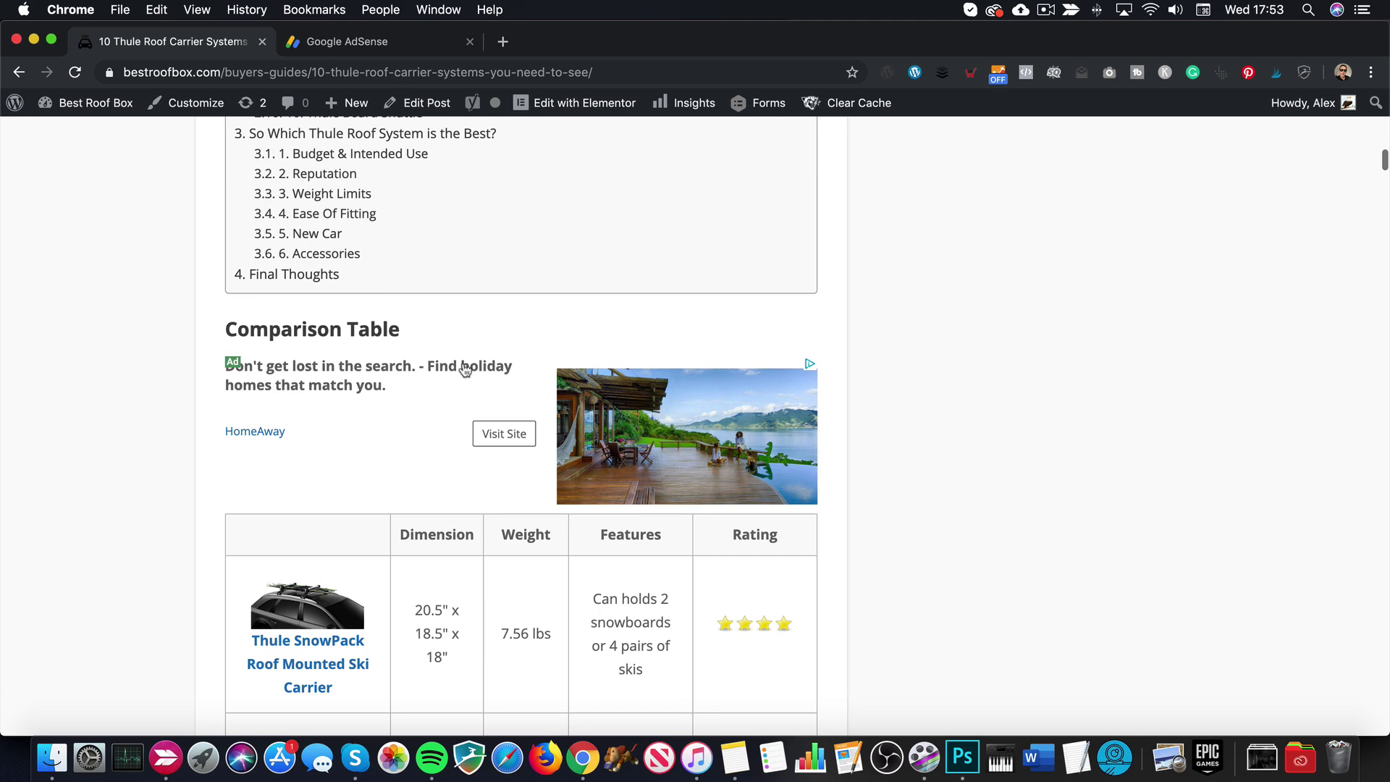
scroll(465, 370, "down", 7)
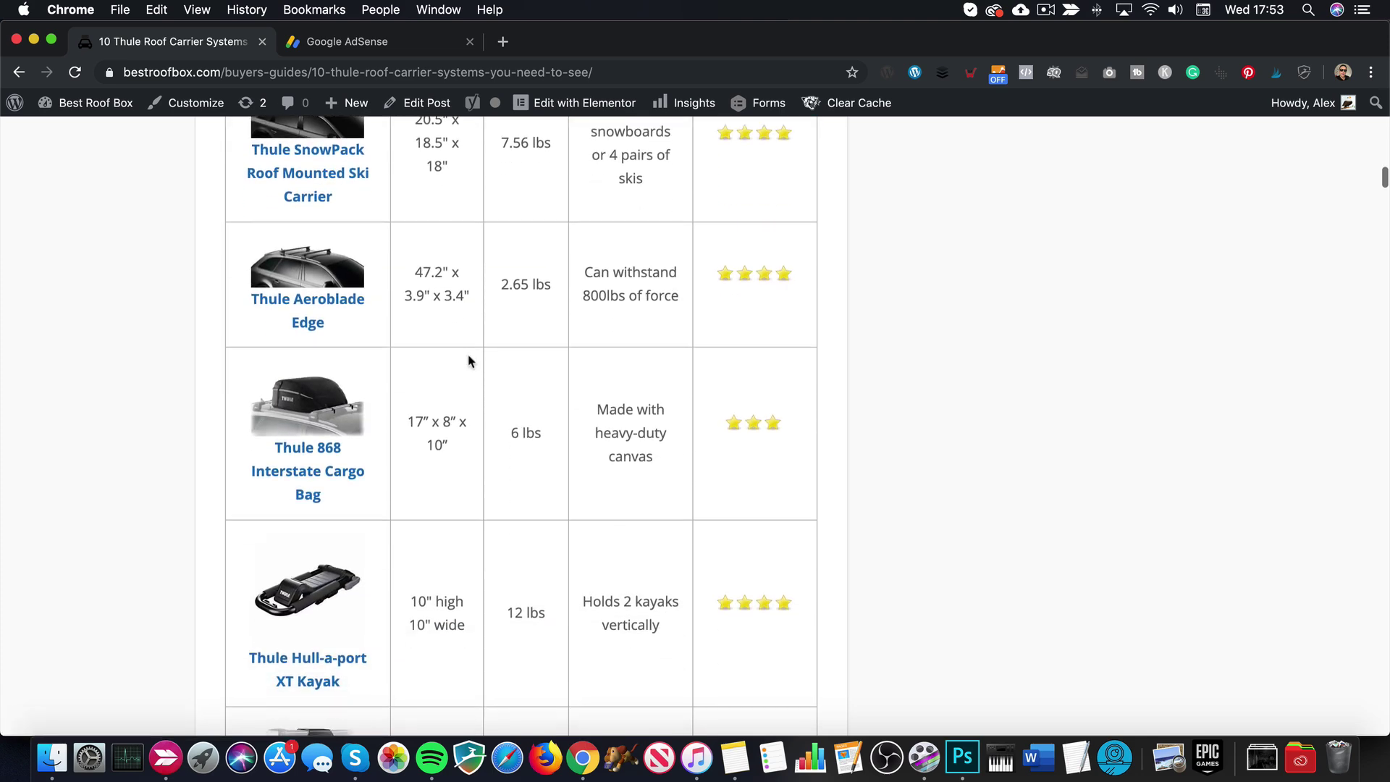
scroll(468, 360, "down", 10)
scroll(469, 360, "down", 20)
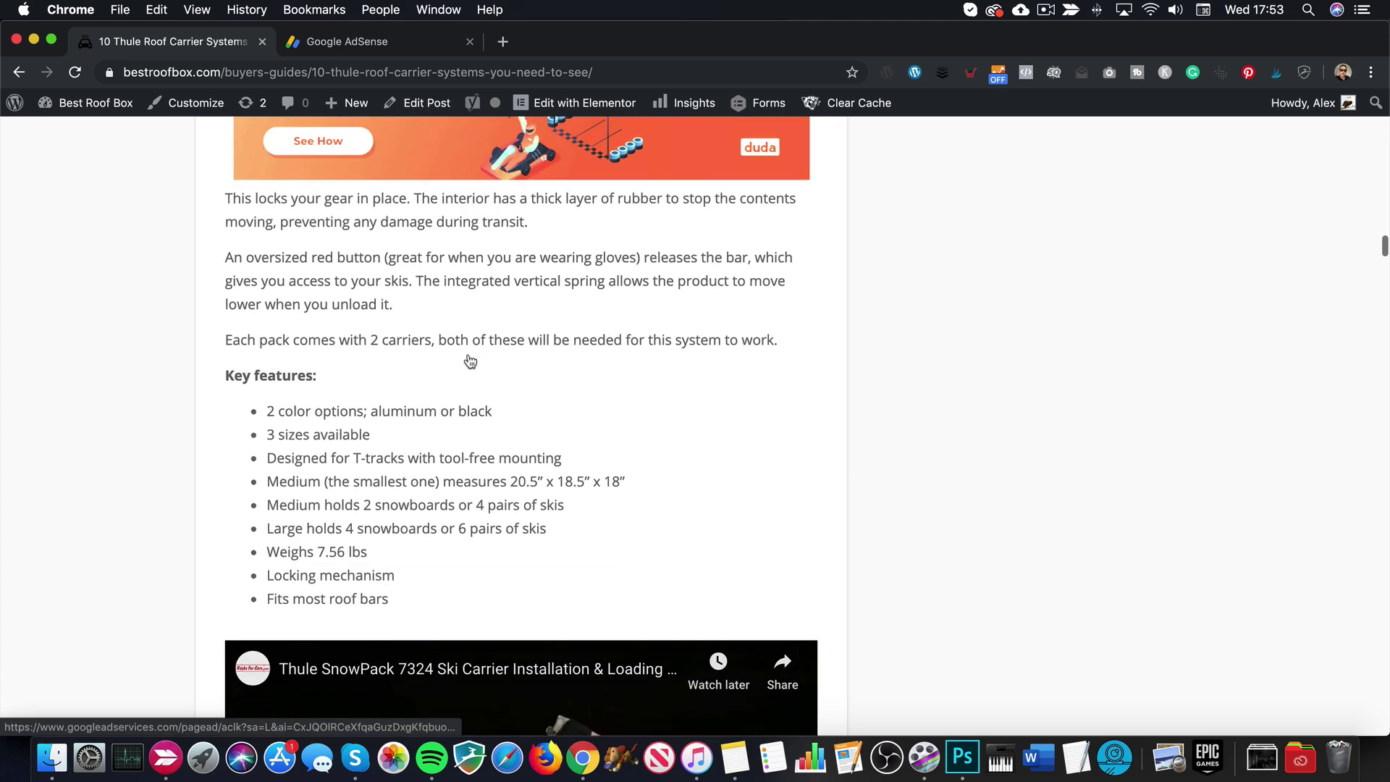
scroll(476, 361, "down", 20)
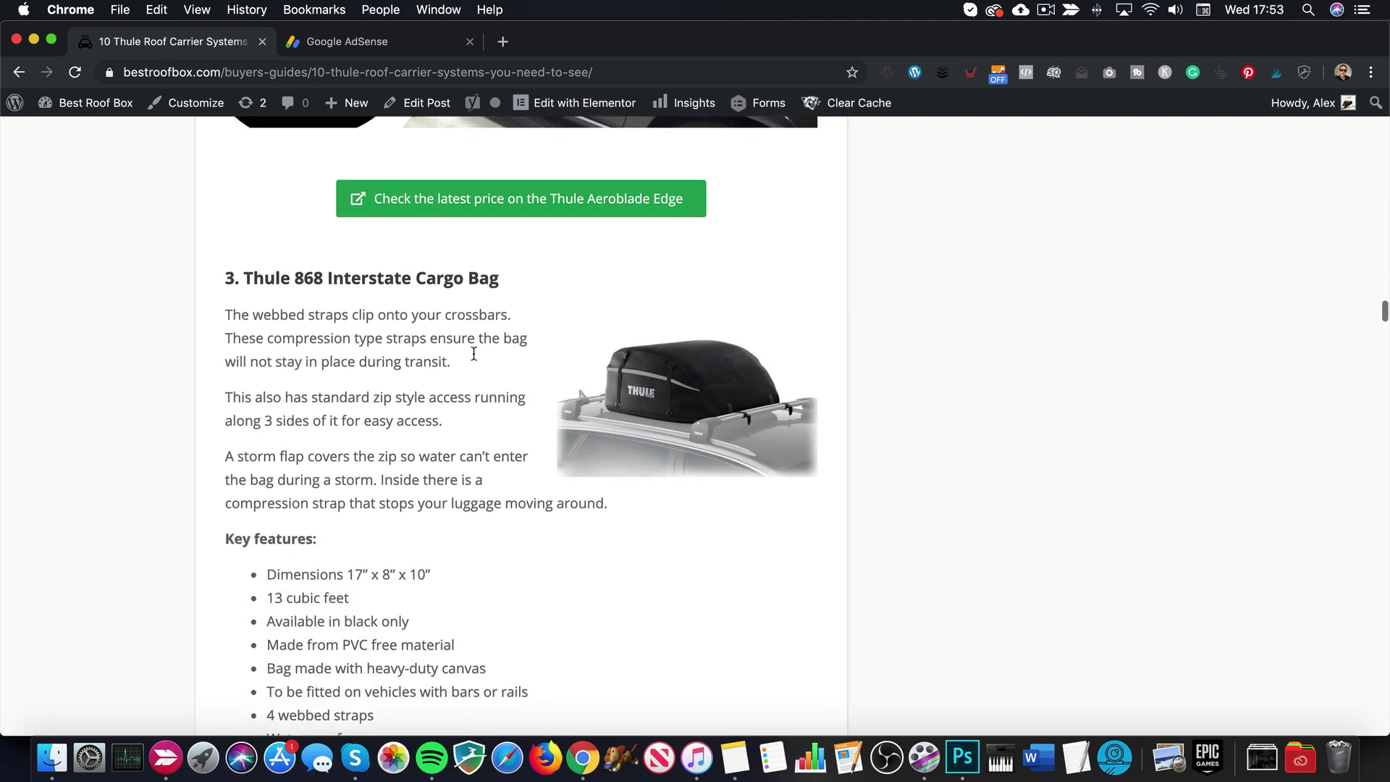
scroll(475, 360, "down", 4)
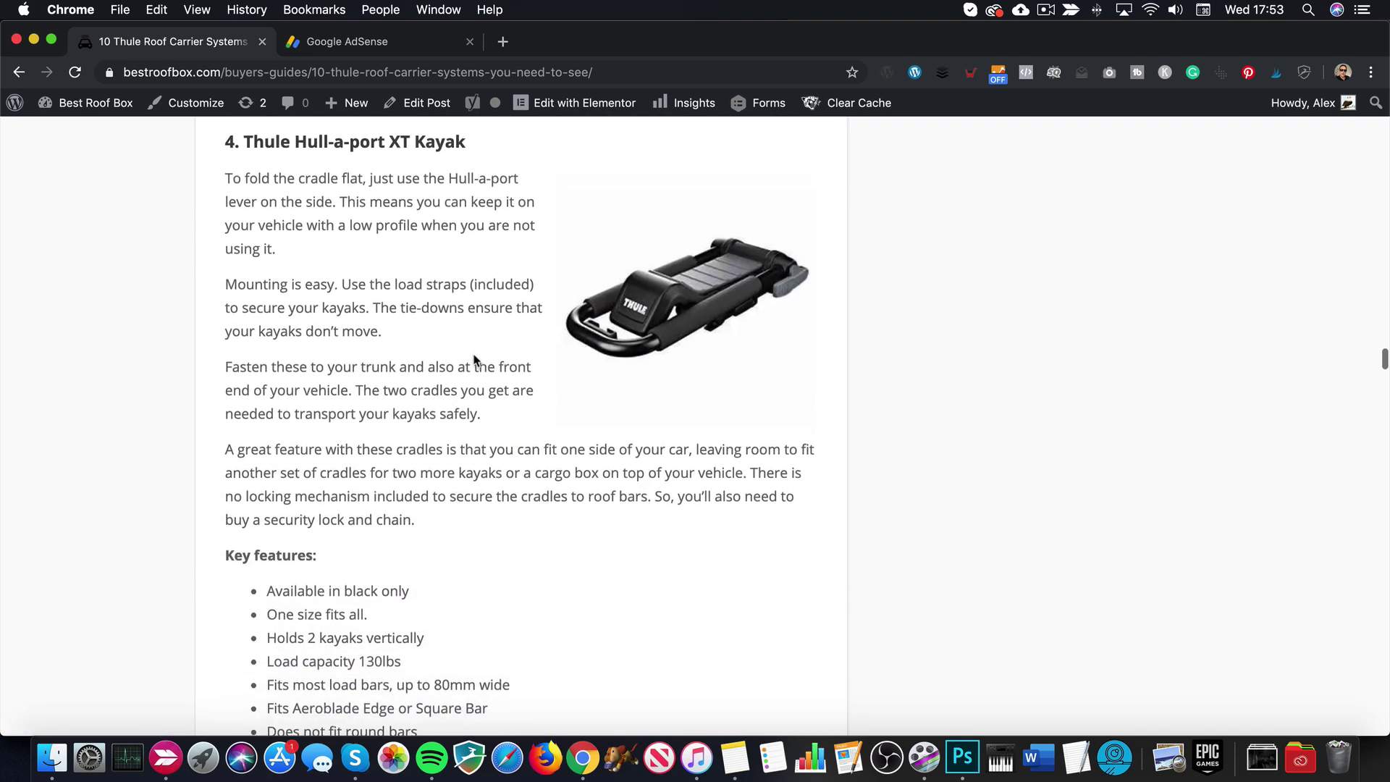